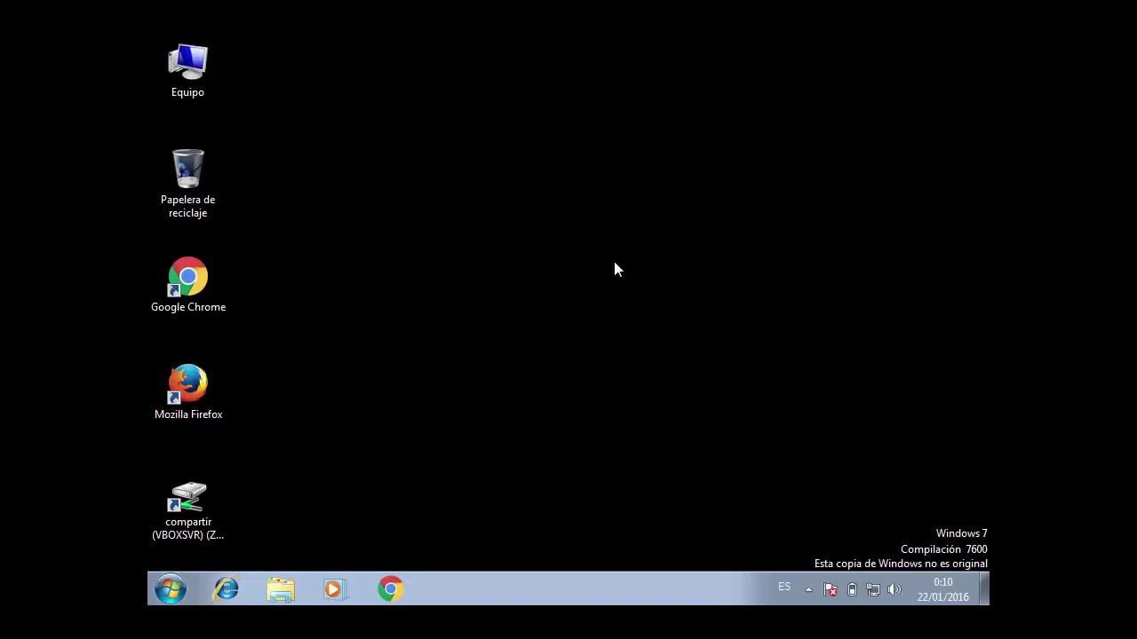
Step: Open Google Chrome and search the web for "uranium backup"
double_click(218, 279)
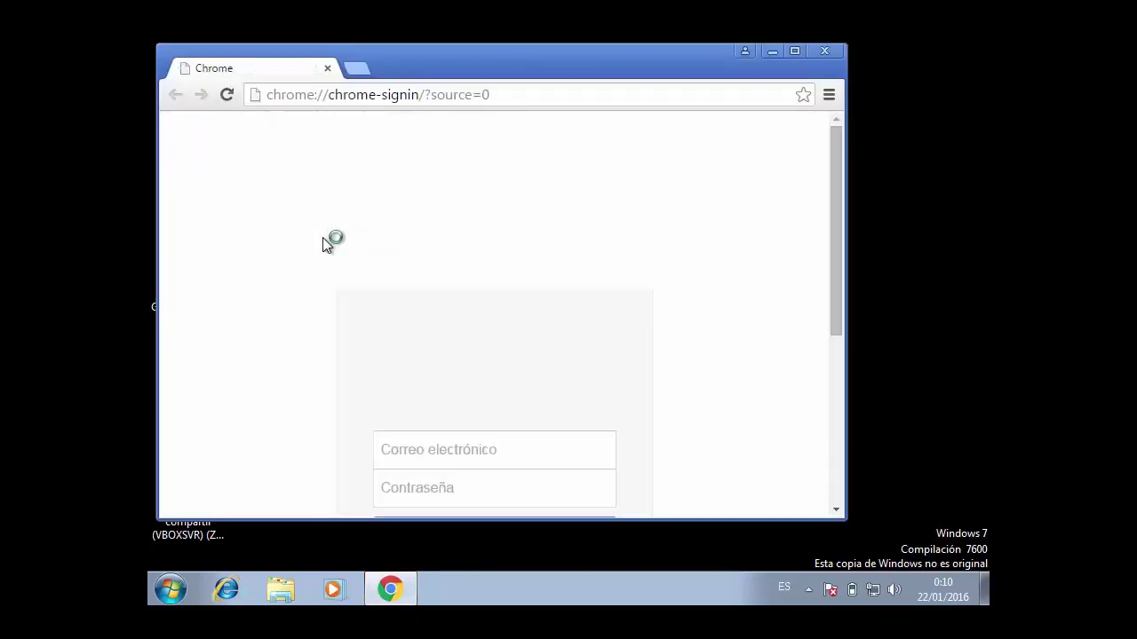
click(487, 92)
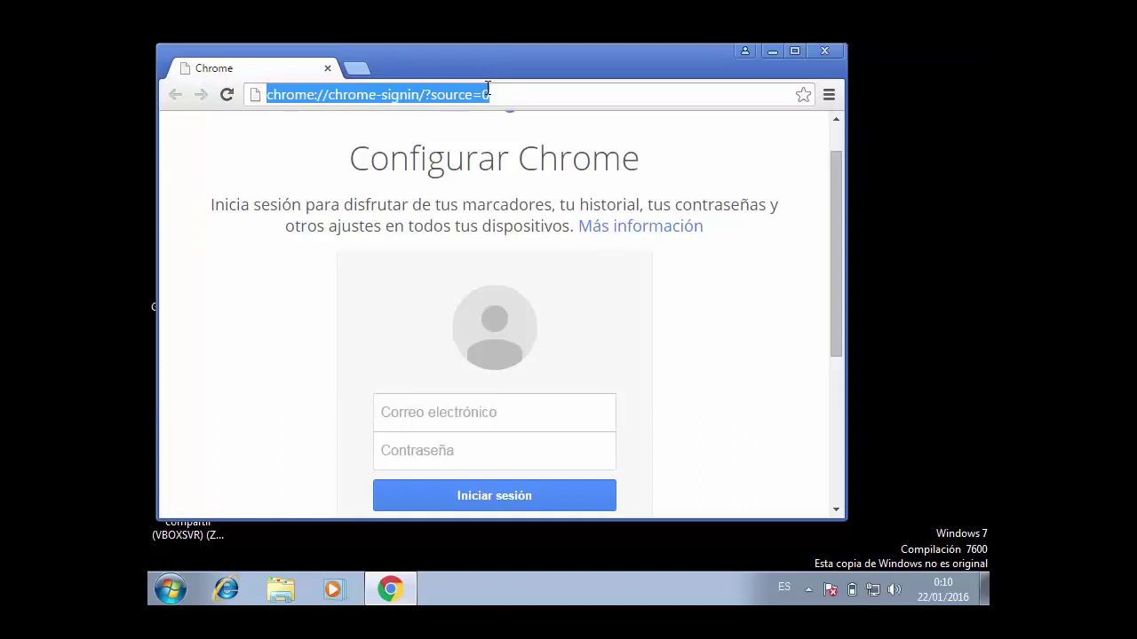
text(ura)
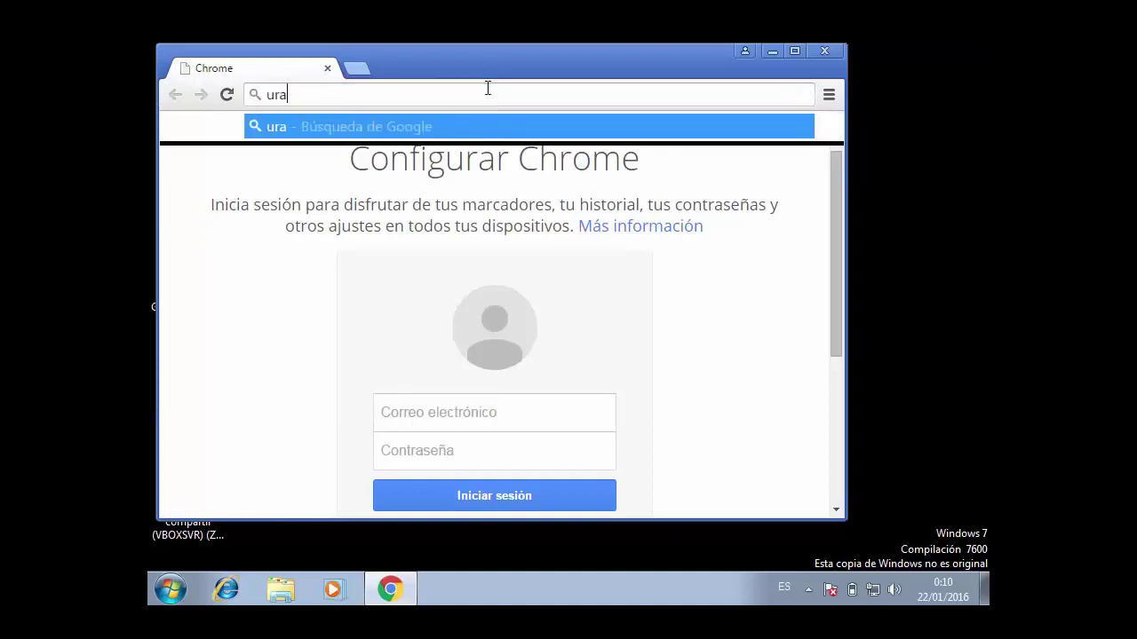
text(nium)
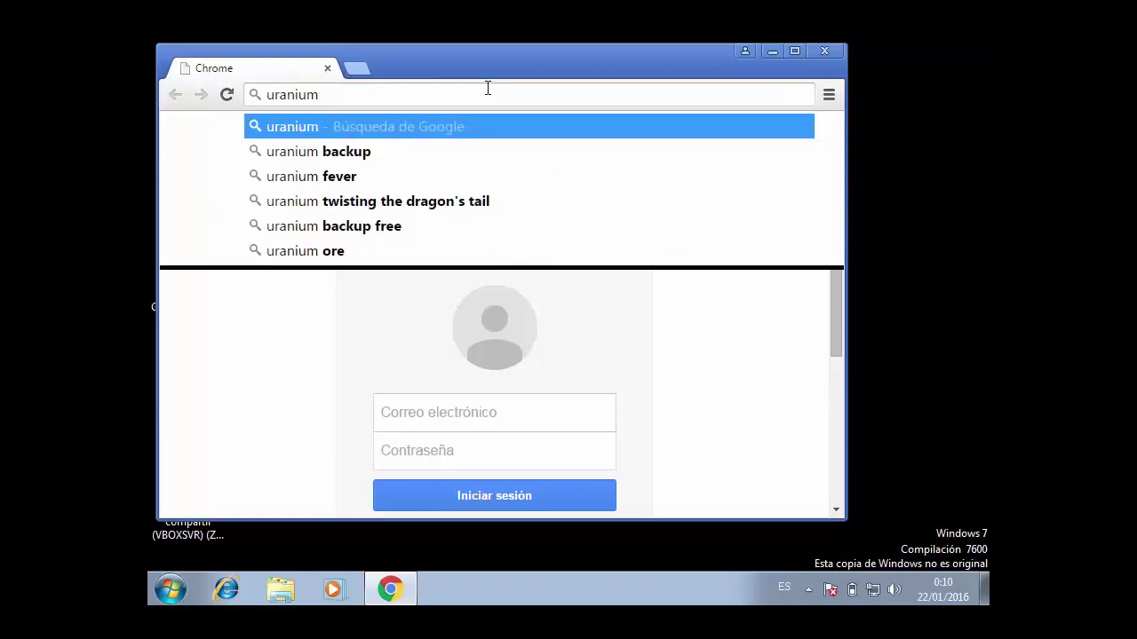
key(Down)
key(Return)
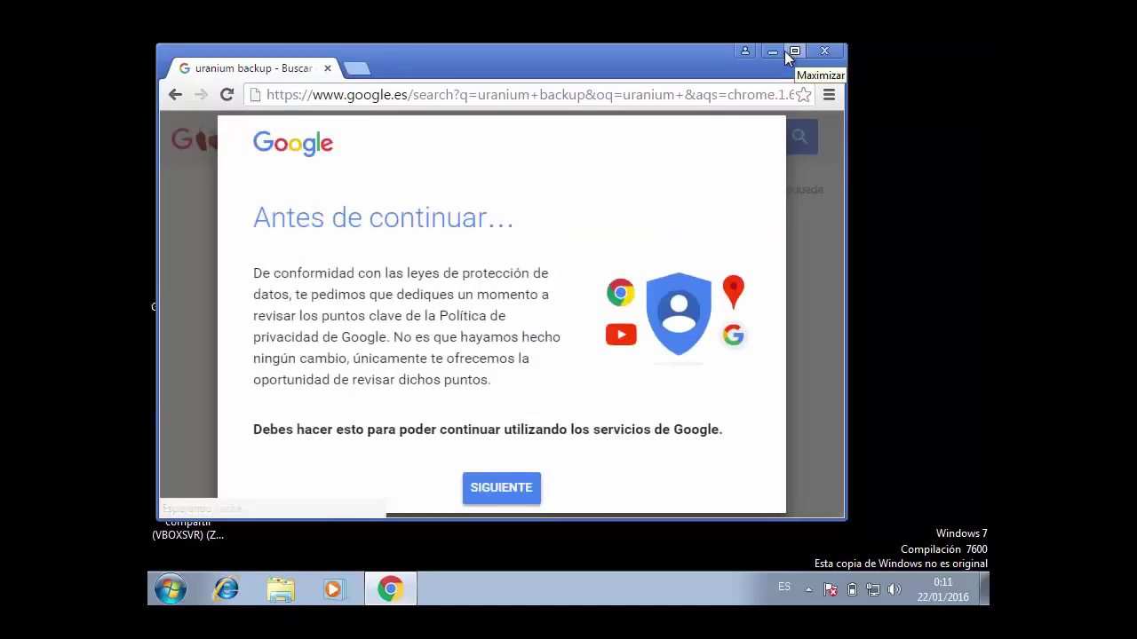
Step: Read through Google's privacy notice to its end and accept it, with the browser window maximized
click(513, 494)
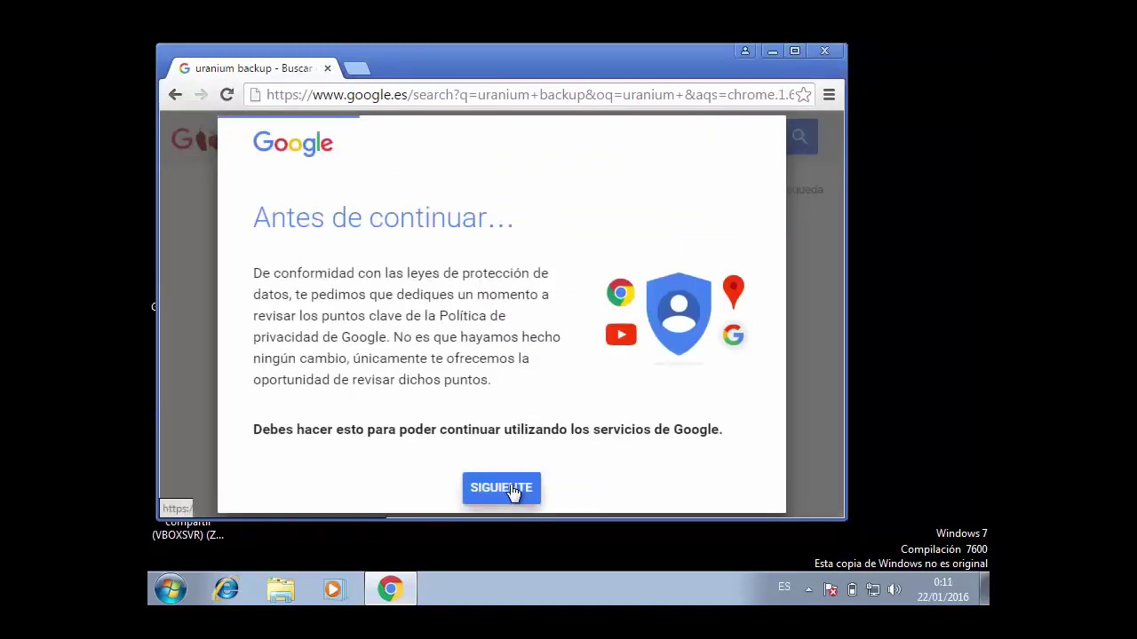
scroll(698, 292, down, 5)
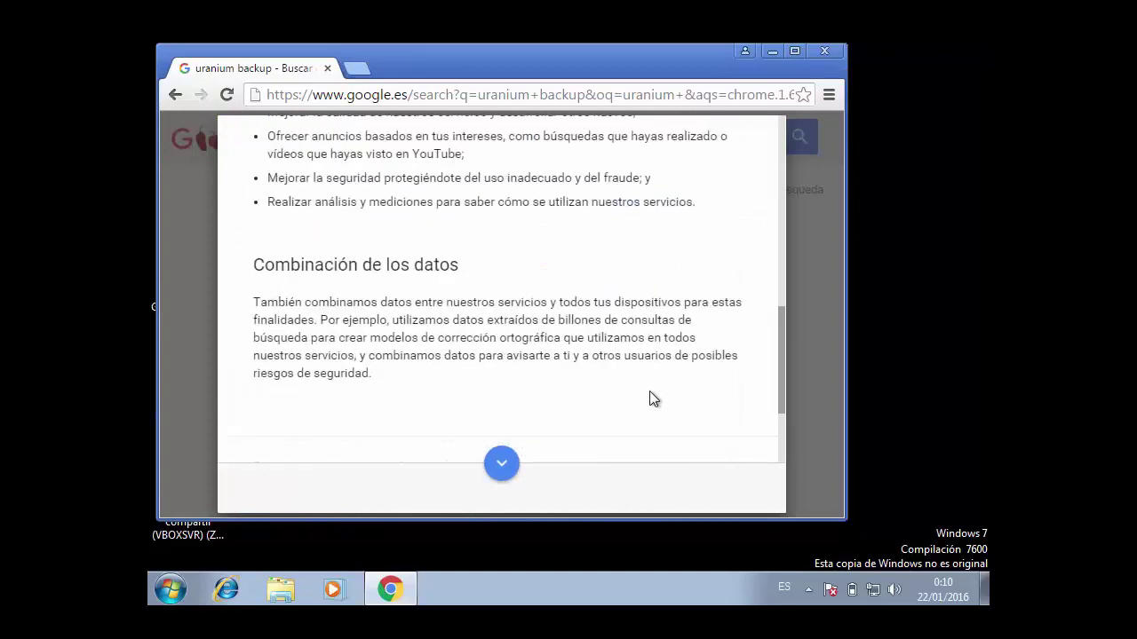
click(791, 57)
click(578, 477)
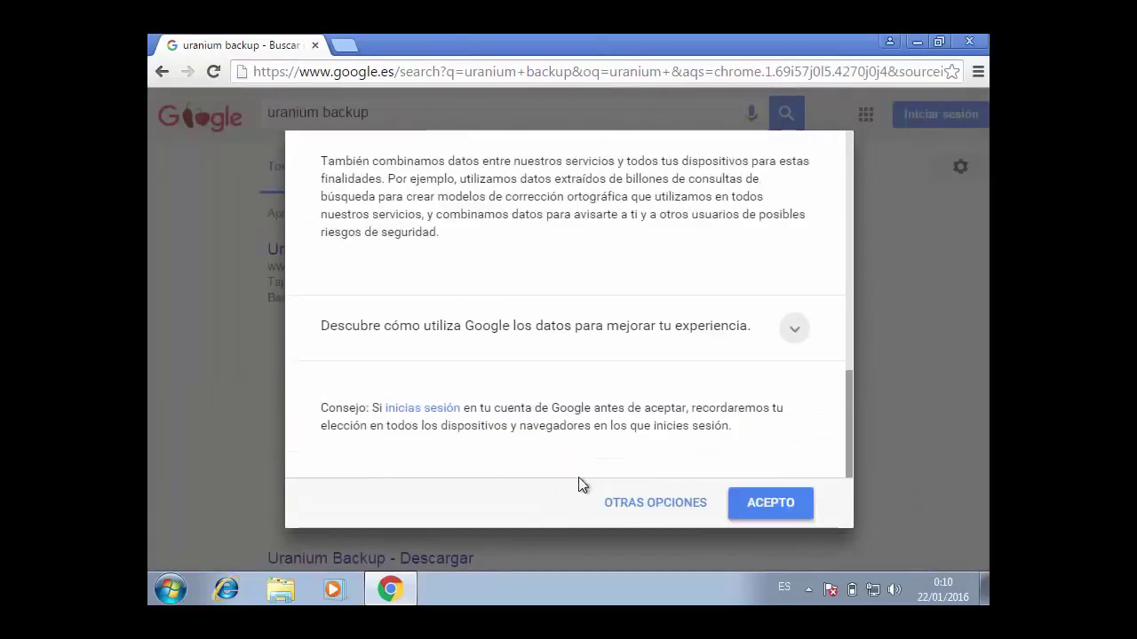
click(751, 500)
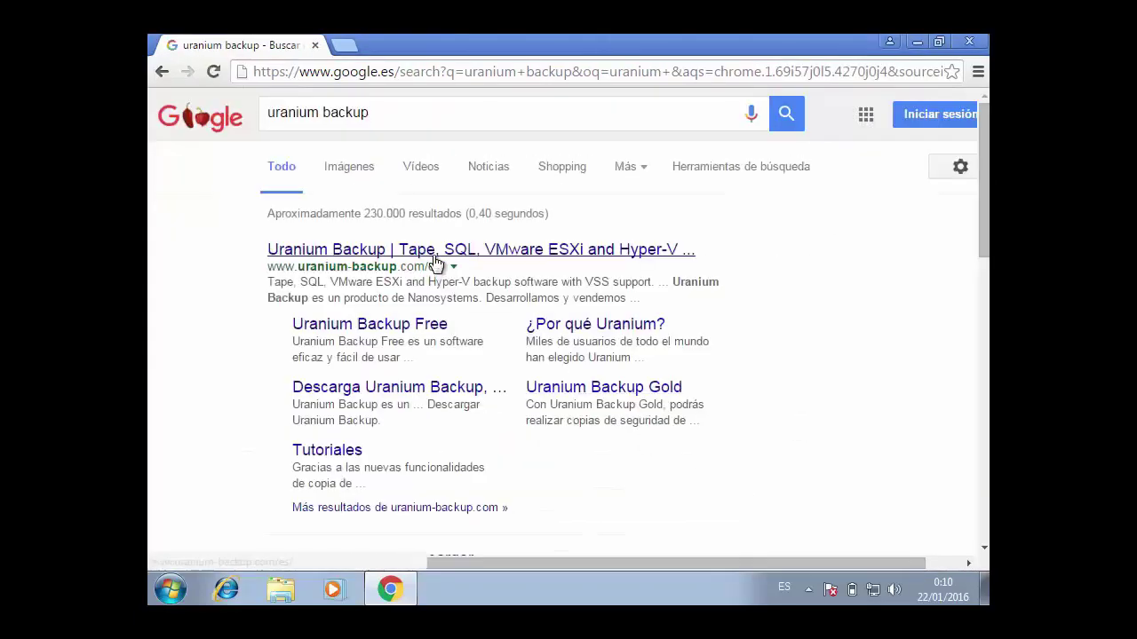
Step: Open the official Uranium Backup website from the search results and go to its Uranium Backup Free product page
click(435, 260)
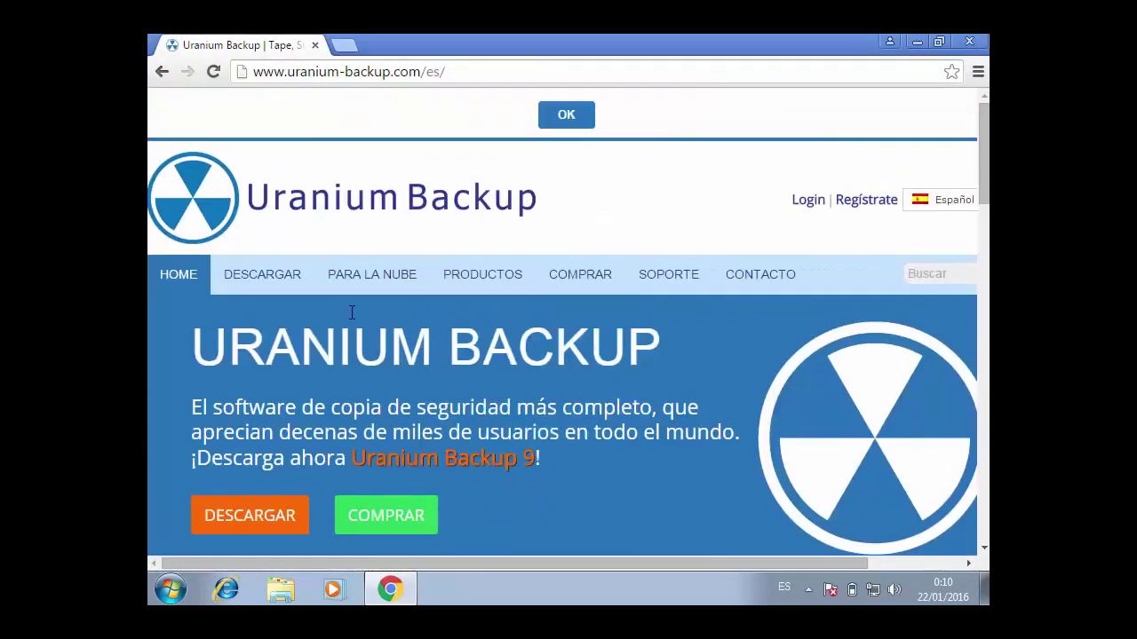
scroll(435, 322, down, 8)
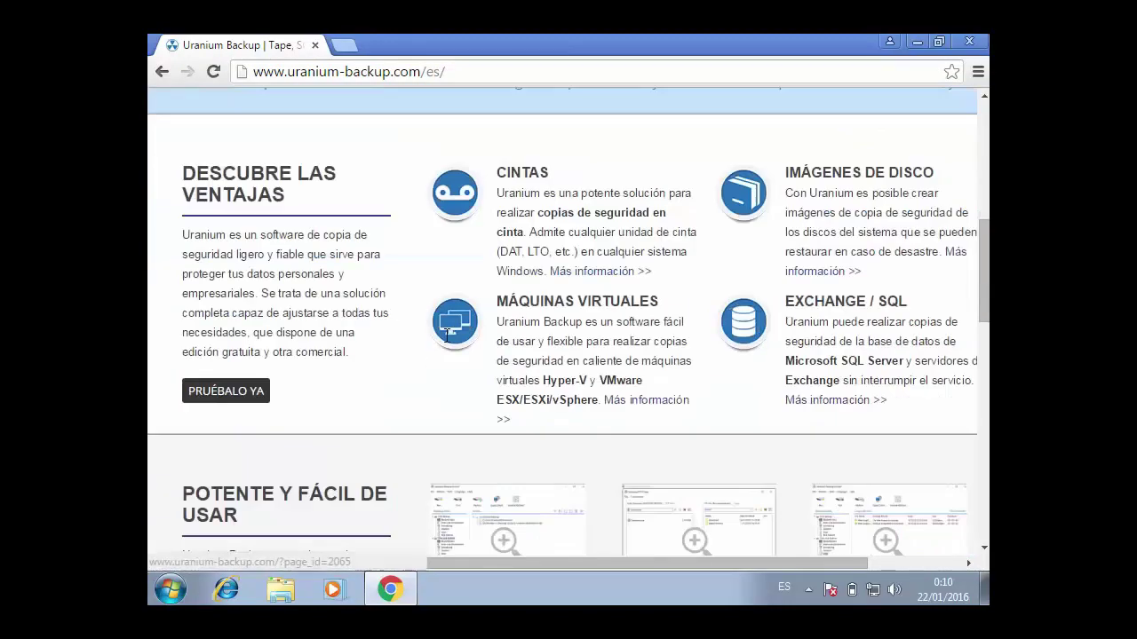
scroll(460, 340, down, 9)
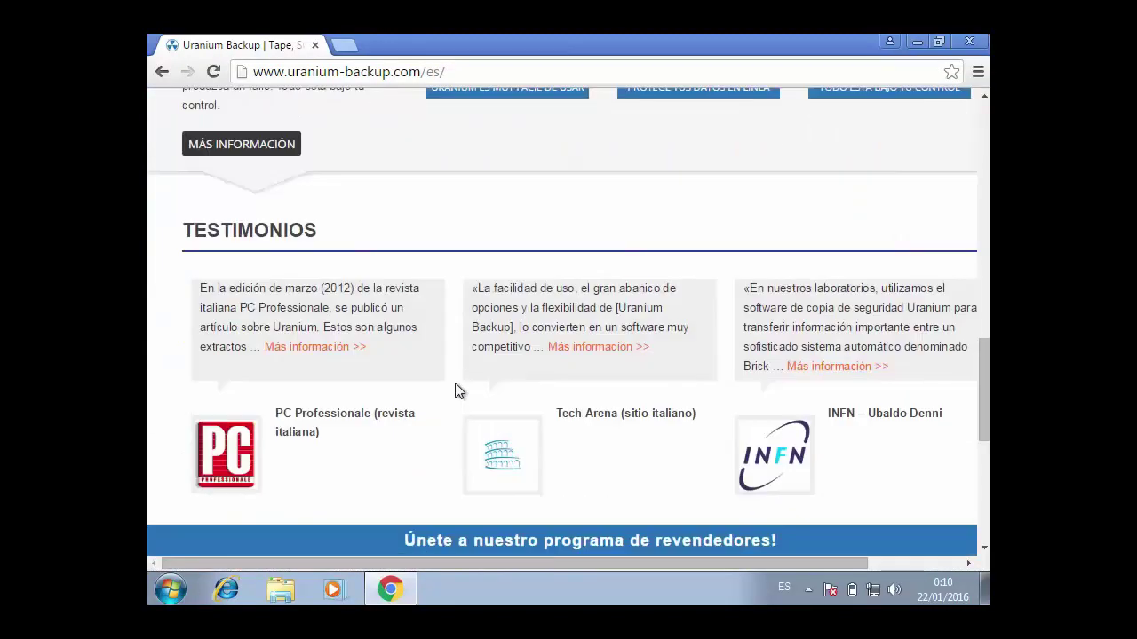
scroll(455, 356, down, 3)
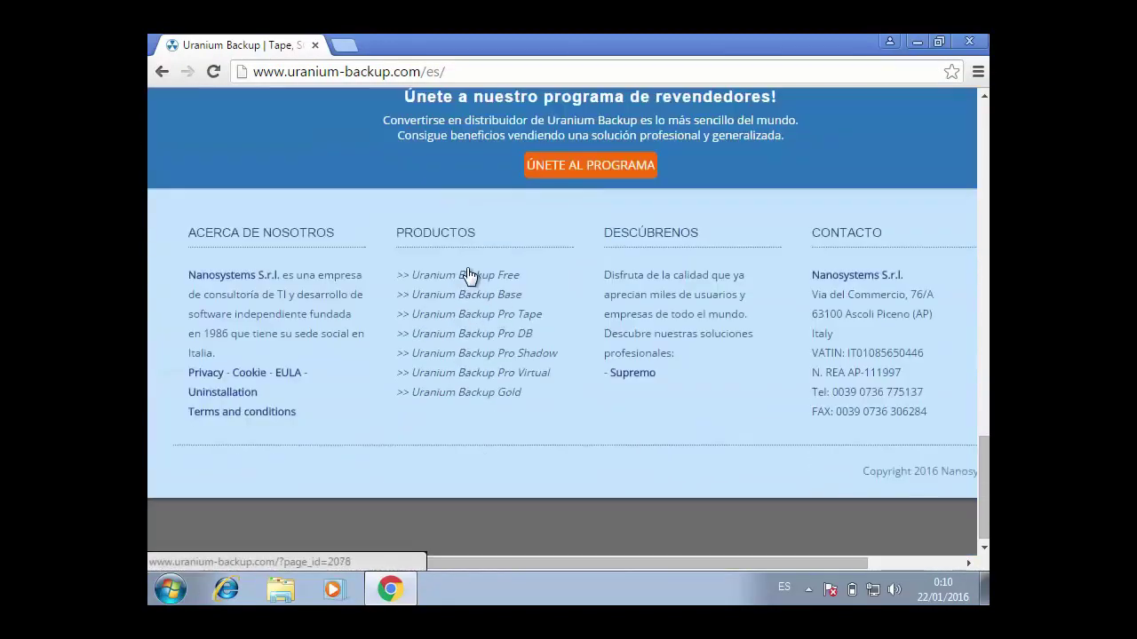
click(469, 277)
Step: Review the Uranium Backup Free description and download the free installer from the site's download page
scroll(489, 283, down, 4)
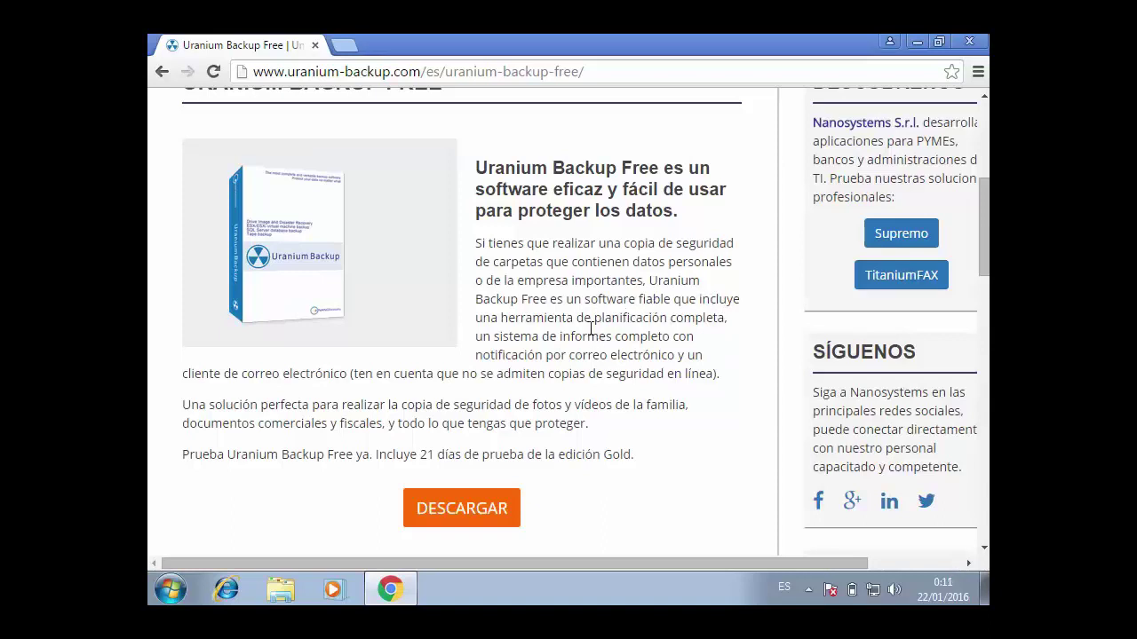
scroll(591, 329, down, 1)
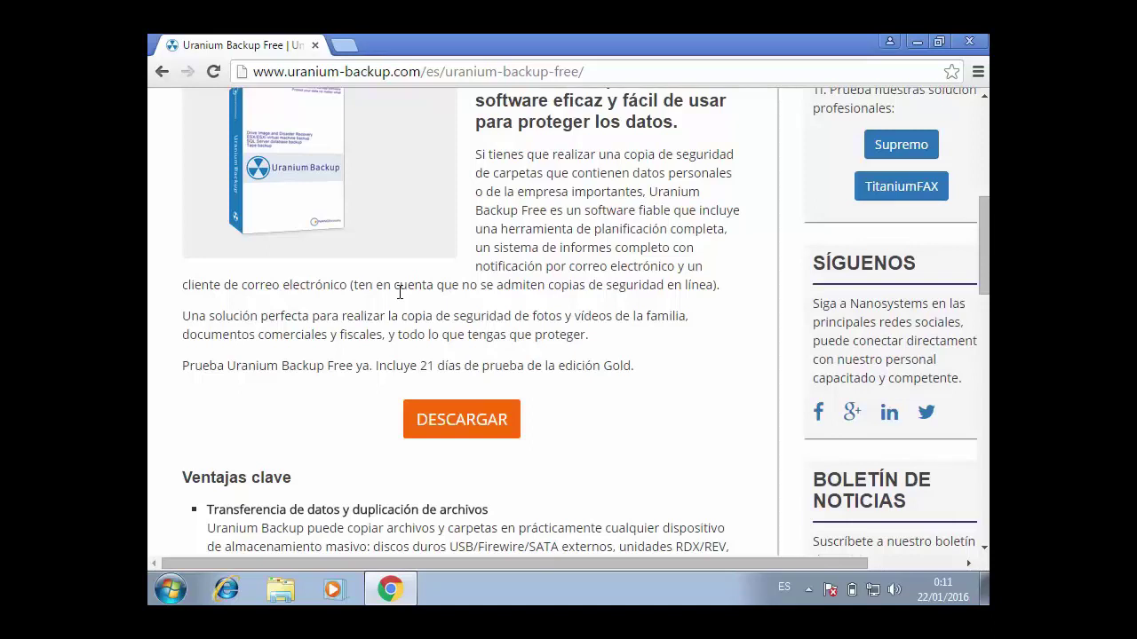
click(468, 424)
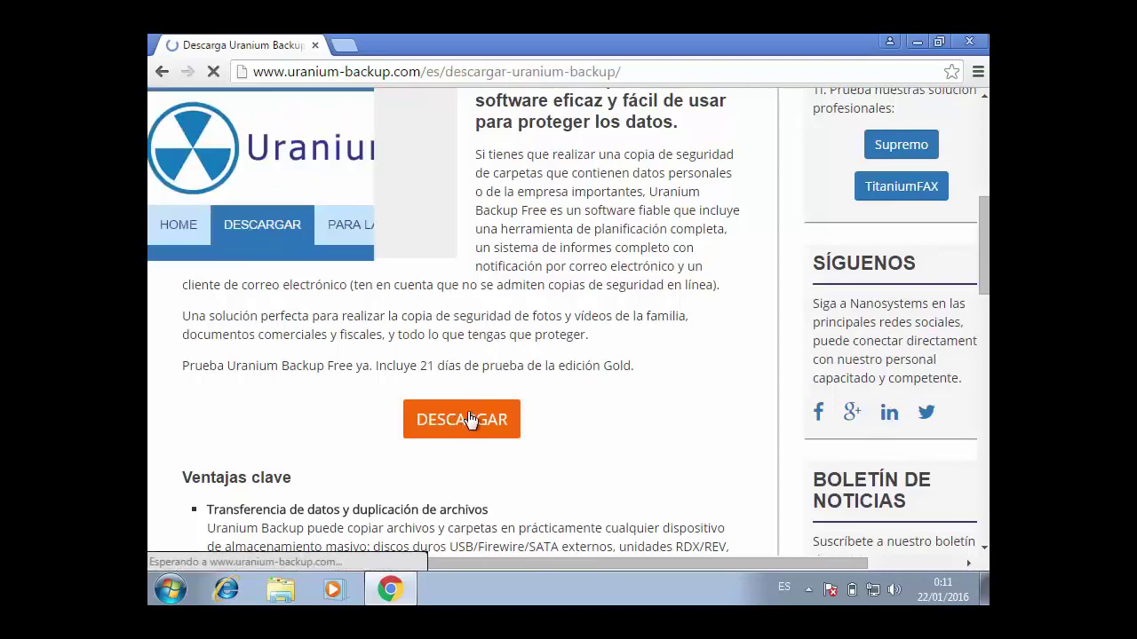
scroll(515, 382, down, 3)
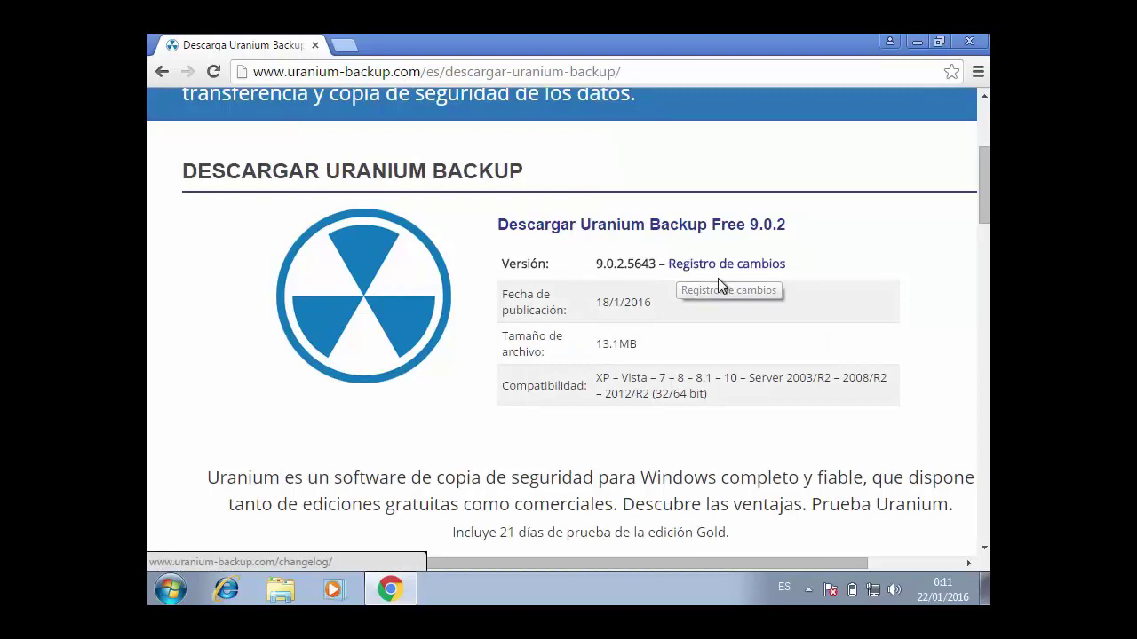
click(721, 228)
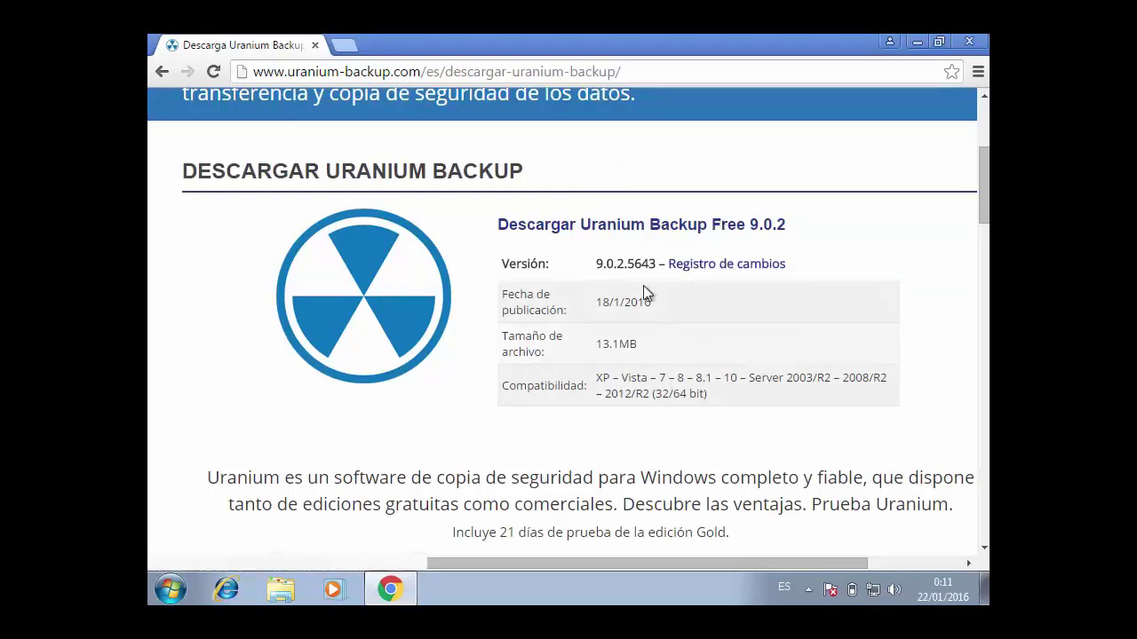
scroll(638, 273, down, 3)
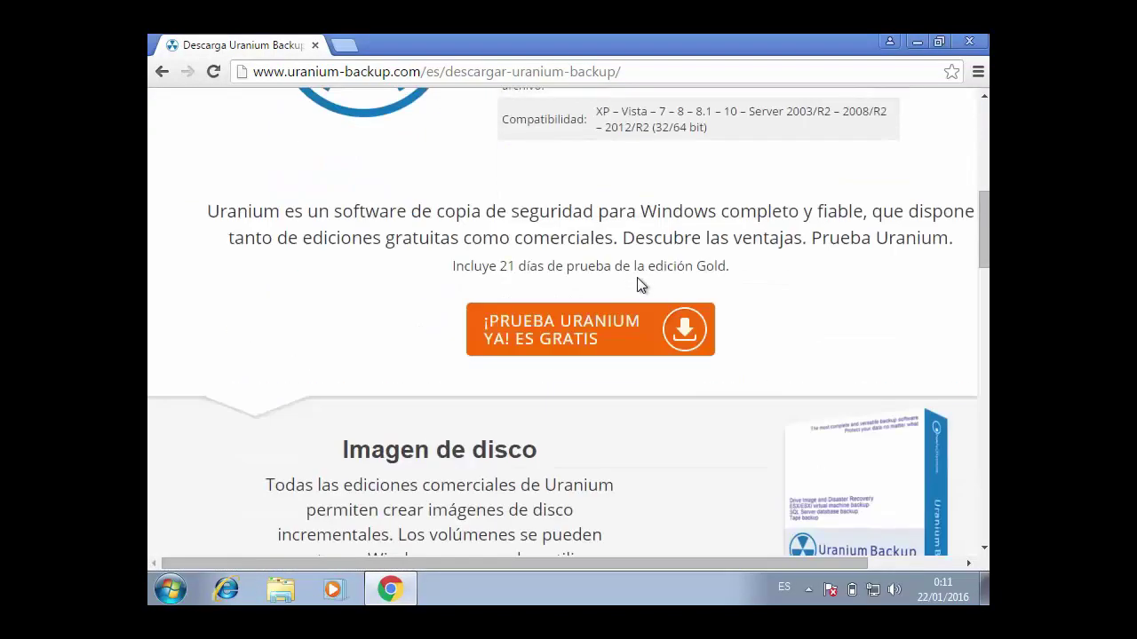
click(670, 333)
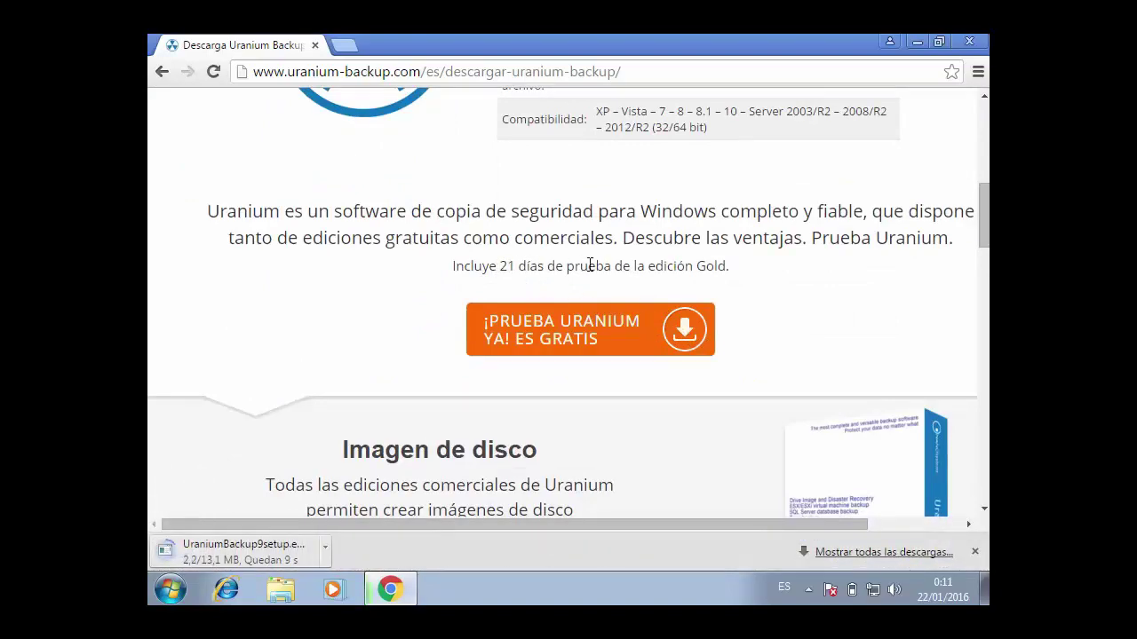
Step: Open the Uranium Backup Gold product page from the product links in the download page's footer
scroll(594, 265, down, 9)
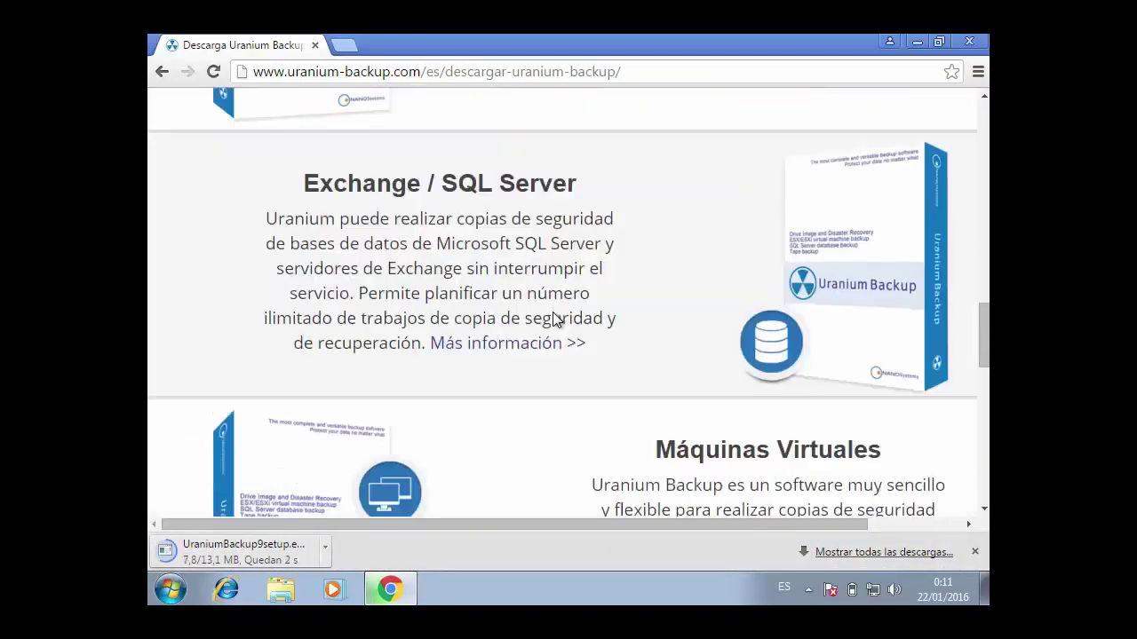
scroll(553, 317, down, 7)
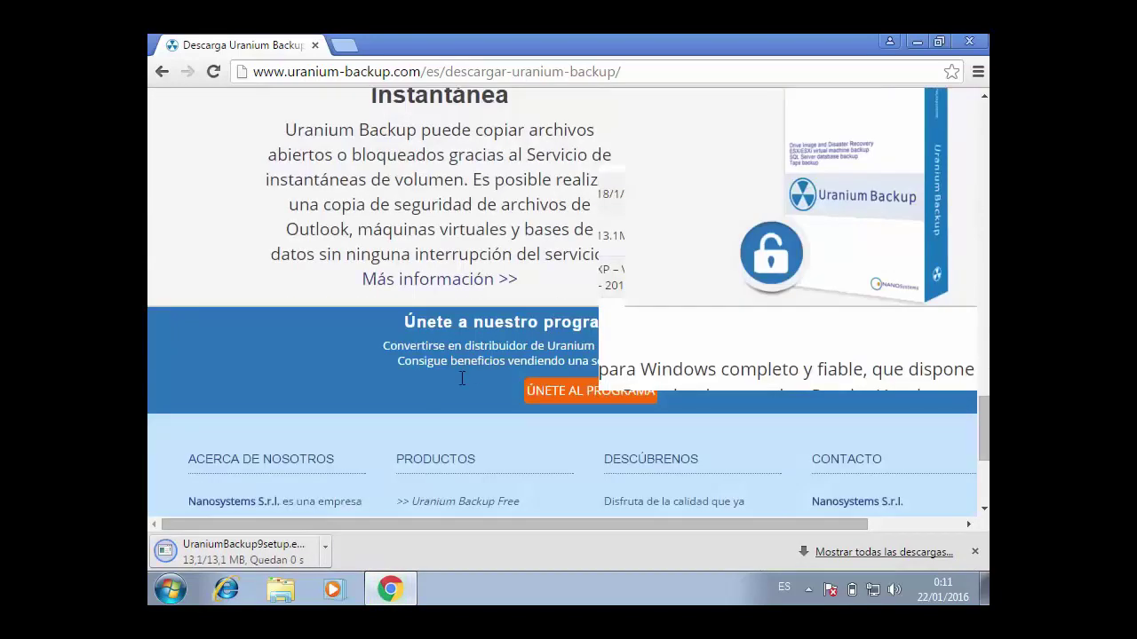
scroll(524, 373, down, 3)
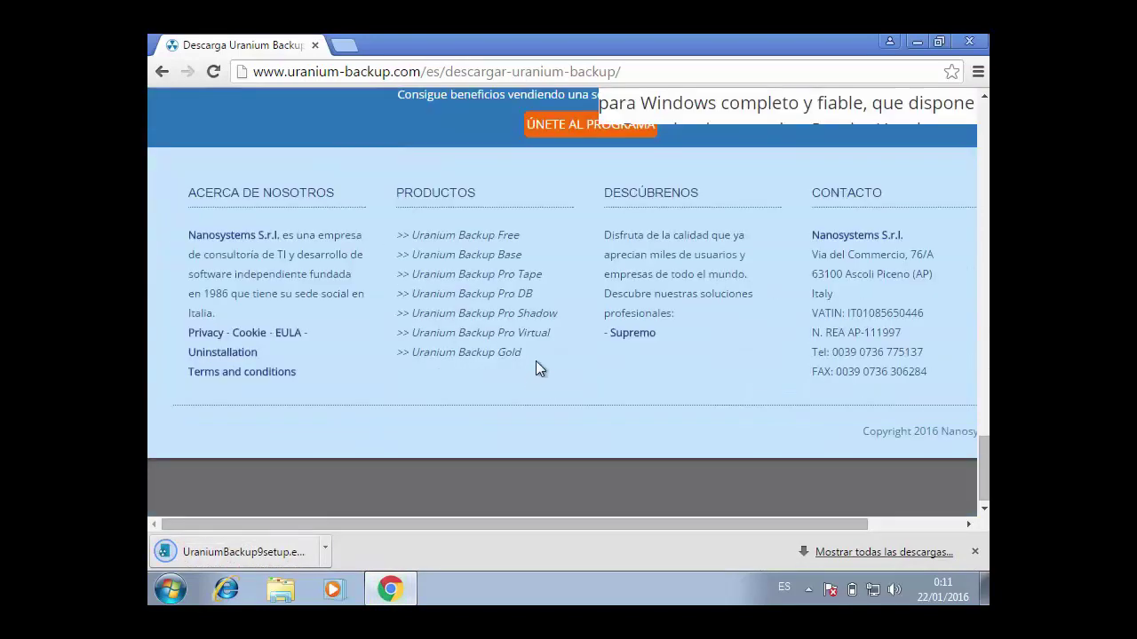
click(513, 354)
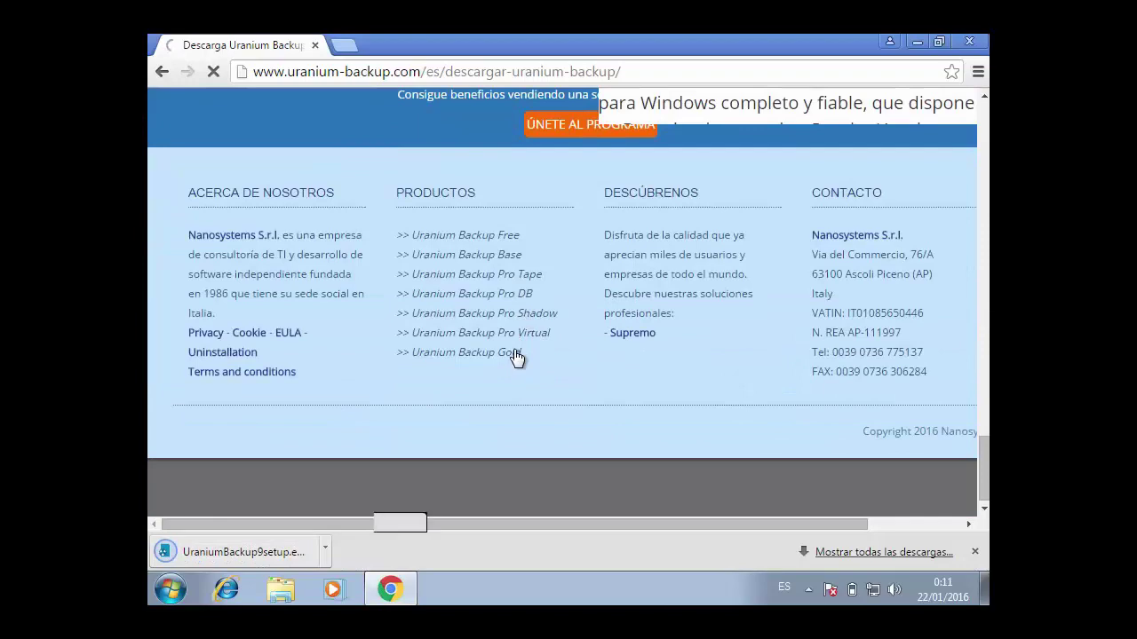
Step: Examine the Uranium Backup Gold page, including its scheduling and FTP client description and the list of key advantages
scroll(521, 360, down, 4)
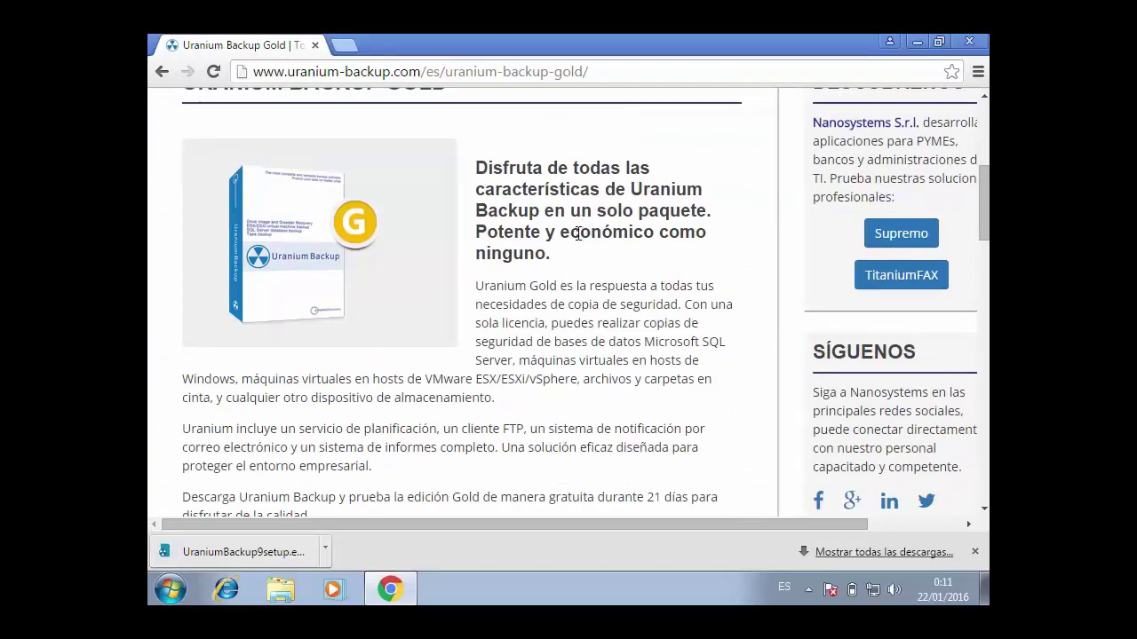
scroll(578, 233, down, 1)
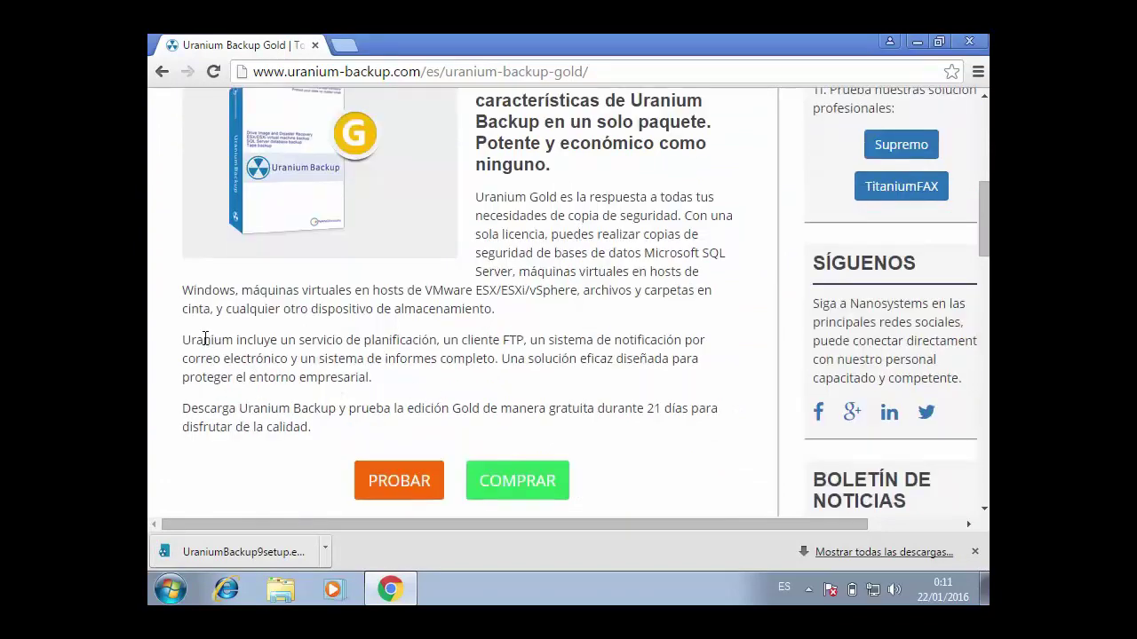
drag(184, 339, 529, 330)
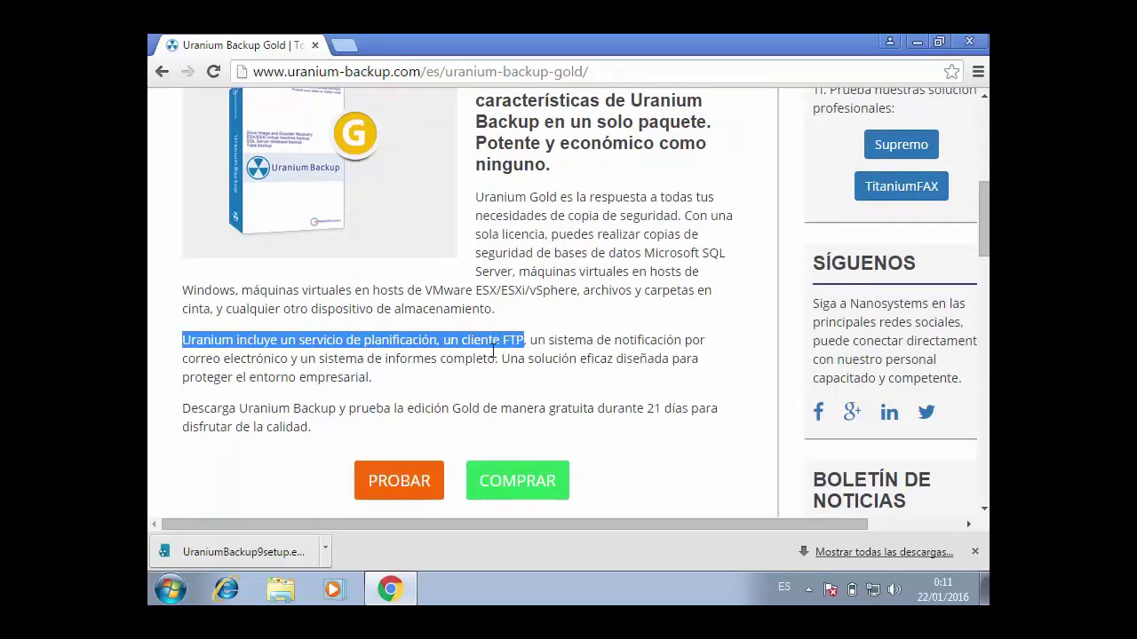
click(714, 345)
scroll(714, 343, down, 3)
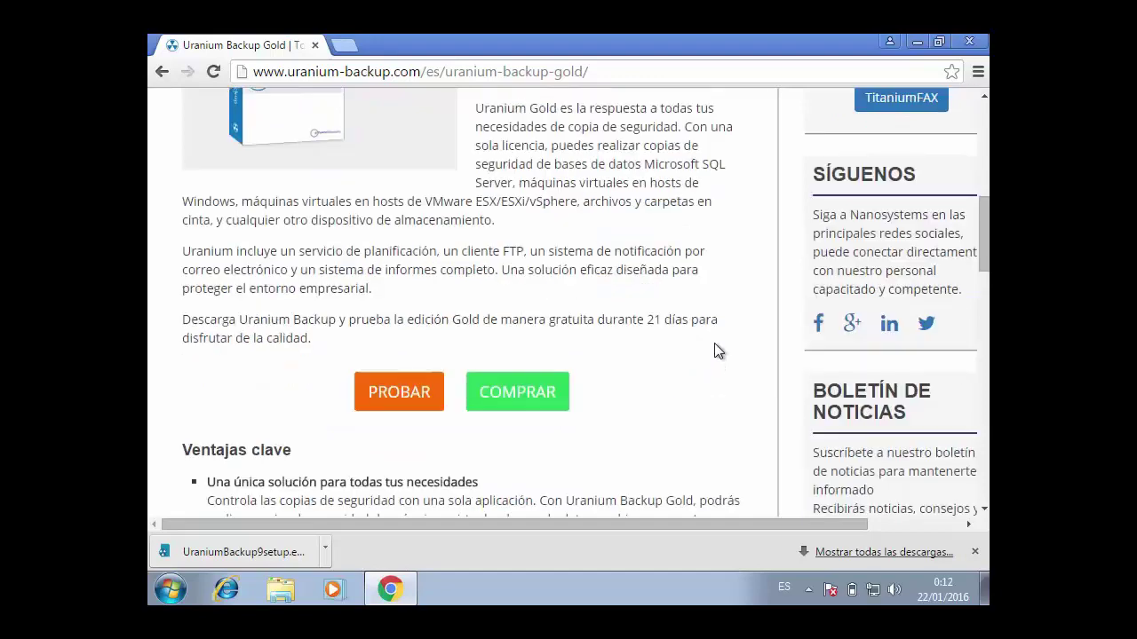
scroll(634, 323, down, 1)
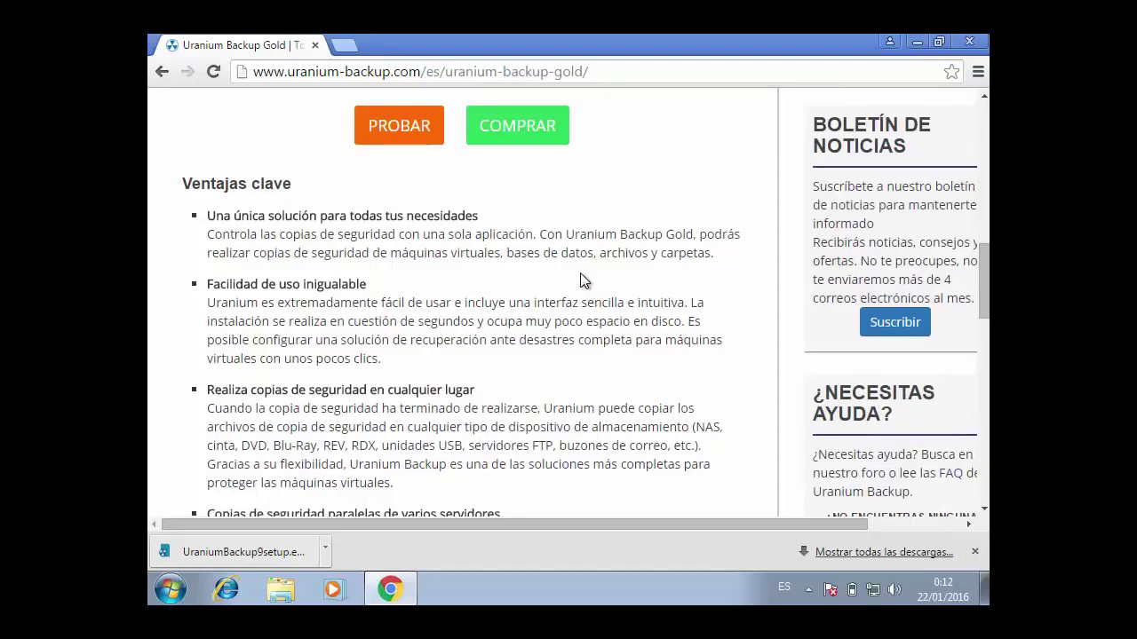
scroll(582, 281, down, 1)
scroll(577, 282, down, 1)
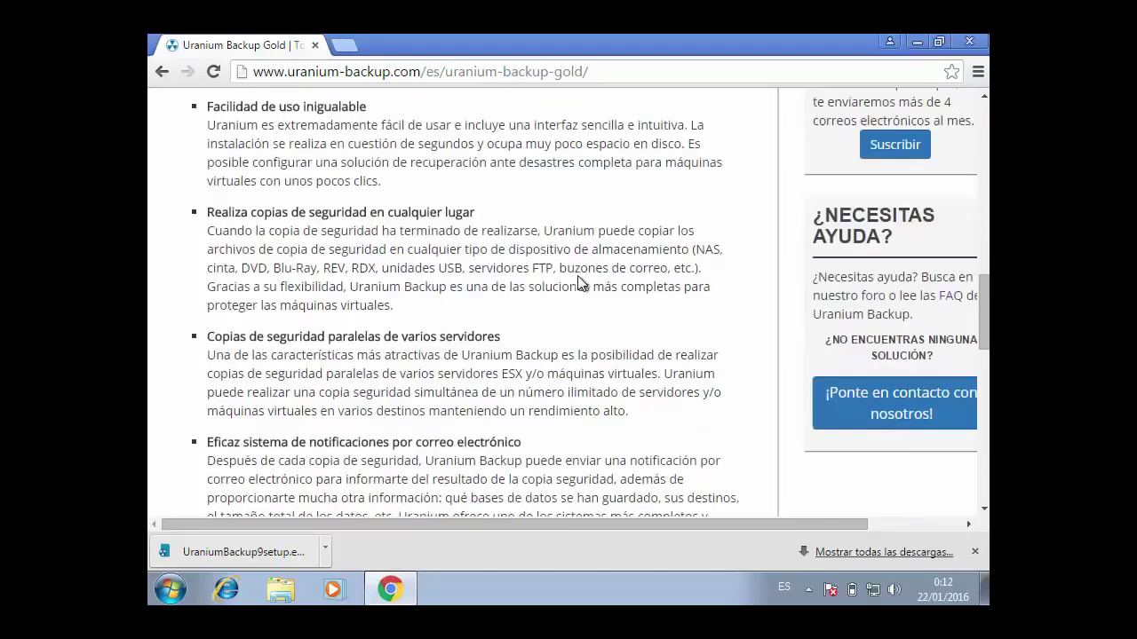
scroll(580, 282, down, 1)
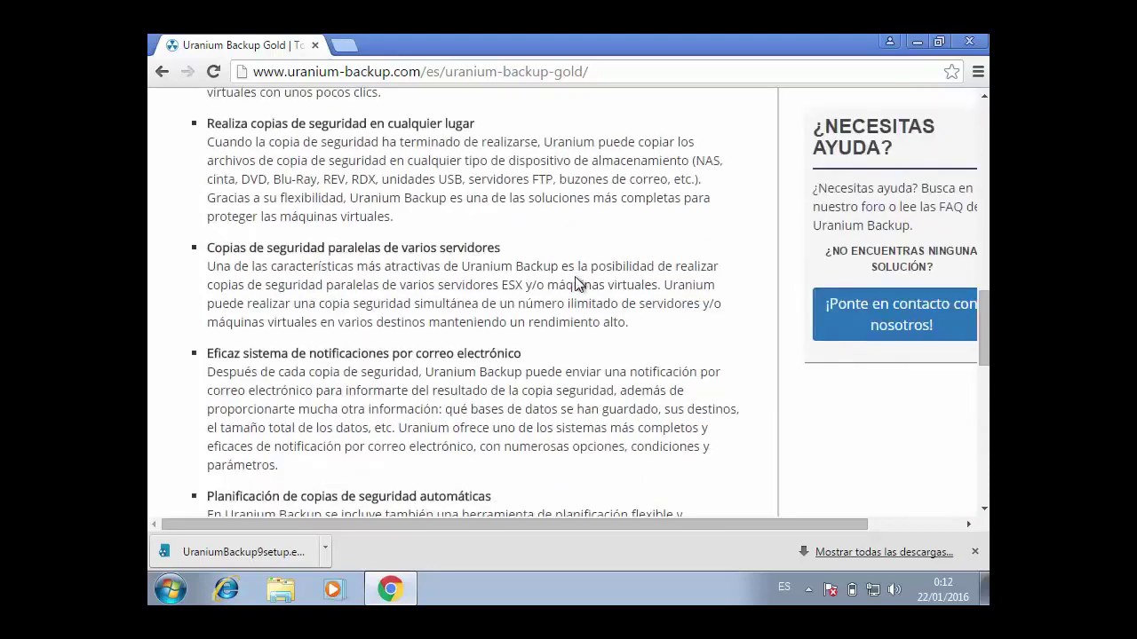
scroll(575, 282, down, 5)
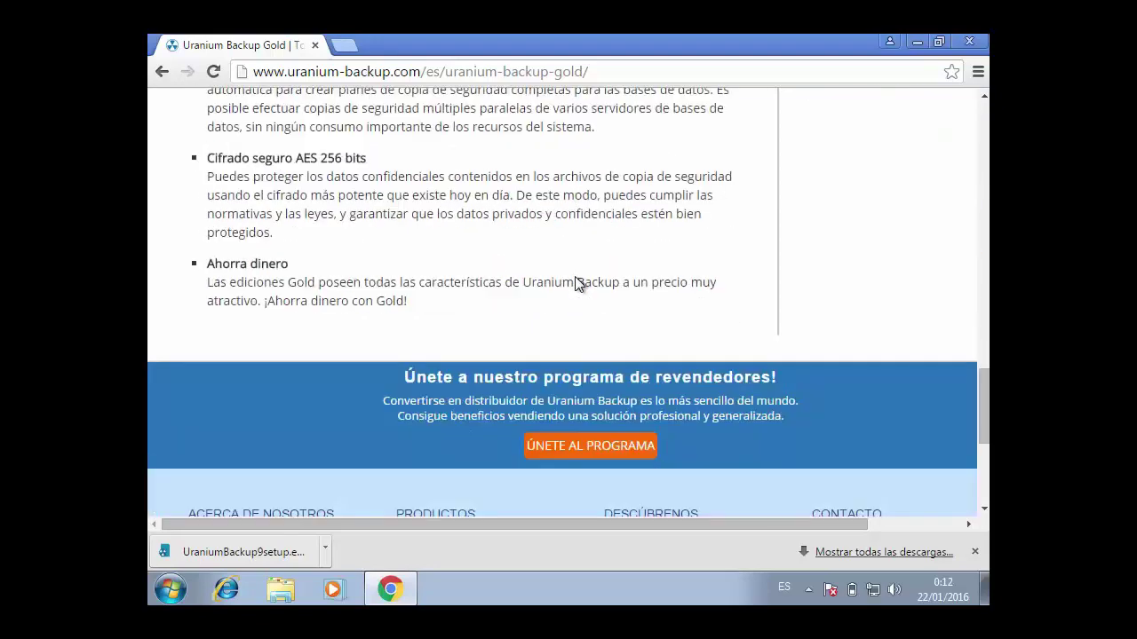
scroll(495, 312, up, 1)
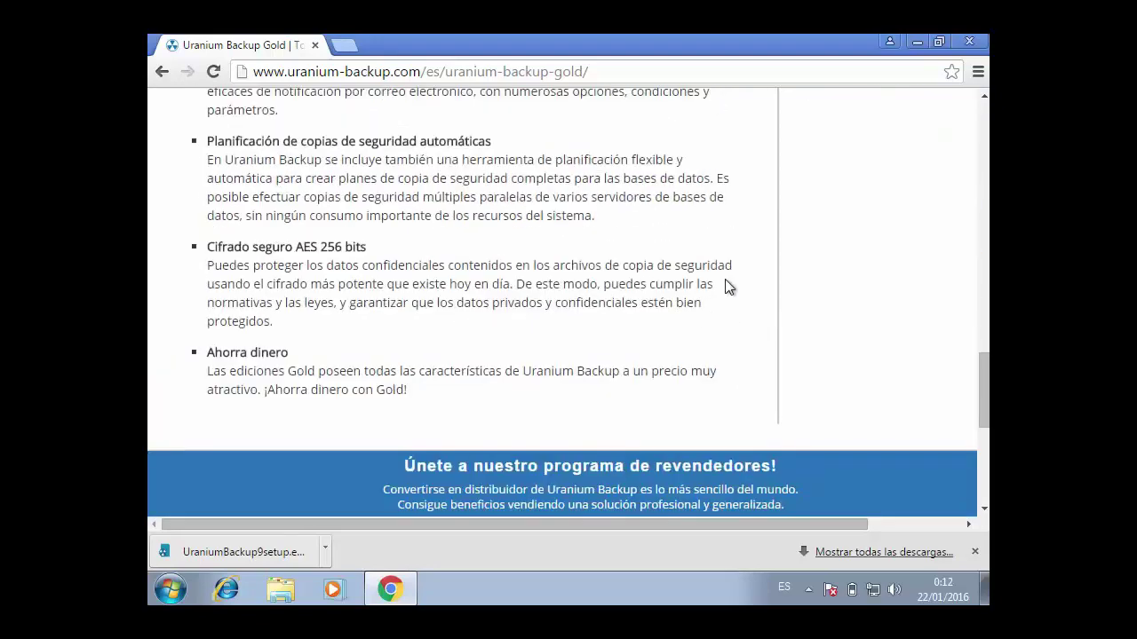
Step: Close the browser and select the UraniumBackup9setup file in the Descargas folder
click(970, 42)
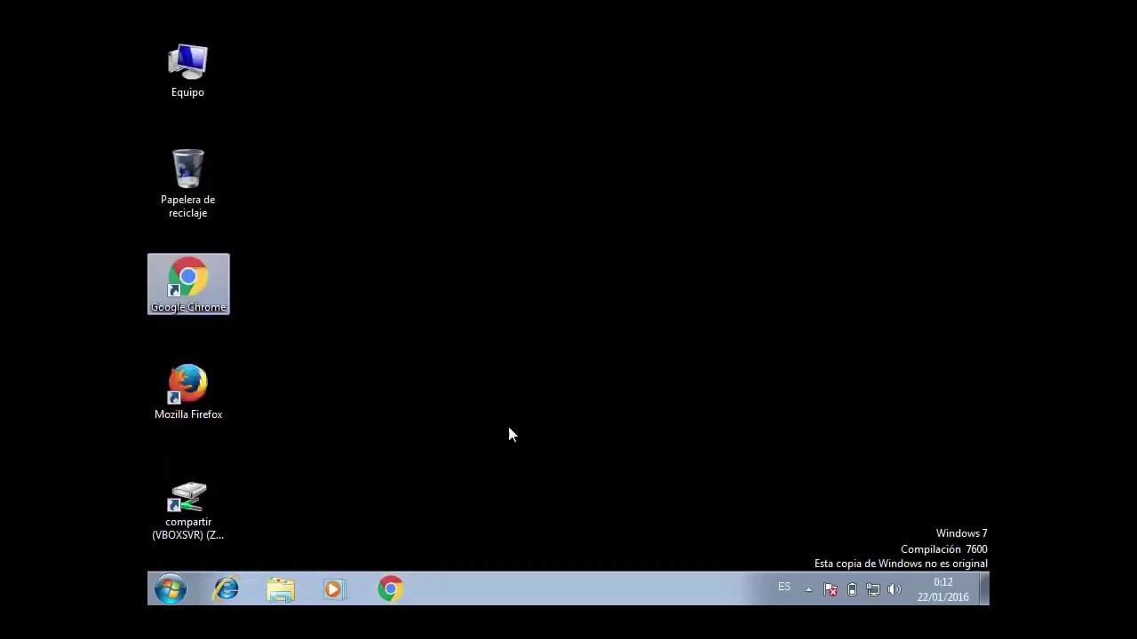
click(278, 584)
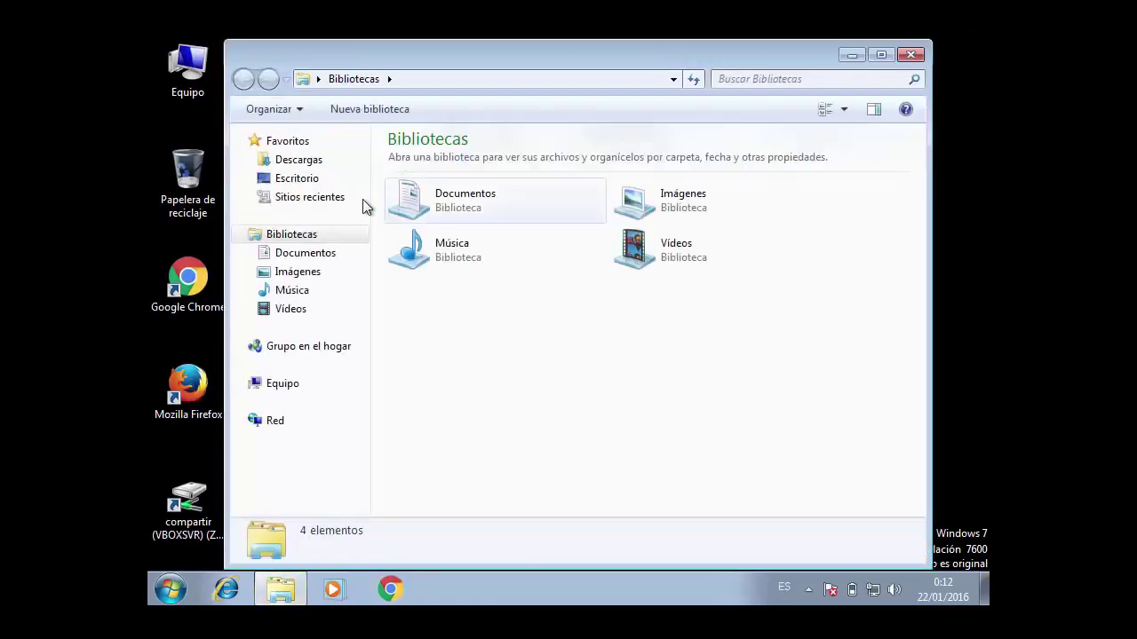
click(313, 165)
click(454, 182)
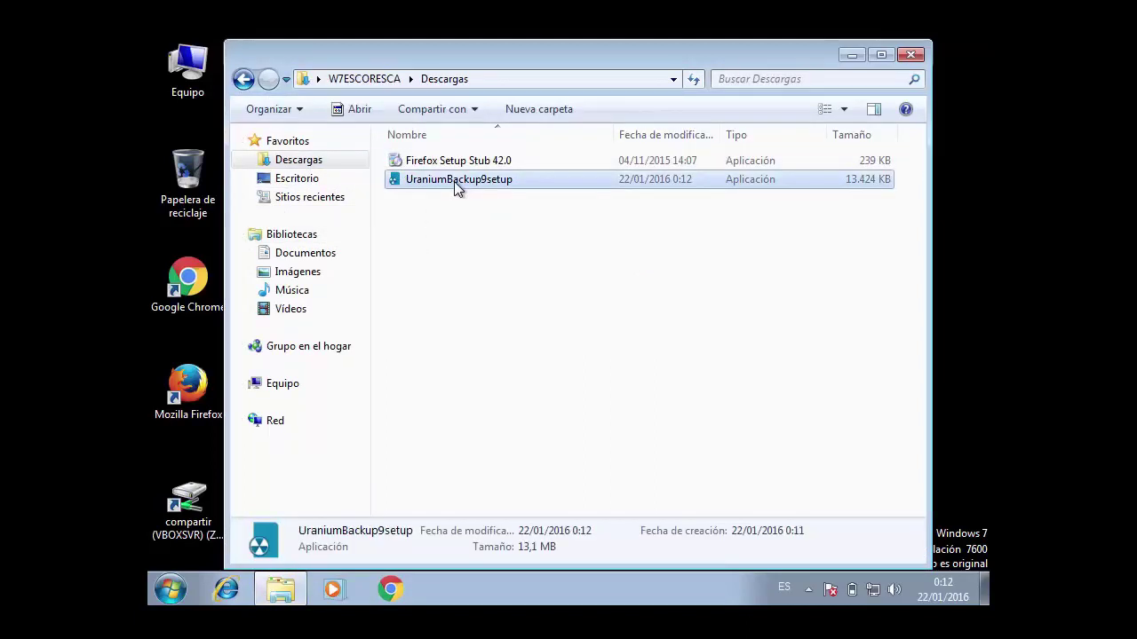
Step: Run the UraniumBackup9setup installer, allow it to make changes to the computer and choose Español as the setup language
double_click(471, 186)
key(Return)
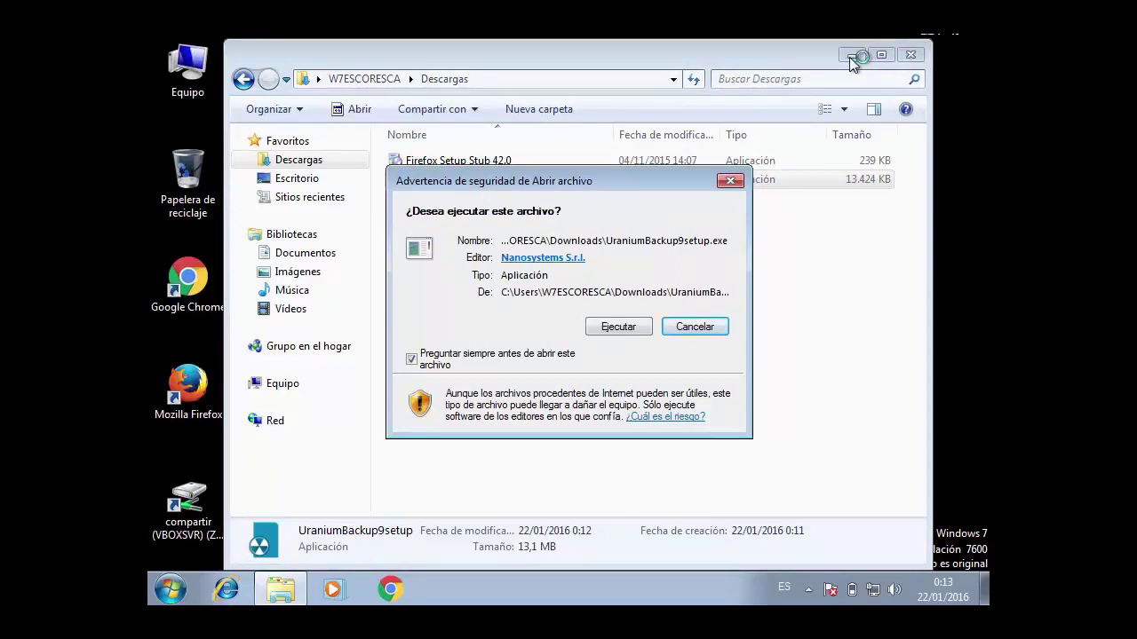
click(621, 331)
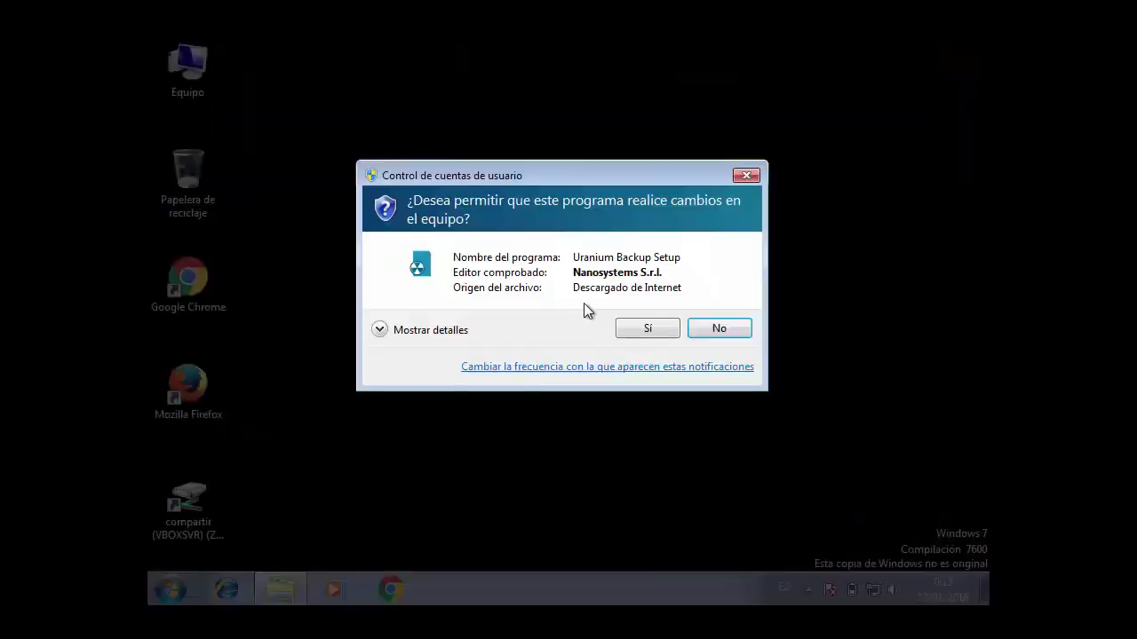
click(662, 332)
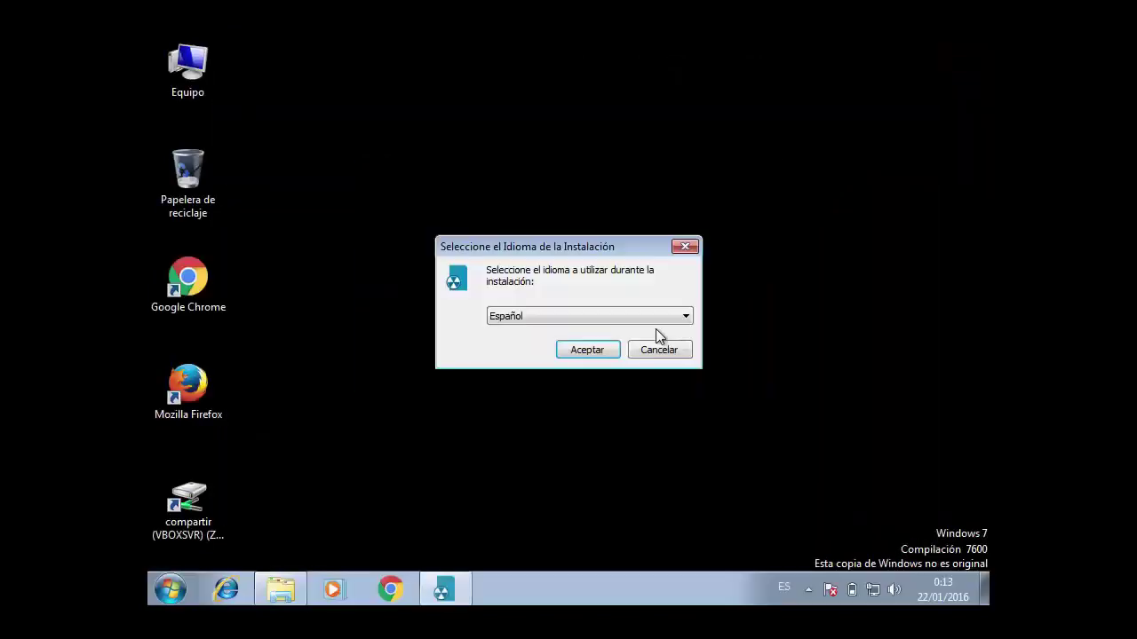
click(586, 350)
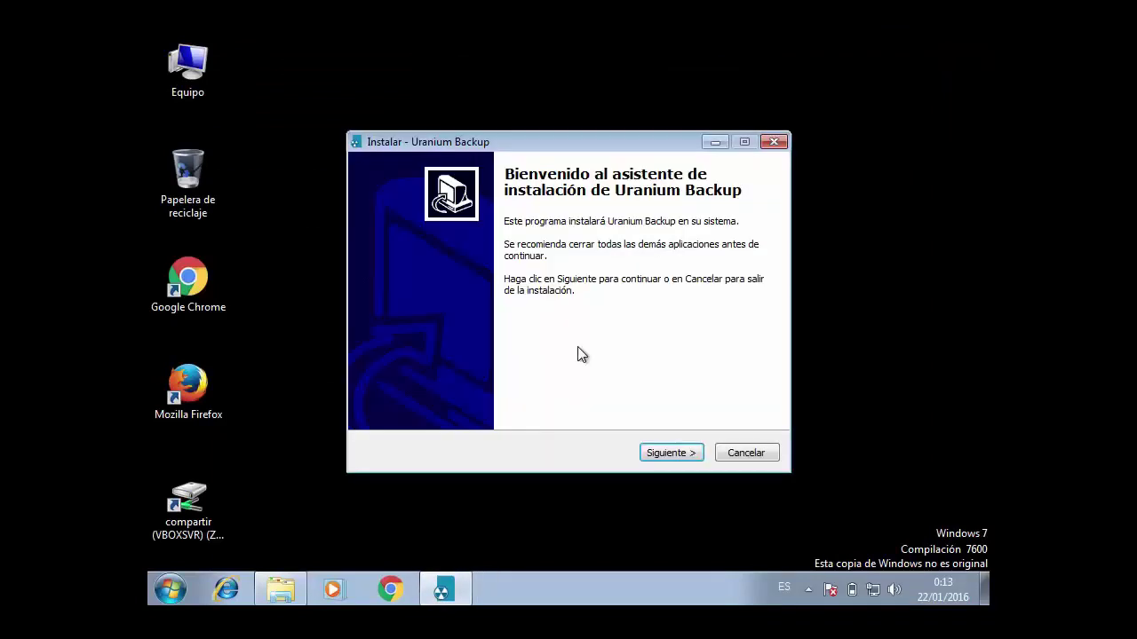
Step: Continue past the setup wizard's welcome page and accept the license agreement
click(674, 455)
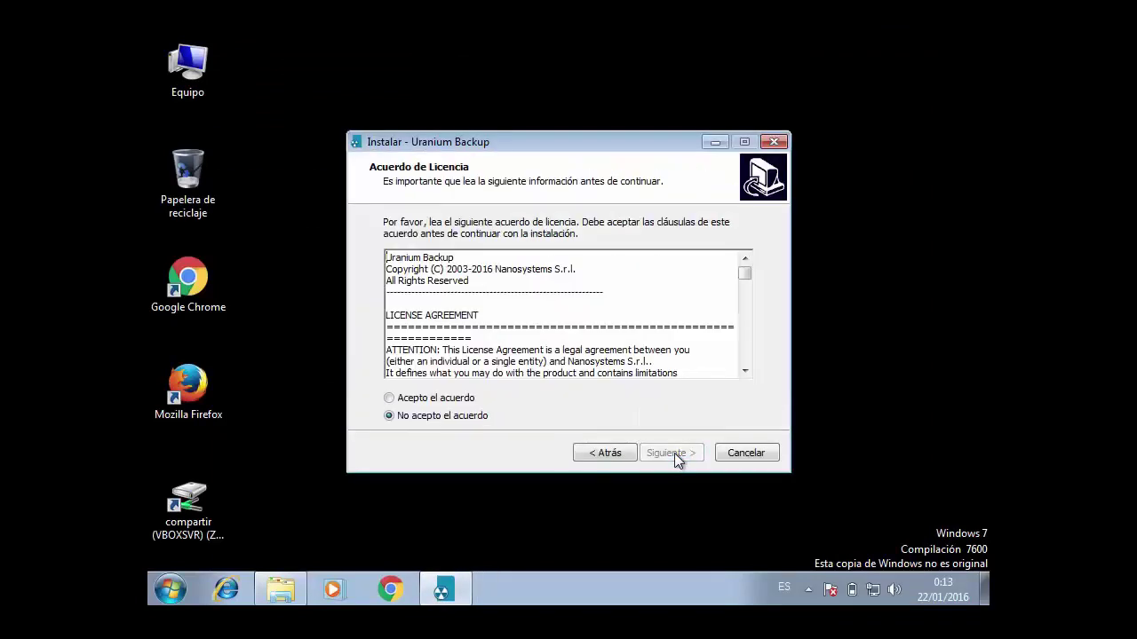
click(468, 400)
mouse_move(747, 276)
mouse_down()
mouse_move(746, 362)
mouse_move(744, 273)
mouse_up()
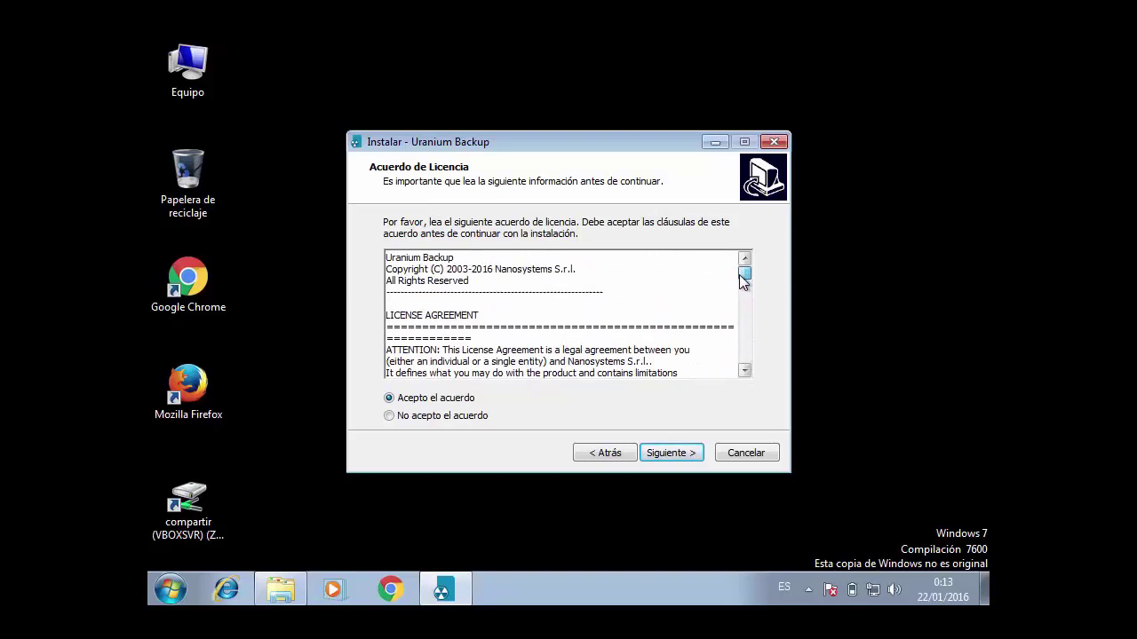
click(670, 453)
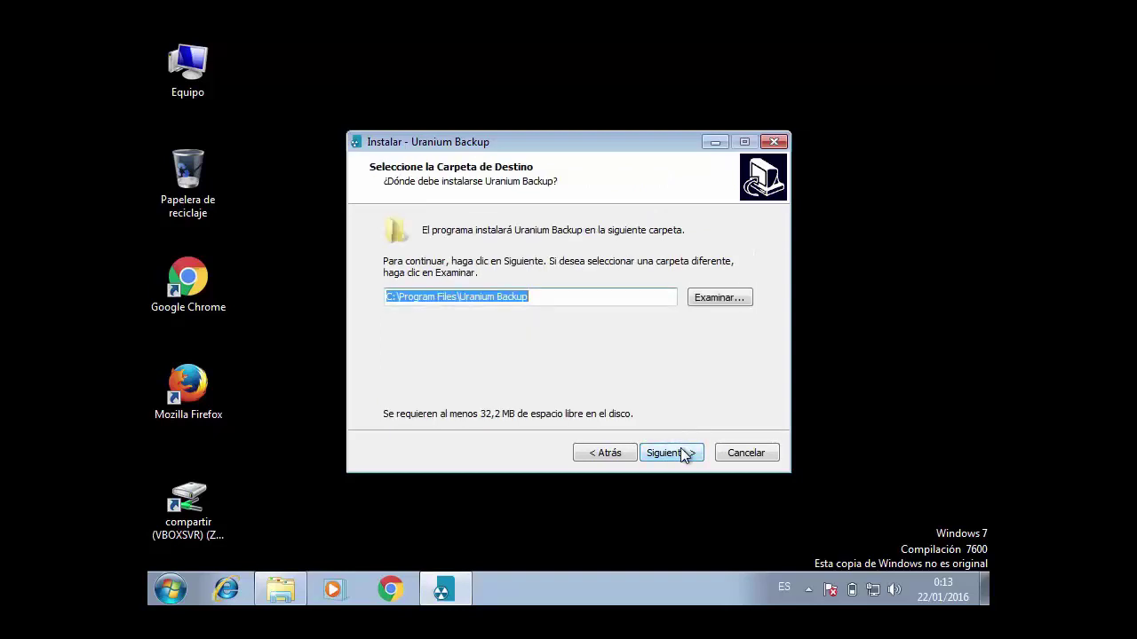
Step: Install Uranium Backup with the default destination and Start menu folders and a desktop icon, then finish setup with the program launching
click(670, 453)
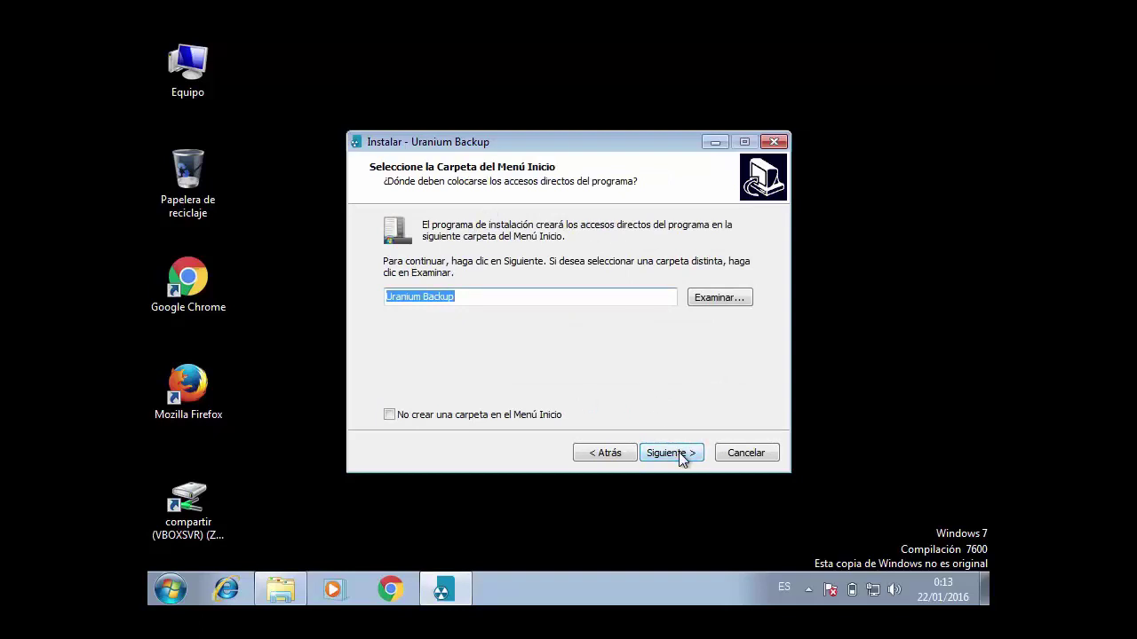
click(678, 452)
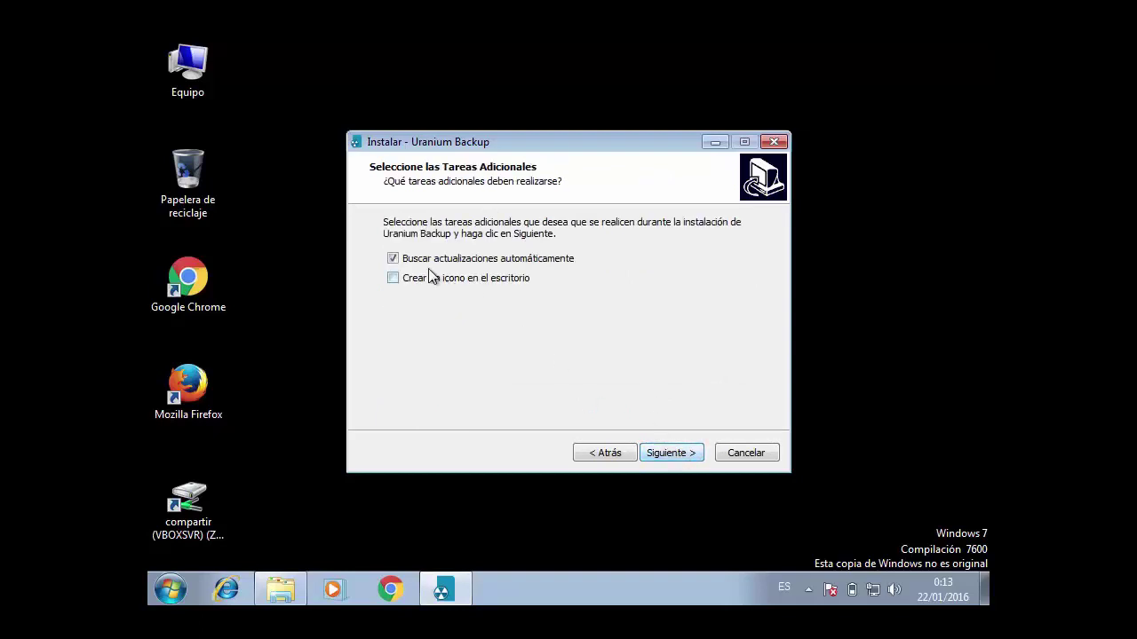
click(425, 281)
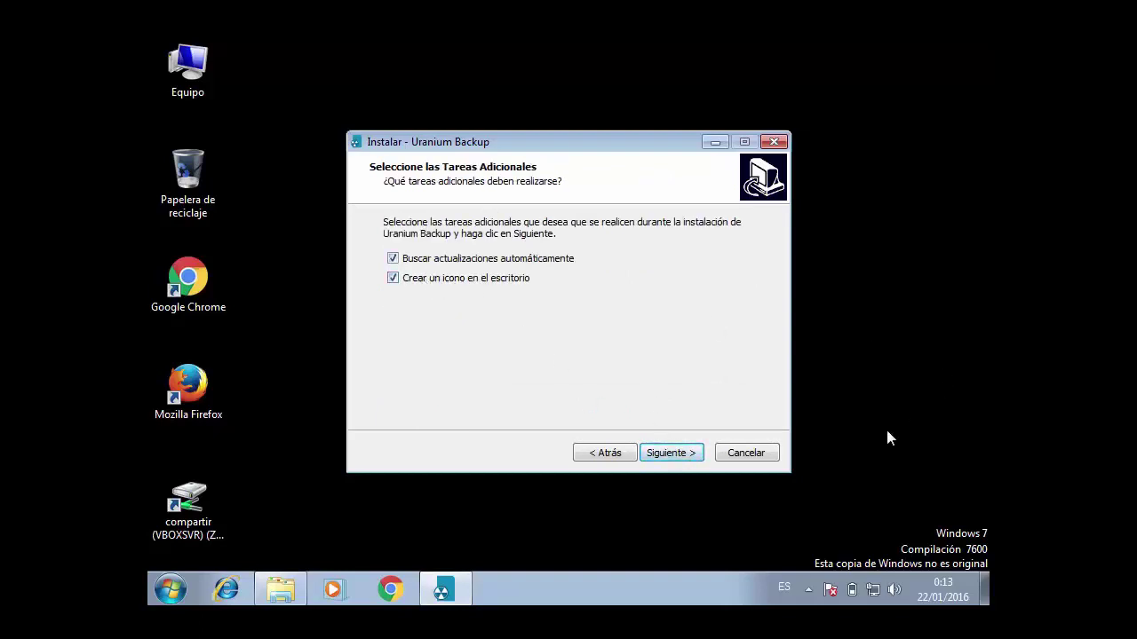
click(680, 453)
click(679, 453)
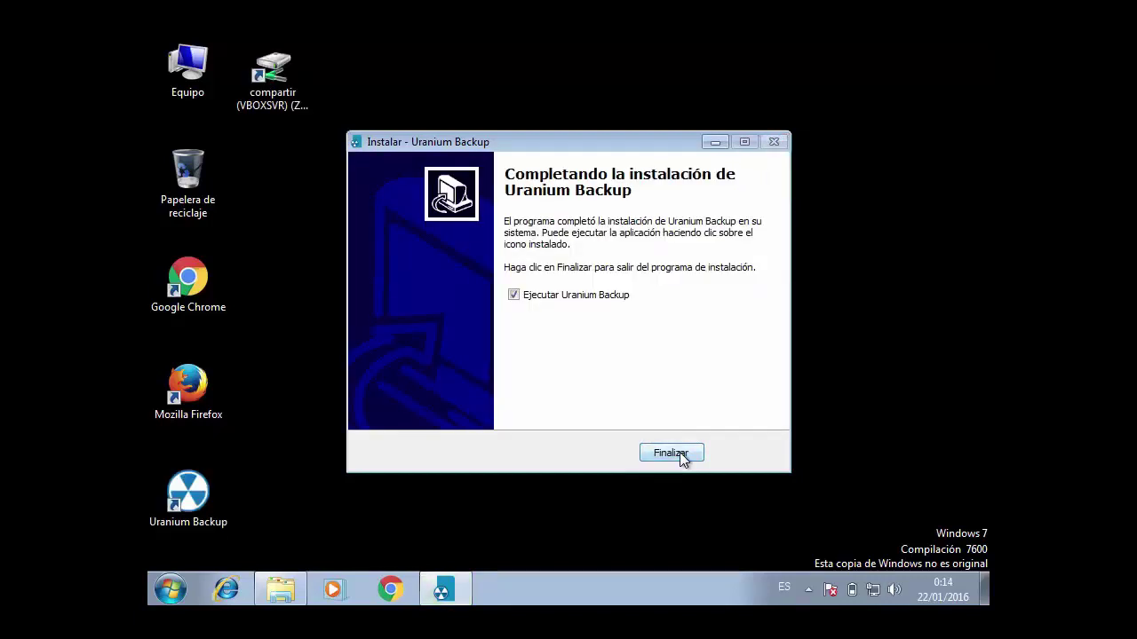
click(671, 453)
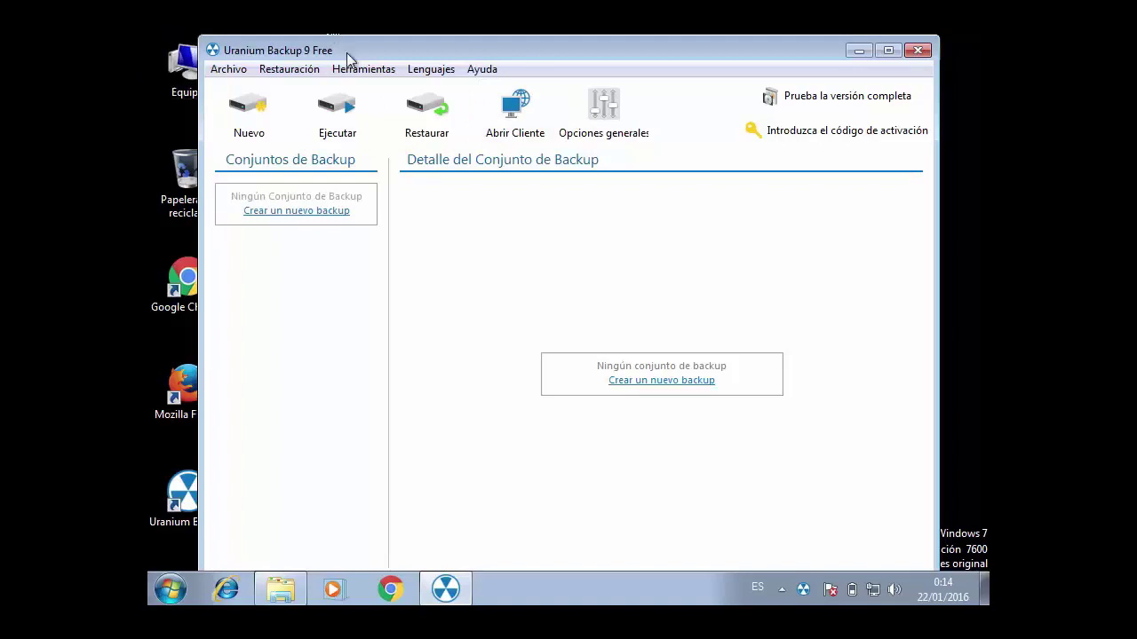
Step: Minimize the Uranium Backup window and open Equipo from the desktop
drag(347, 53, 394, 54)
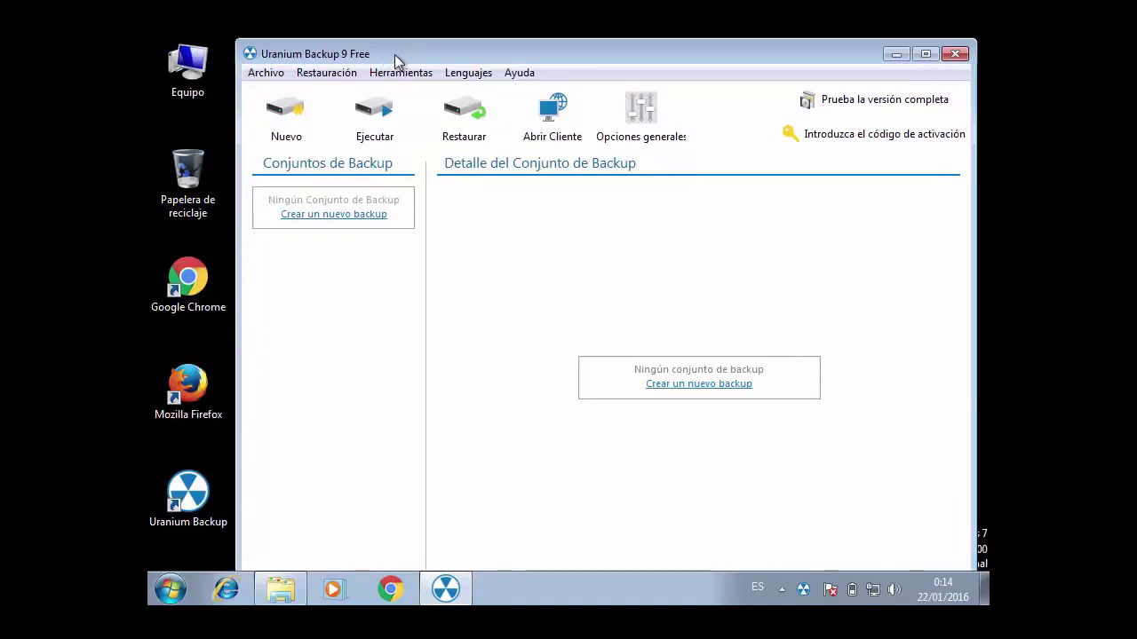
click(895, 54)
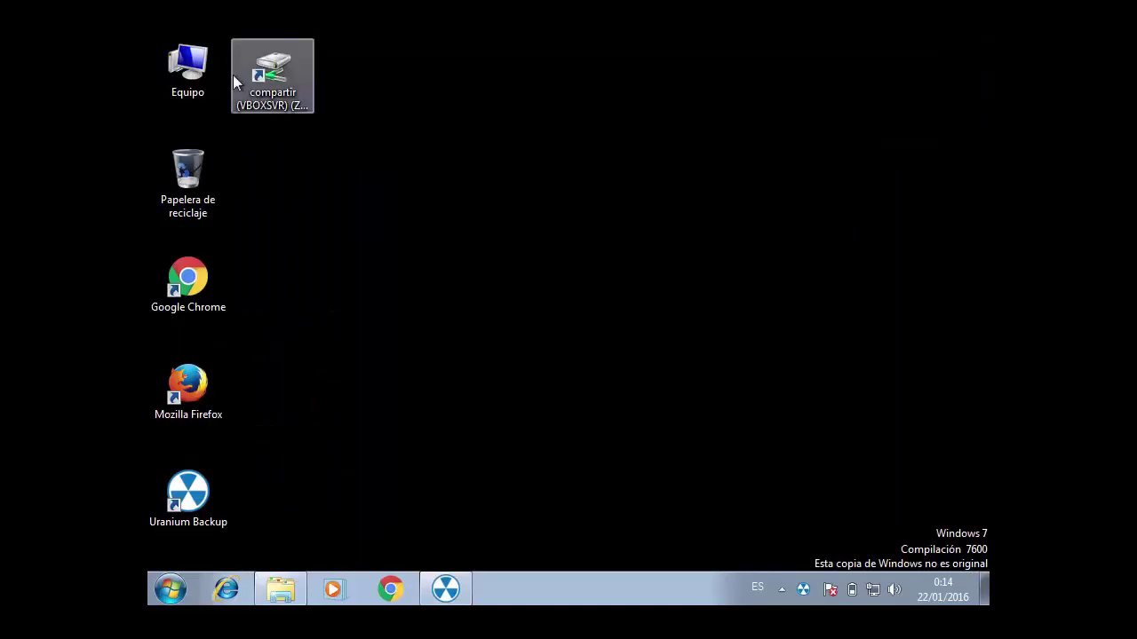
double_click(187, 69)
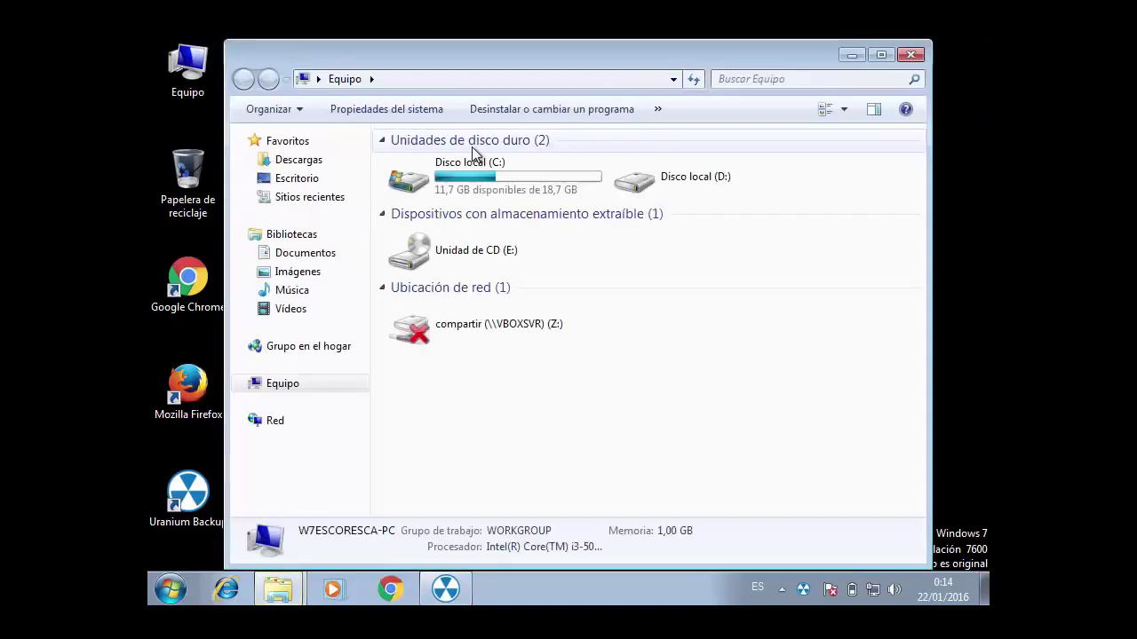
click(694, 188)
double_click(693, 186)
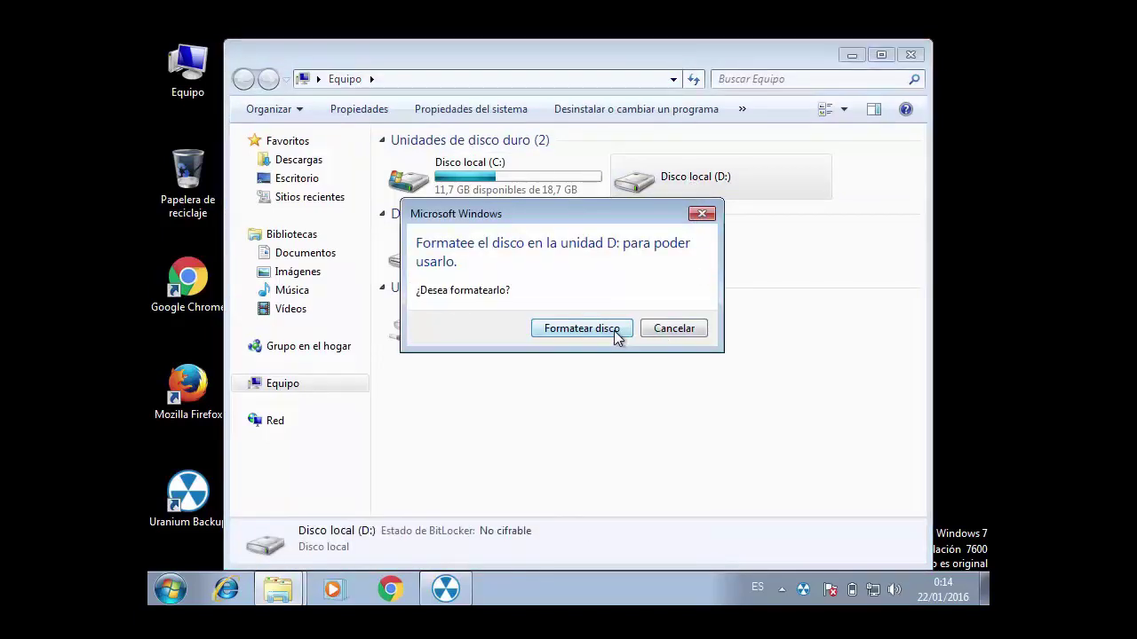
click(582, 329)
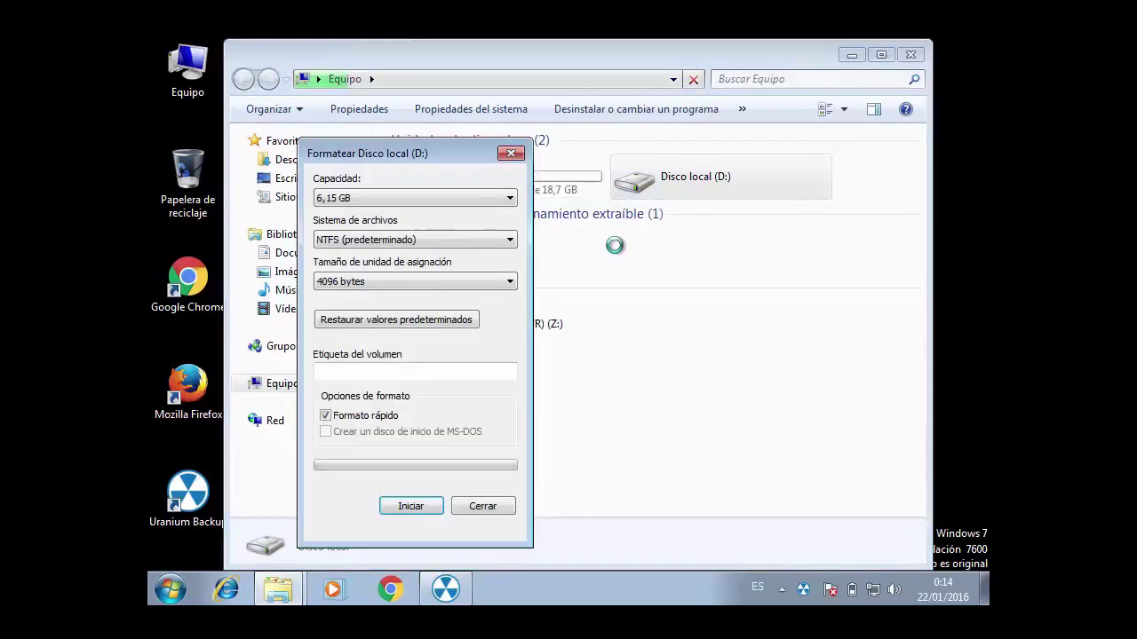
click(455, 198)
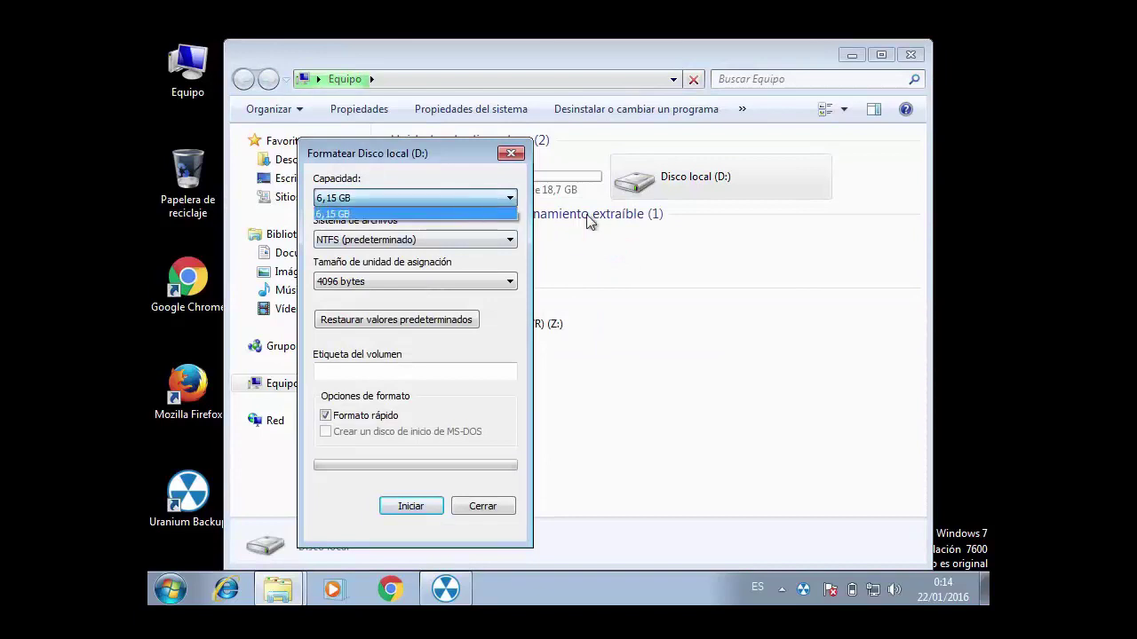
click(503, 158)
click(510, 154)
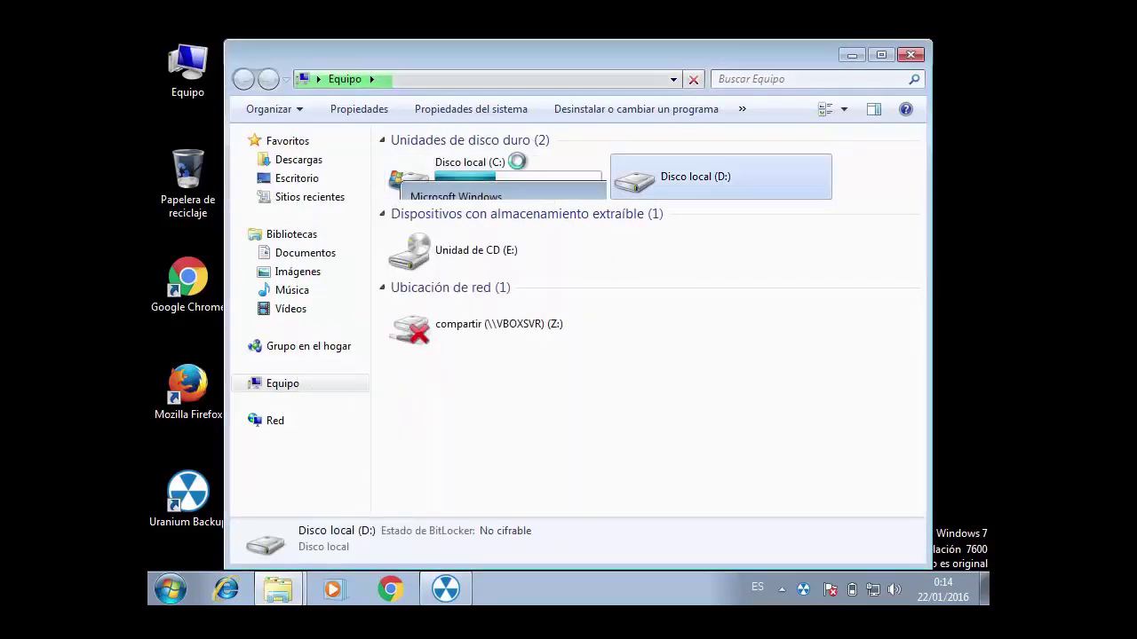
click(679, 347)
double_click(489, 194)
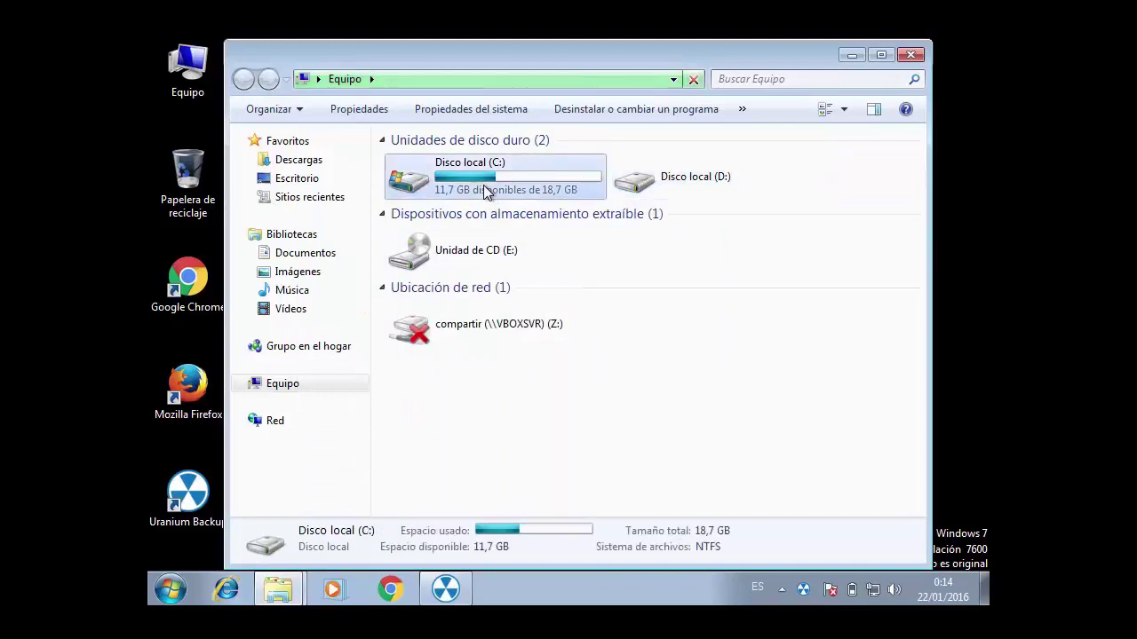
right_click(443, 272)
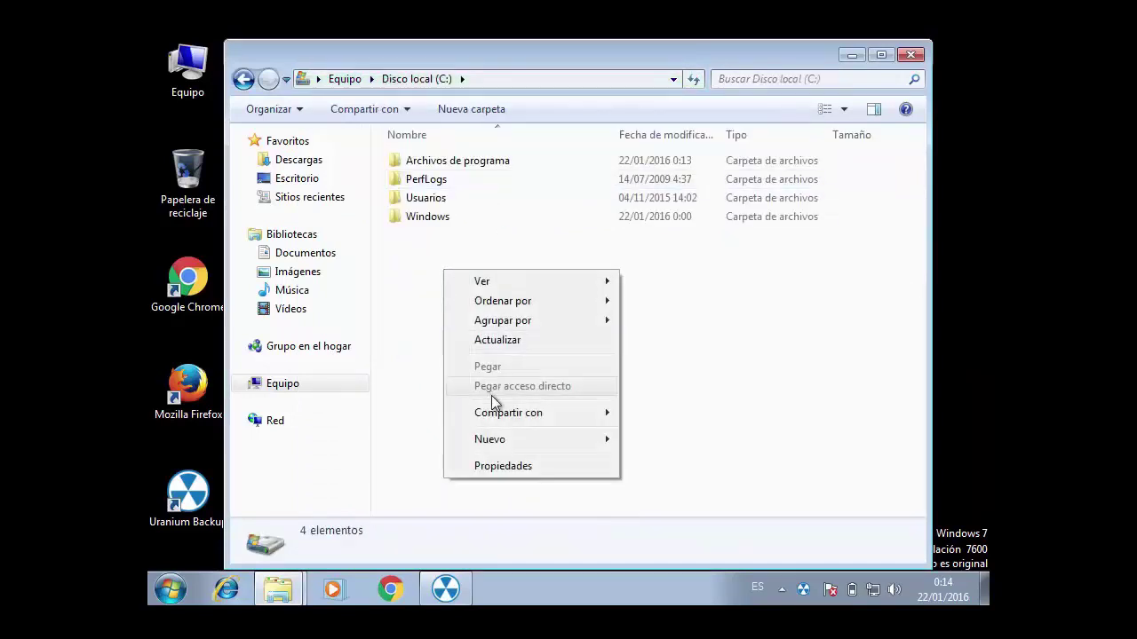
Step: Create a folder named "archivos importantes" in the Documentos library
mouse_move(500, 435)
click(335, 256)
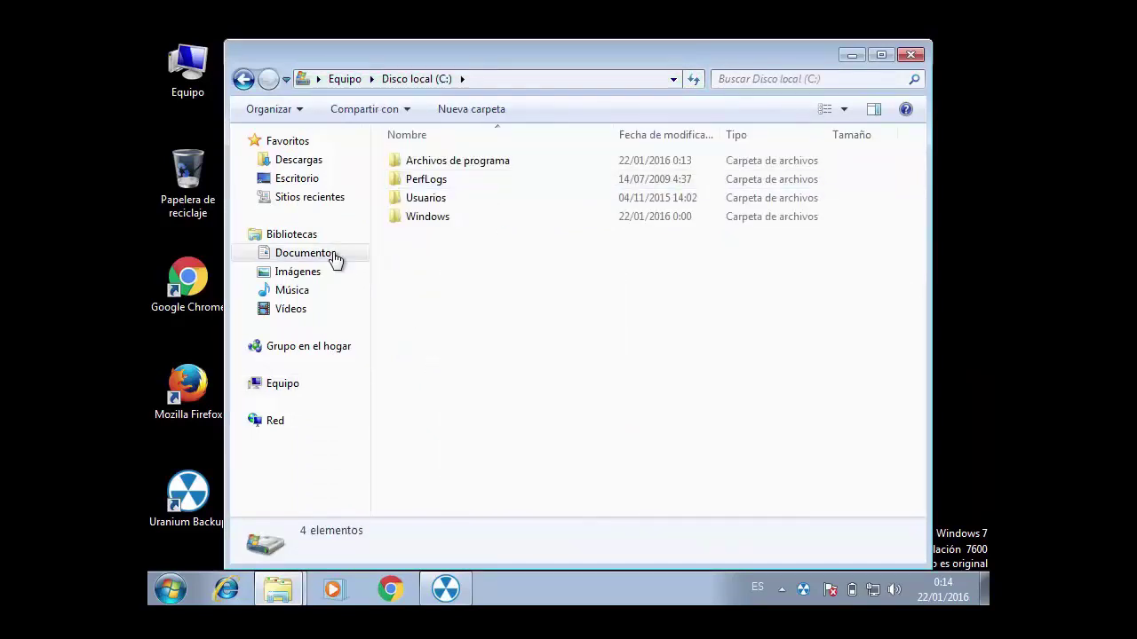
right_click(487, 333)
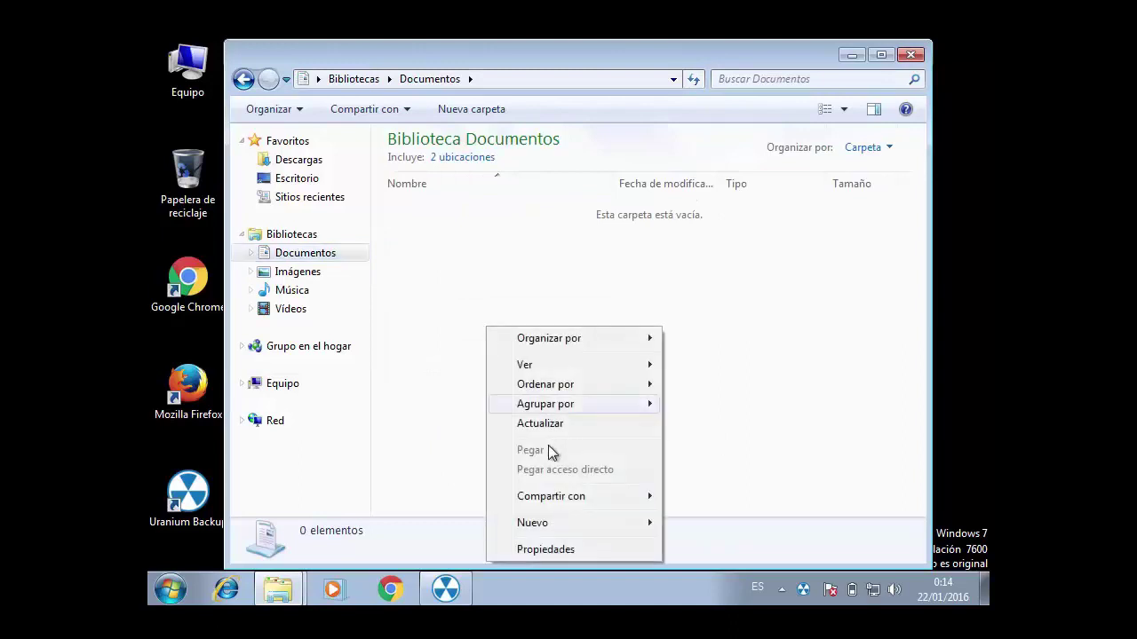
mouse_move(557, 523)
click(681, 359)
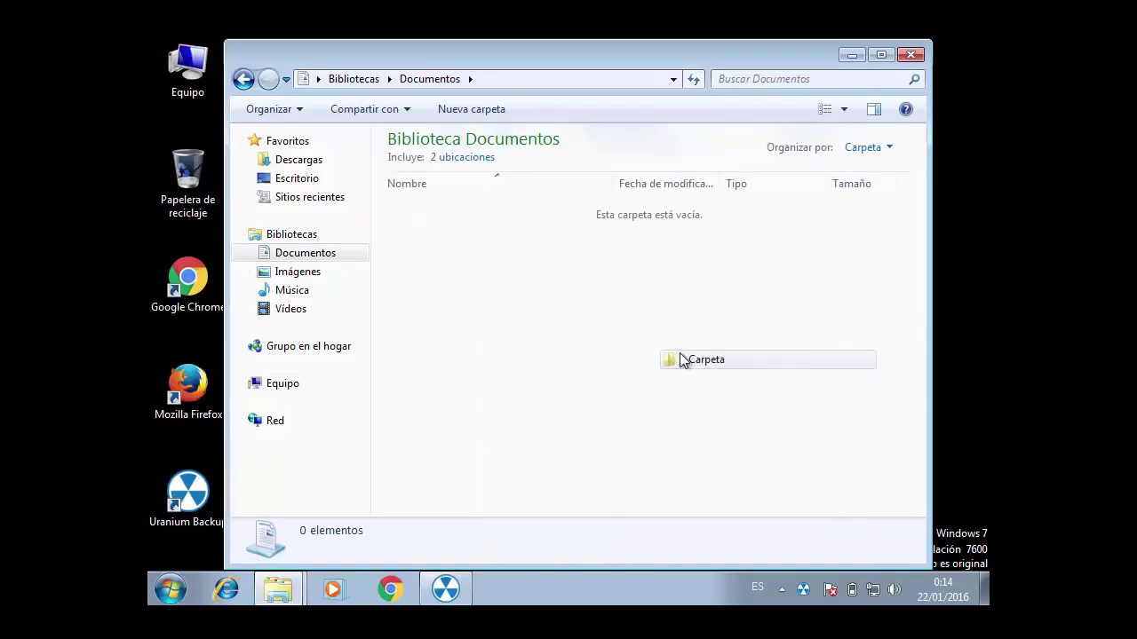
text(copia)
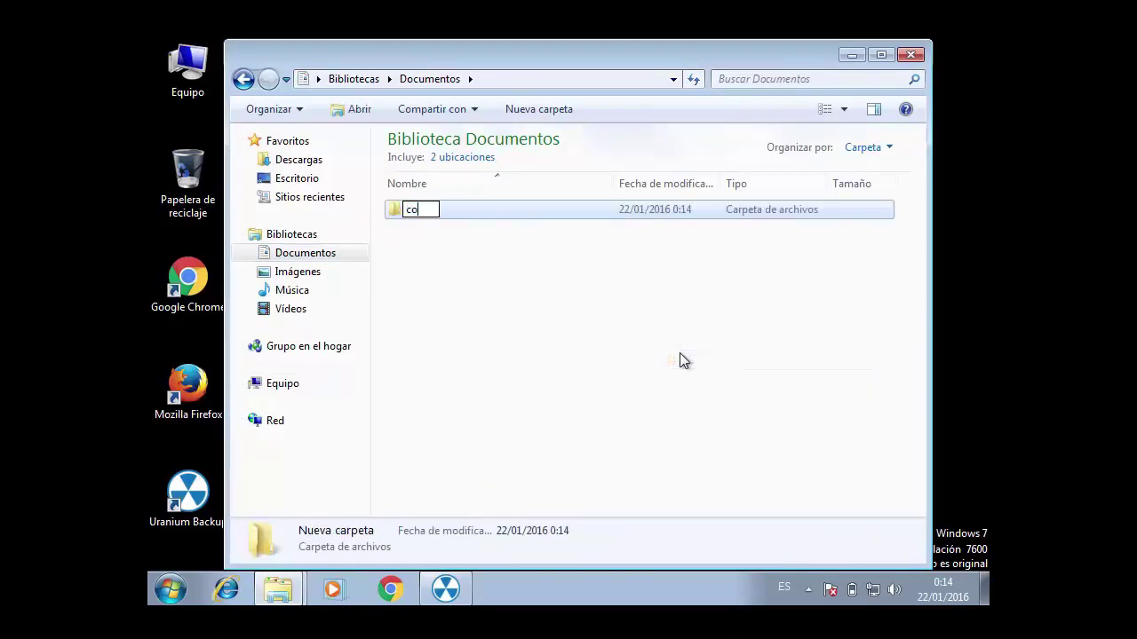
key(BackSpace)
key(BackSpace)
key(BackSpace)
key(BackSpace)
key(BackSpace)
text(archivos impo)
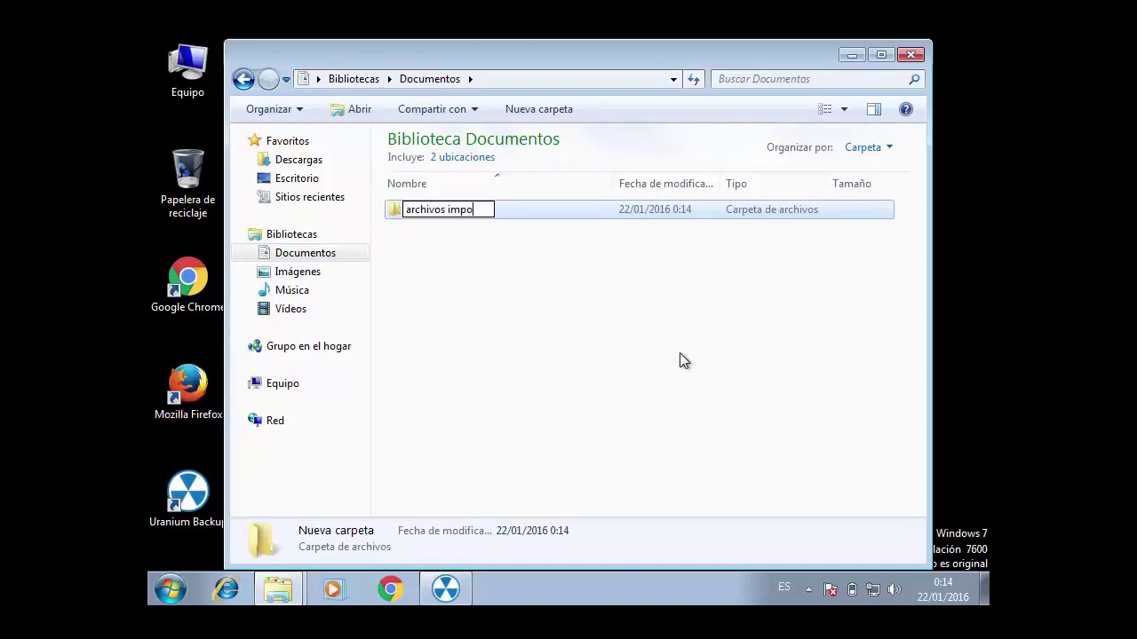
text(rtantes)
click(686, 329)
Step: Open the archivos importantes folder and create a text document named "fdsdfds" in it
double_click(627, 220)
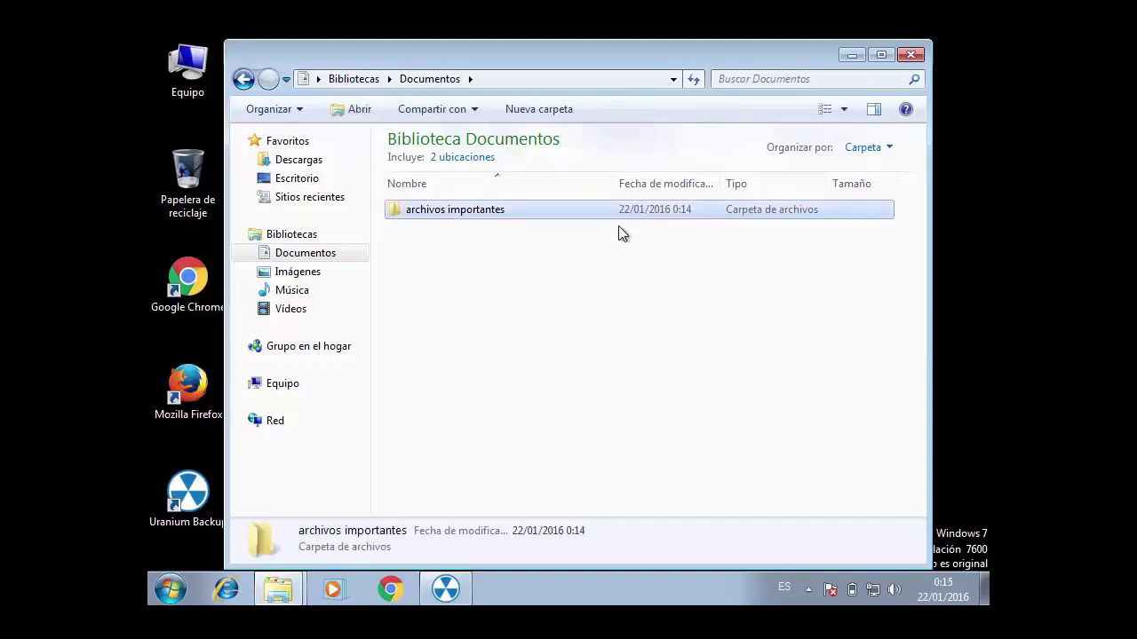
right_click(574, 245)
mouse_move(662, 459)
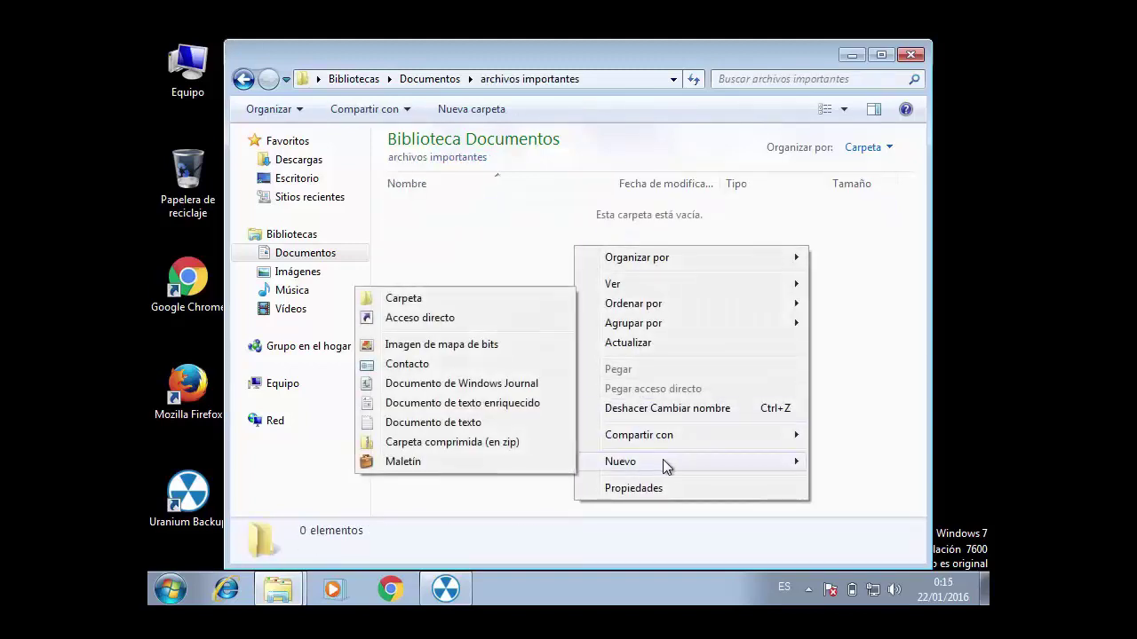
click(534, 417)
text(fdsdfds)
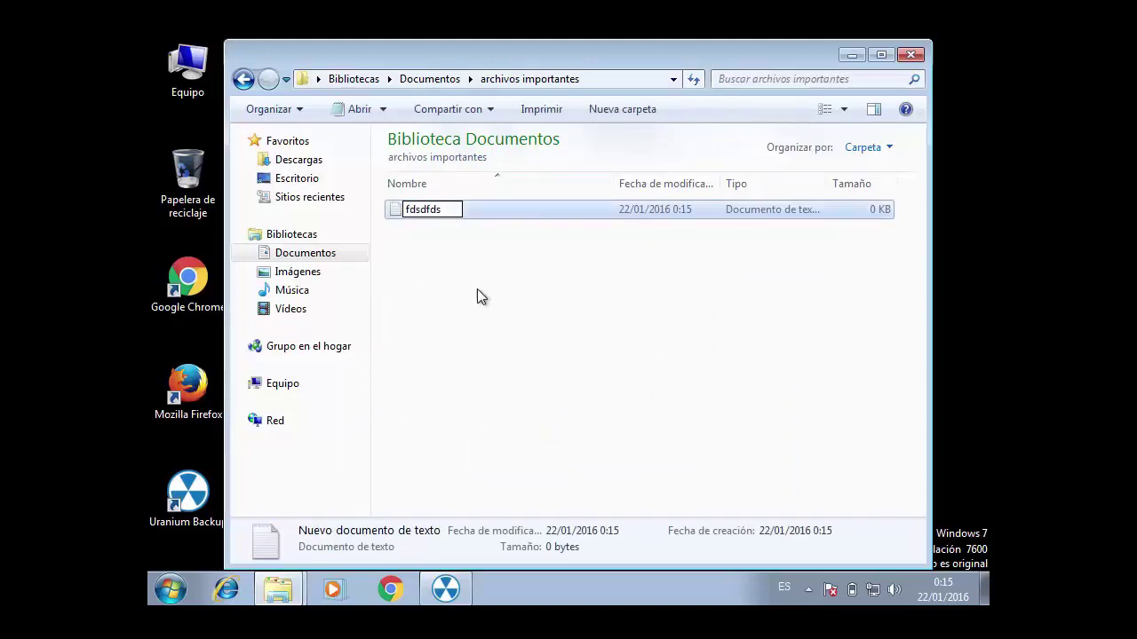
Step: Create a second text document named "dfdsd" in the archivos importantes folder
right_click(477, 286)
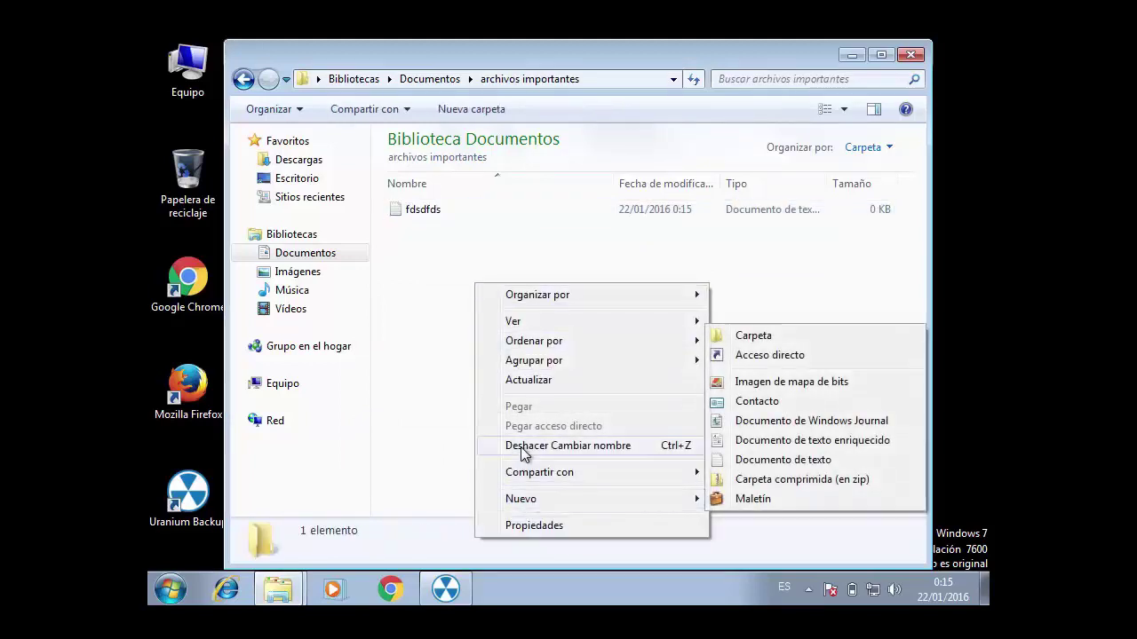
mouse_move(639, 502)
click(799, 459)
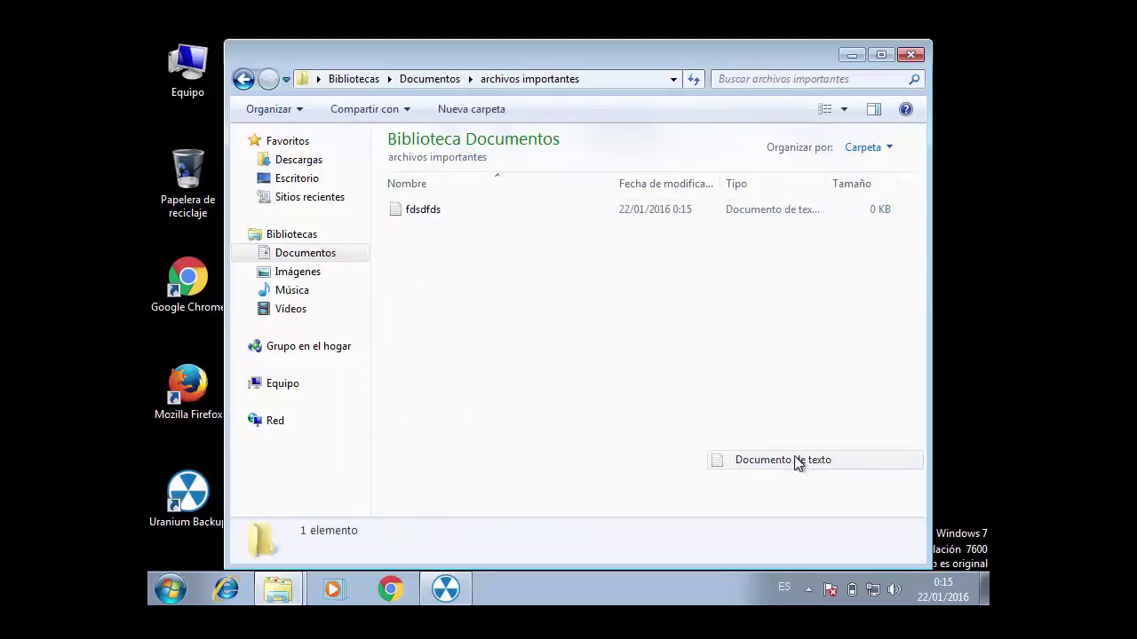
text(dfdsd)
key(Return)
Step: Create a third text document named "ddvdsv" in the archivos importantes folder
right_click(466, 323)
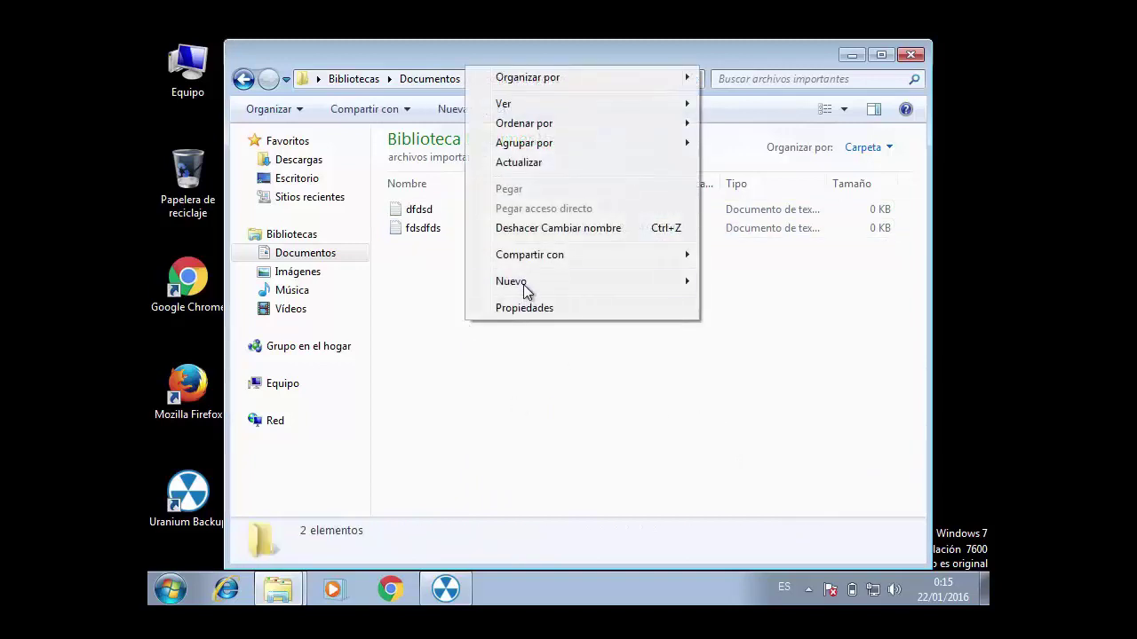
mouse_move(523, 285)
click(728, 413)
text(ddvdsv)
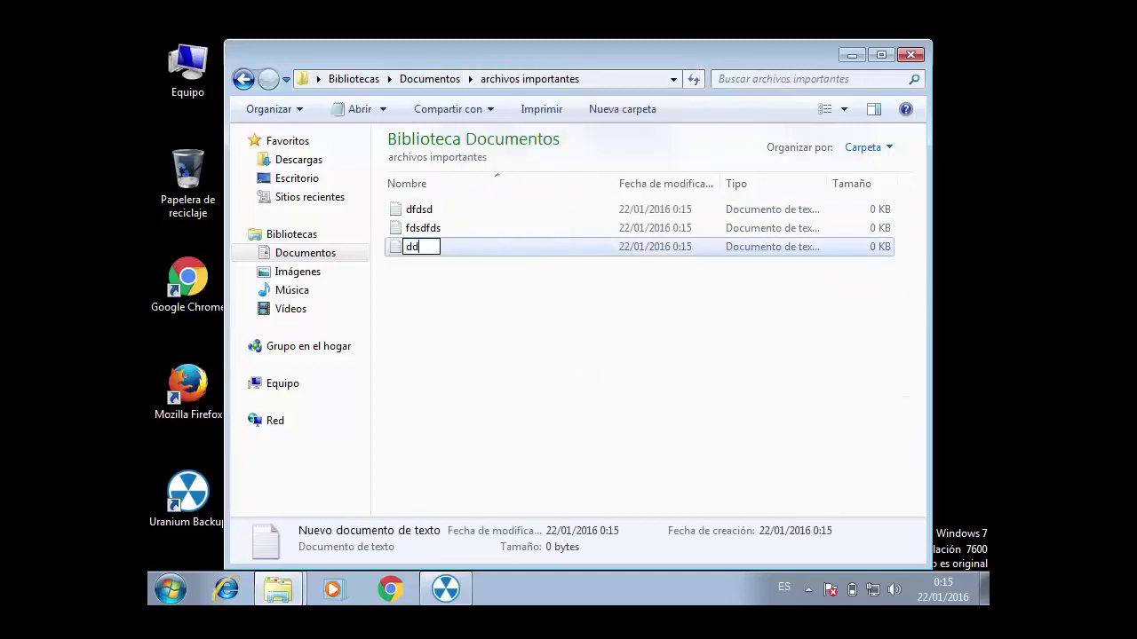
key(Return)
Step: Open the ddvdsv document, enter the text "dvdsxvdsvdscxvdsxdf", and close it with the changes saved
double_click(449, 215)
text(dvds)
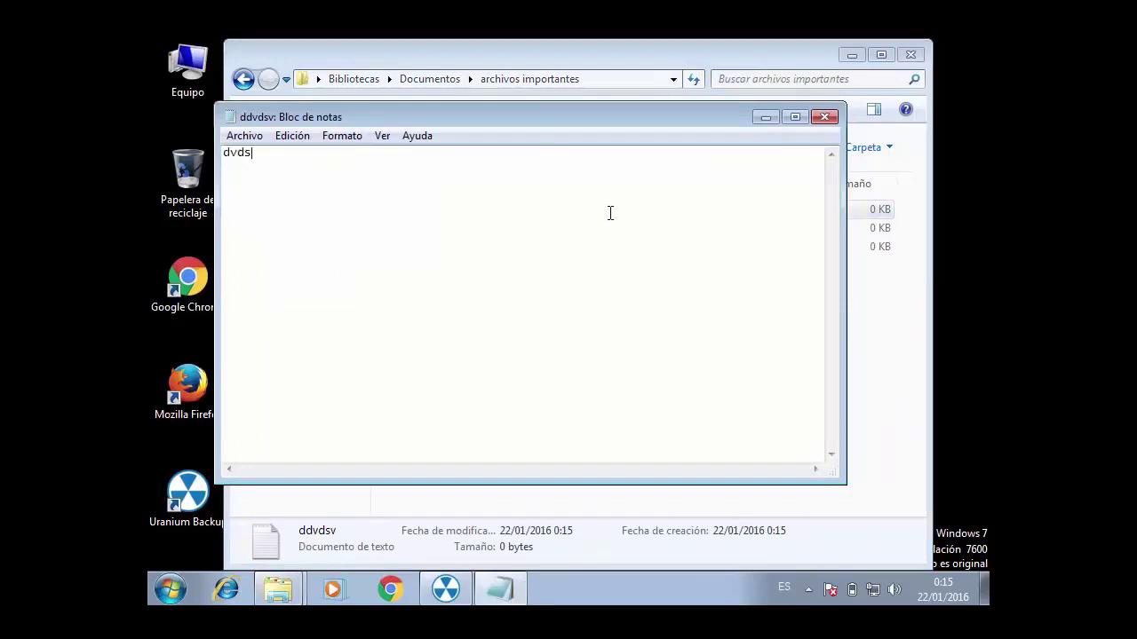
text(xvdsvdscxvdsxdf)
click(823, 118)
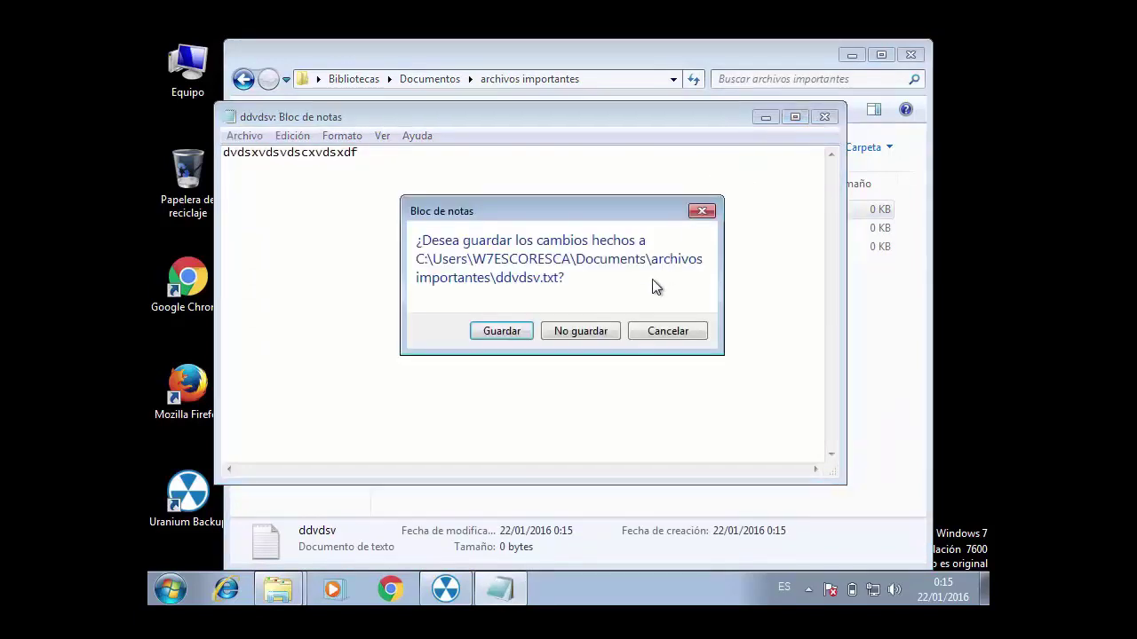
click(519, 330)
Step: Fill the dfdsd document with the line "sdx dsfvdfv" and several short filler lines, and close it with the changes saved
double_click(477, 231)
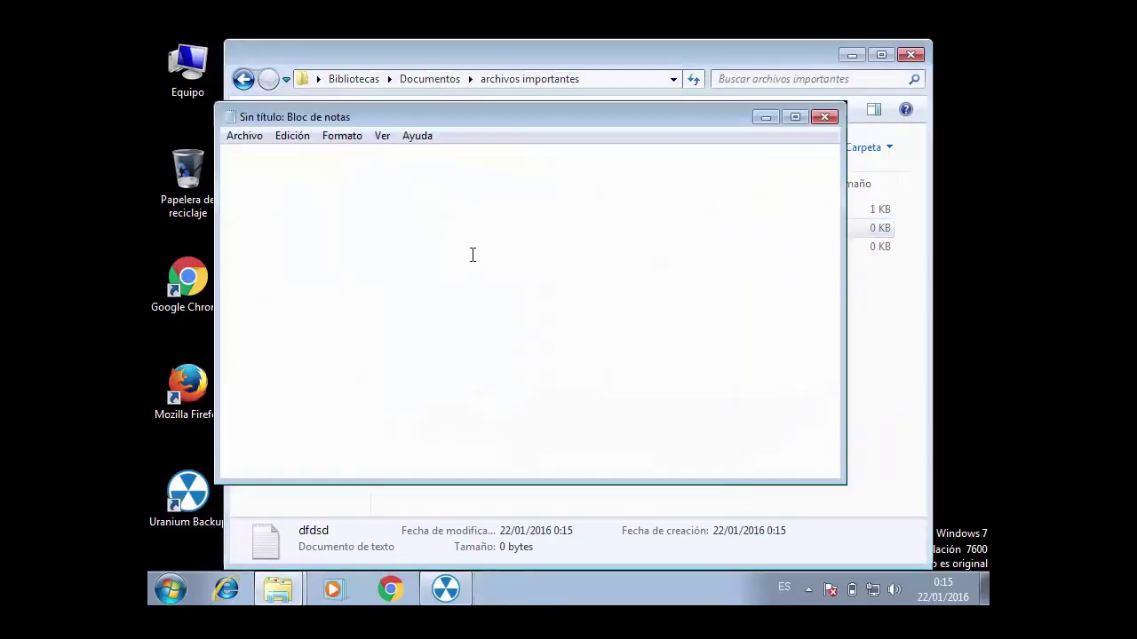
text(sdx dsfvdfv)
key(Return)
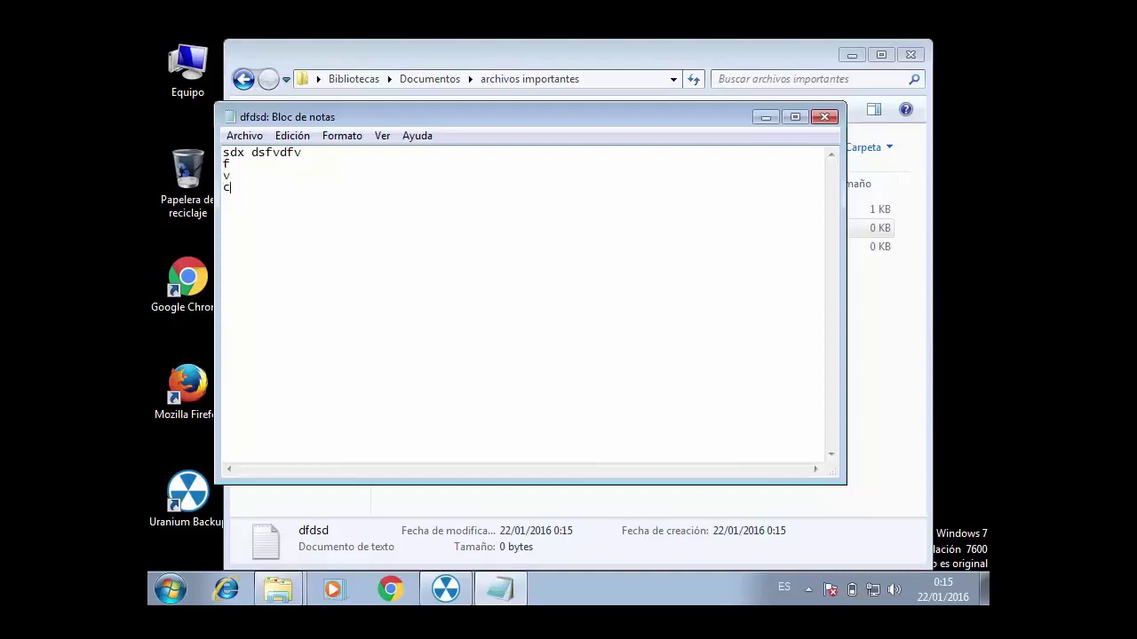
text(dfv r dfc vr cfv re cxgv rxct g)
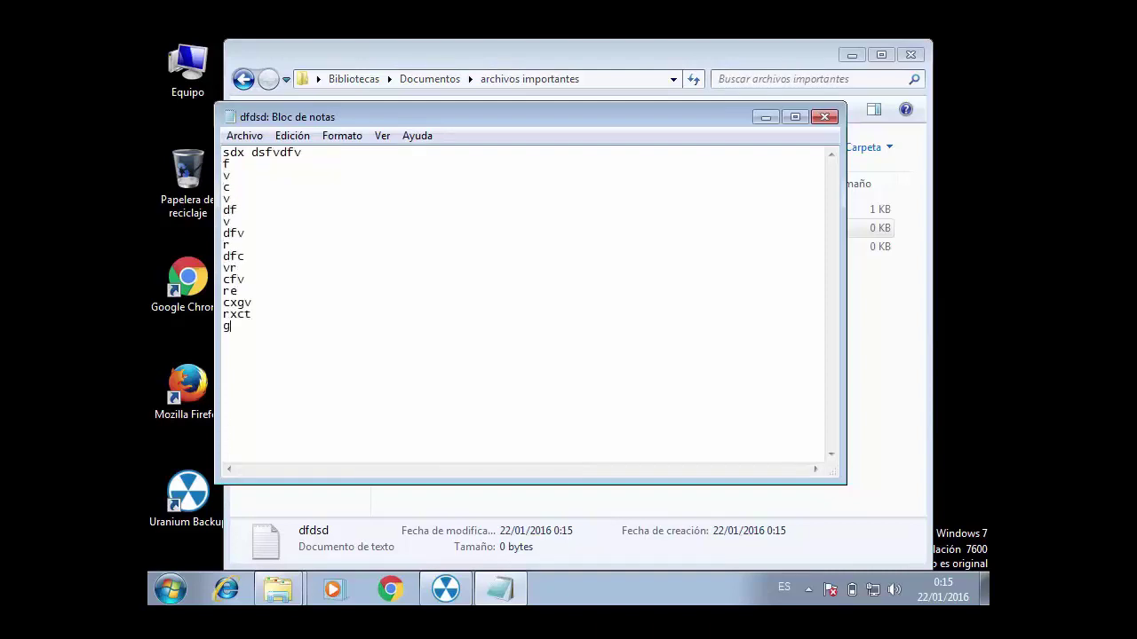
click(820, 117)
click(524, 330)
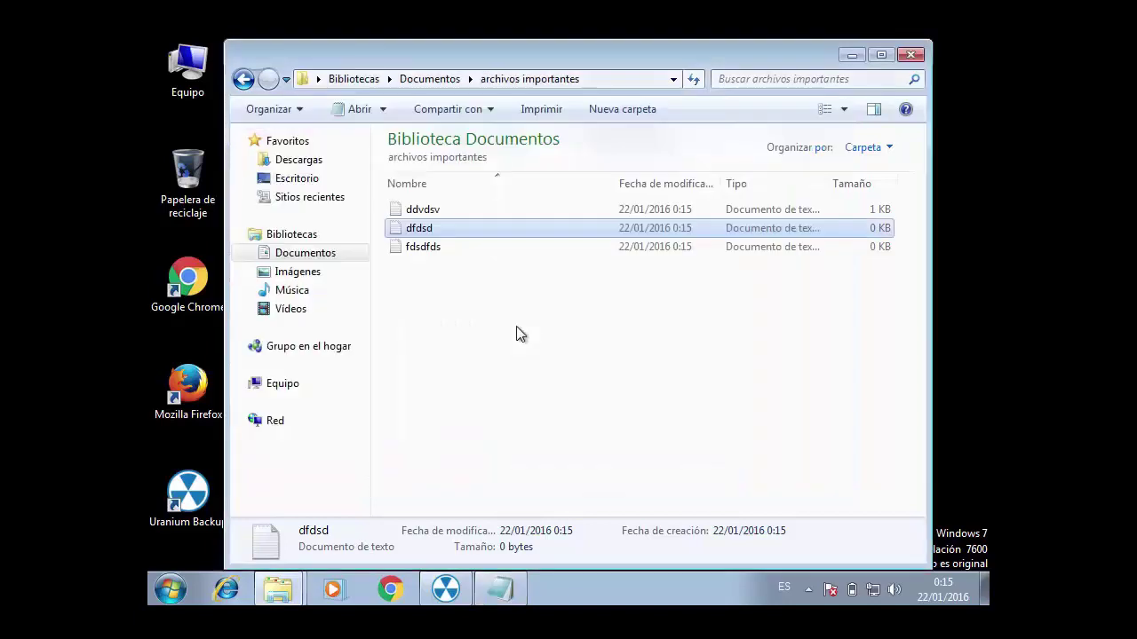
Step: Fill the fdsdfds document with the line "fewcsdfdewrf e" and many short filler lines, and close it with the changes saved
double_click(432, 251)
text(fewcsdfdewrf e)
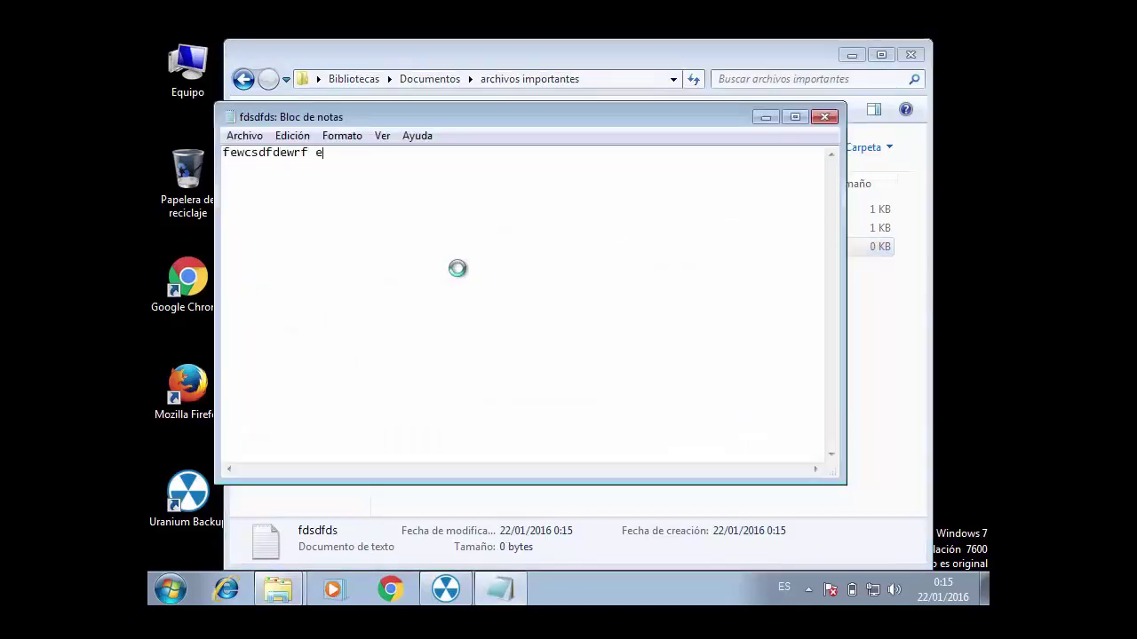
text( rf c4sdrf 4ed rd ce drf 43w)
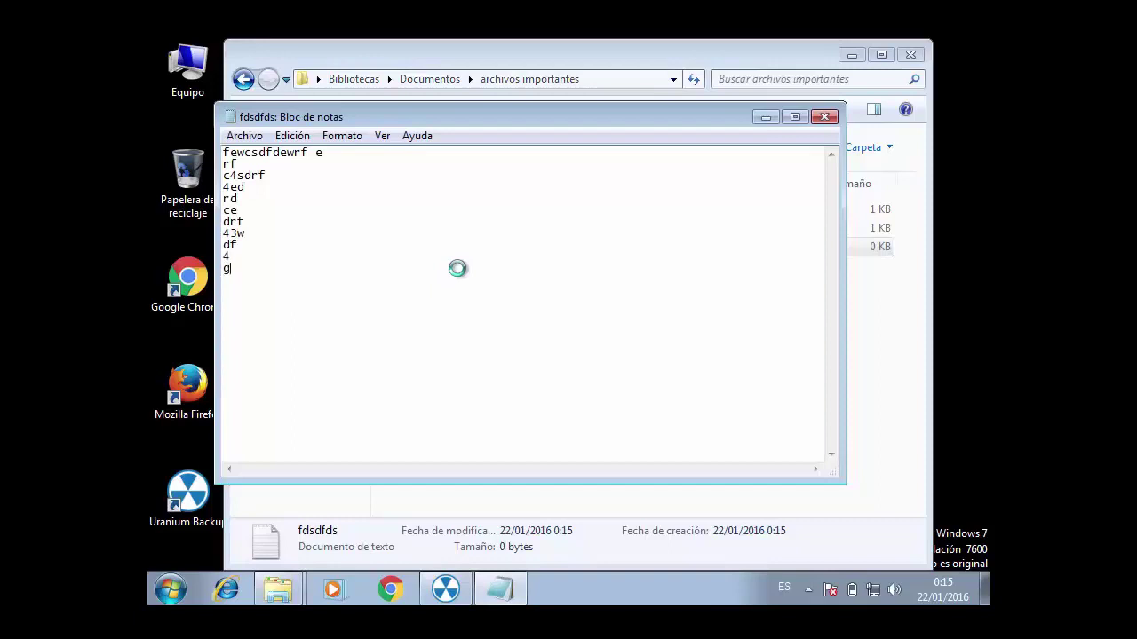
text( df 4 g t g 5ertgv5eyg c6 t g54 ertv 5 c g54)
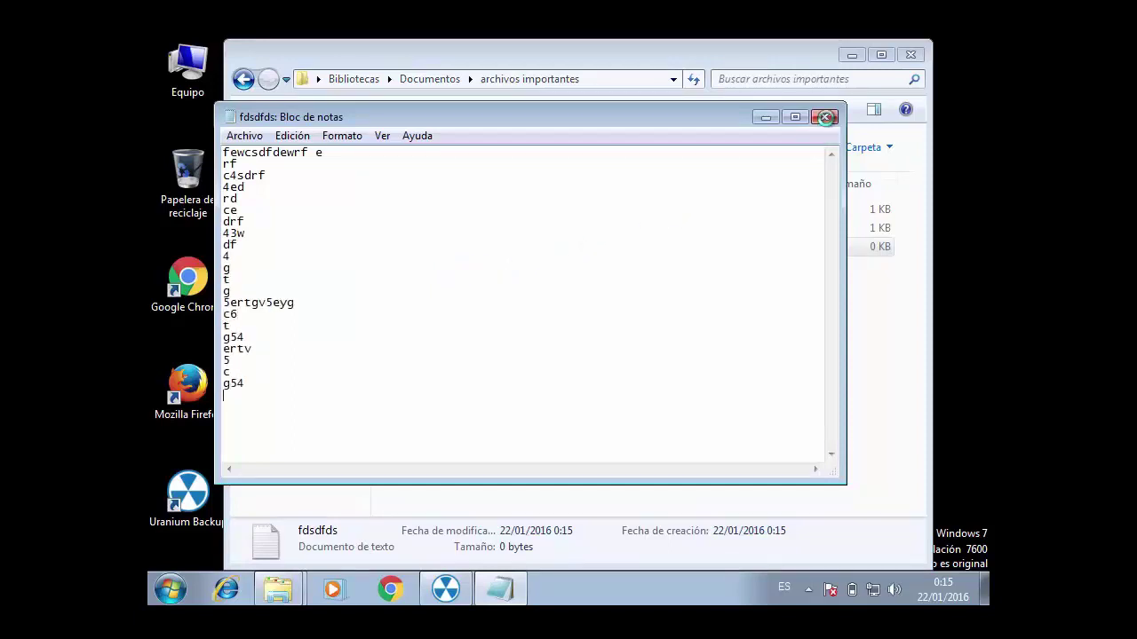
click(824, 117)
click(502, 331)
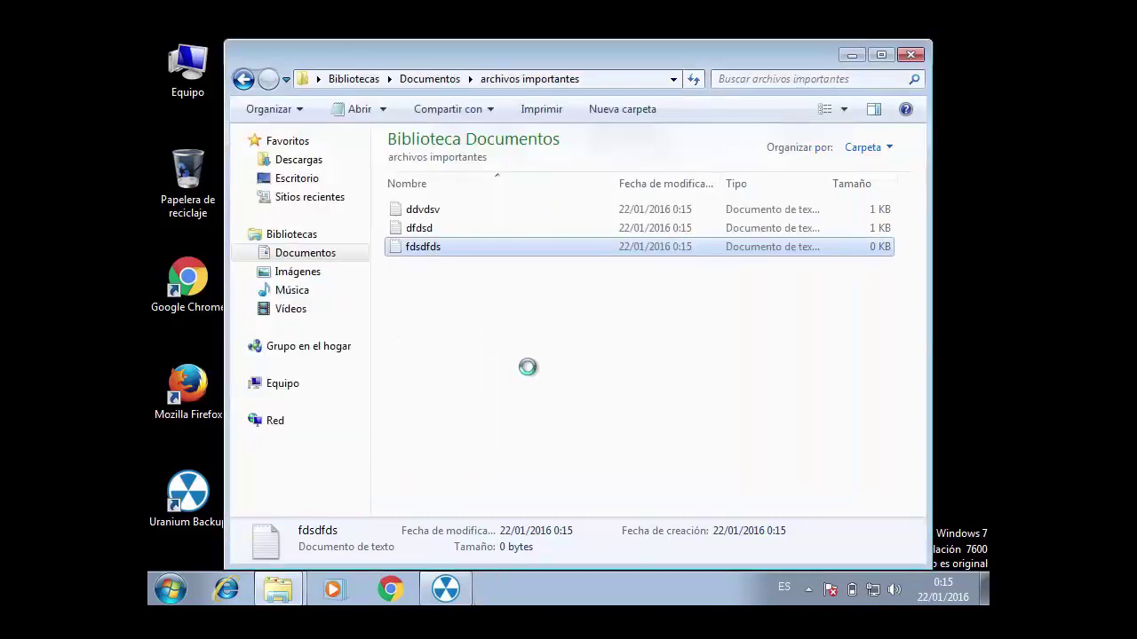
Step: Close the archivos importantes window, show the Documentos library in the other Explorer window, and minimize that window
drag(602, 54, 555, 55)
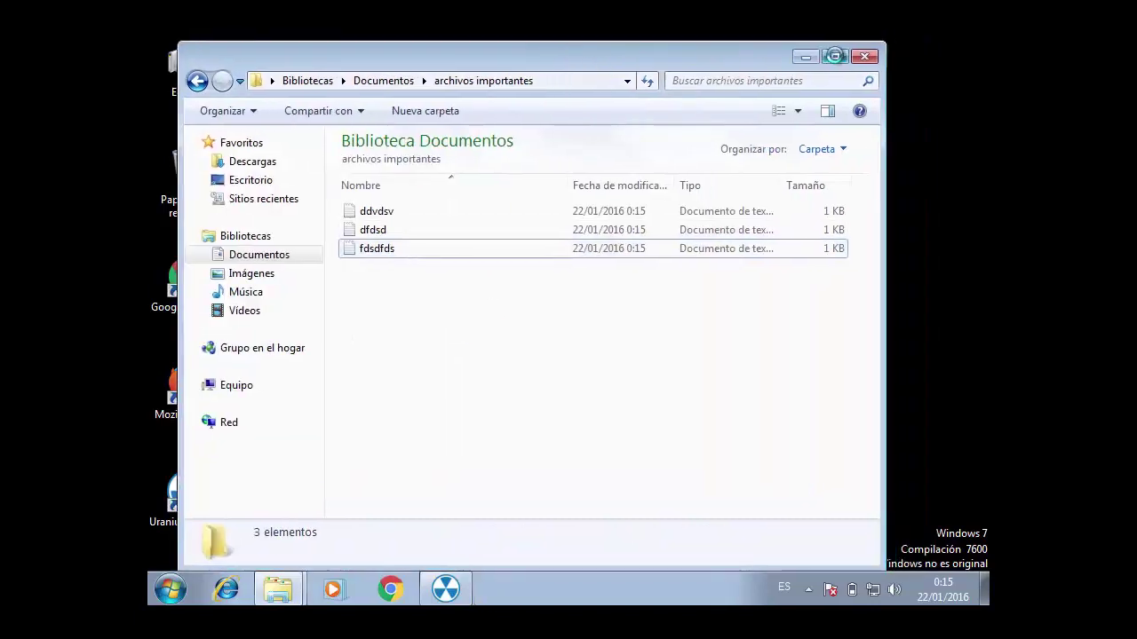
click(857, 55)
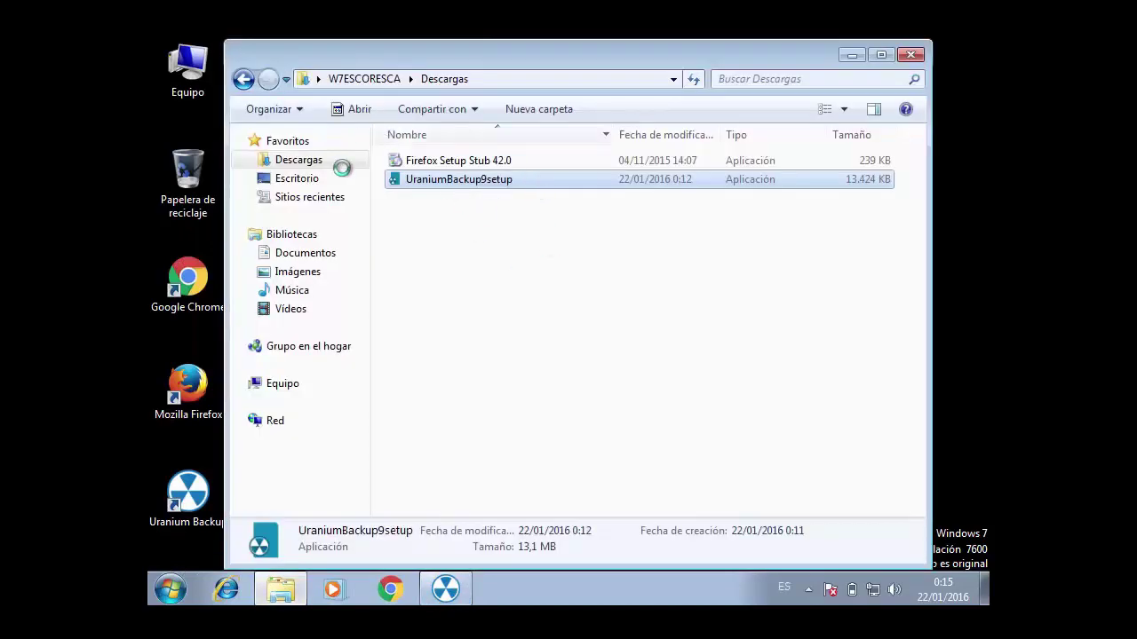
click(312, 248)
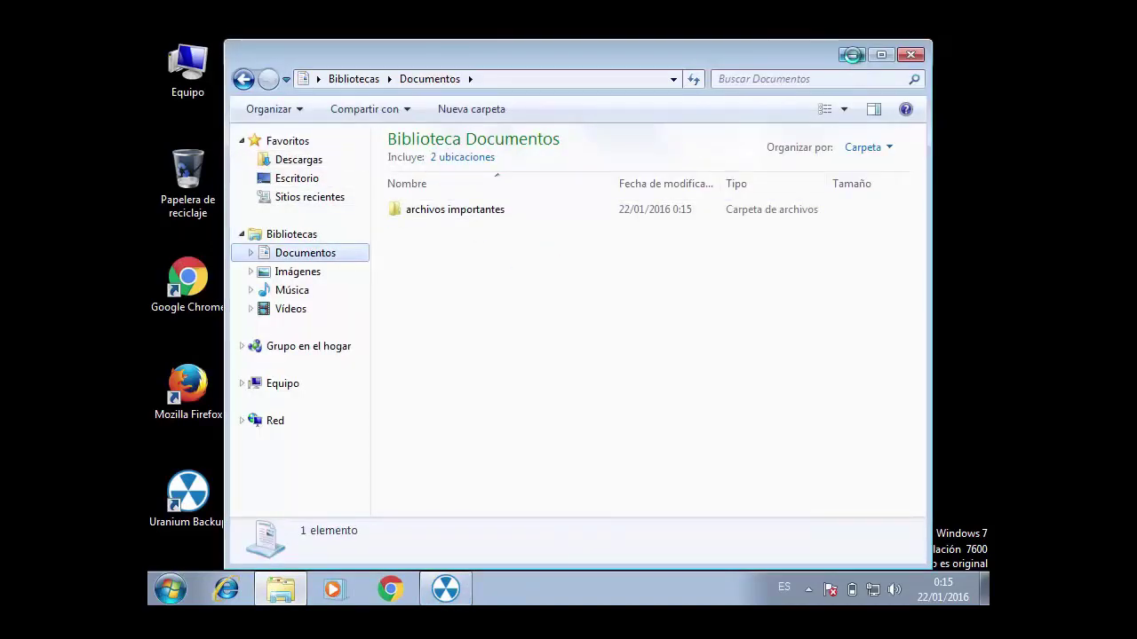
click(852, 55)
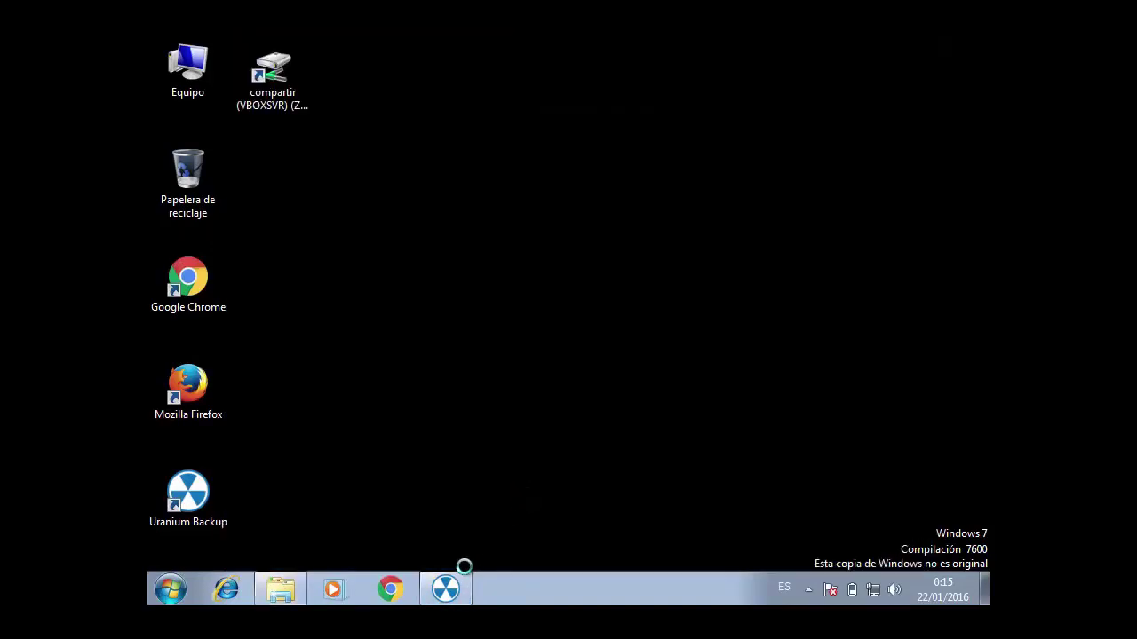
Step: Create a folder named "Uranium" on the desktop
right_click(323, 182)
mouse_move(395, 331)
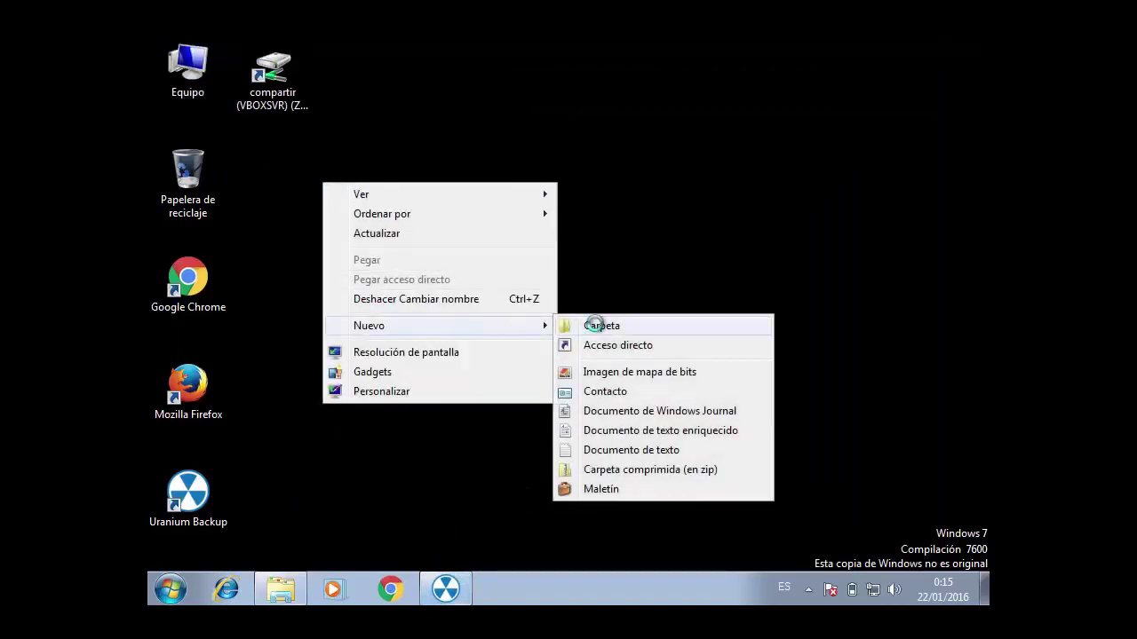
click(592, 326)
text(Ur)
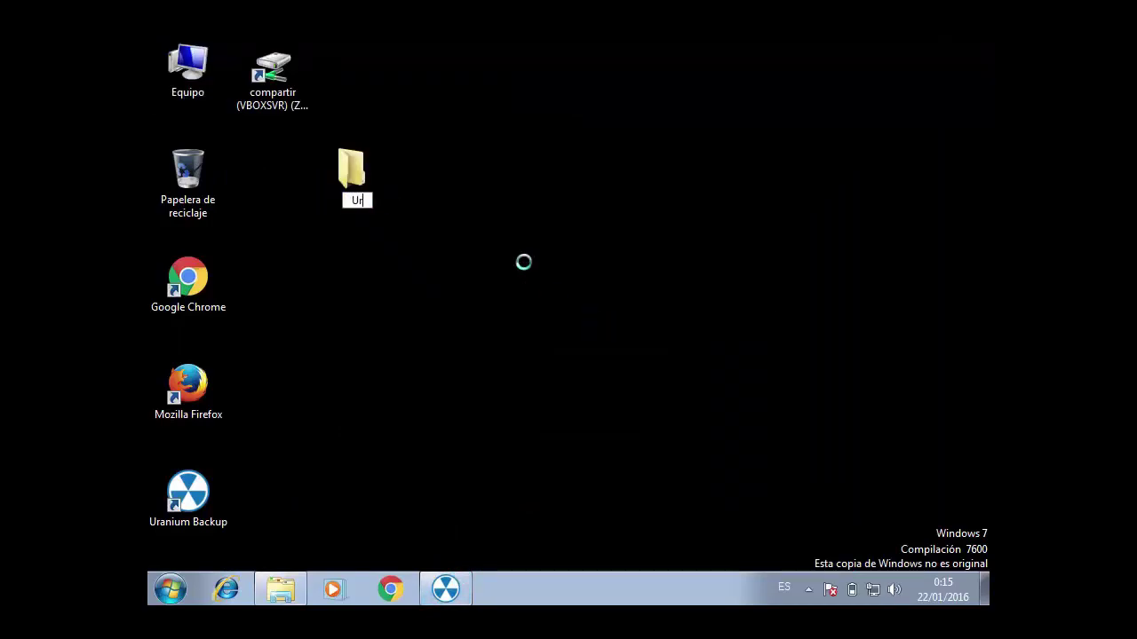
text(anium)
key(Return)
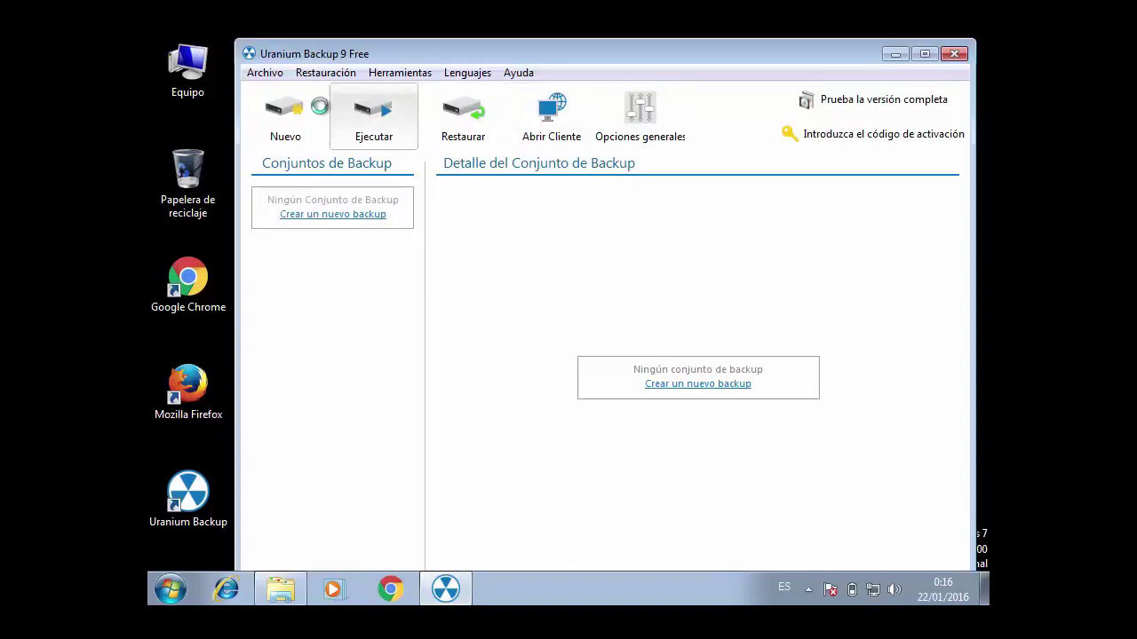
Step: Create a backup set in Uranium Backup with "Copia de archivos importantes" as both its name and description
click(284, 111)
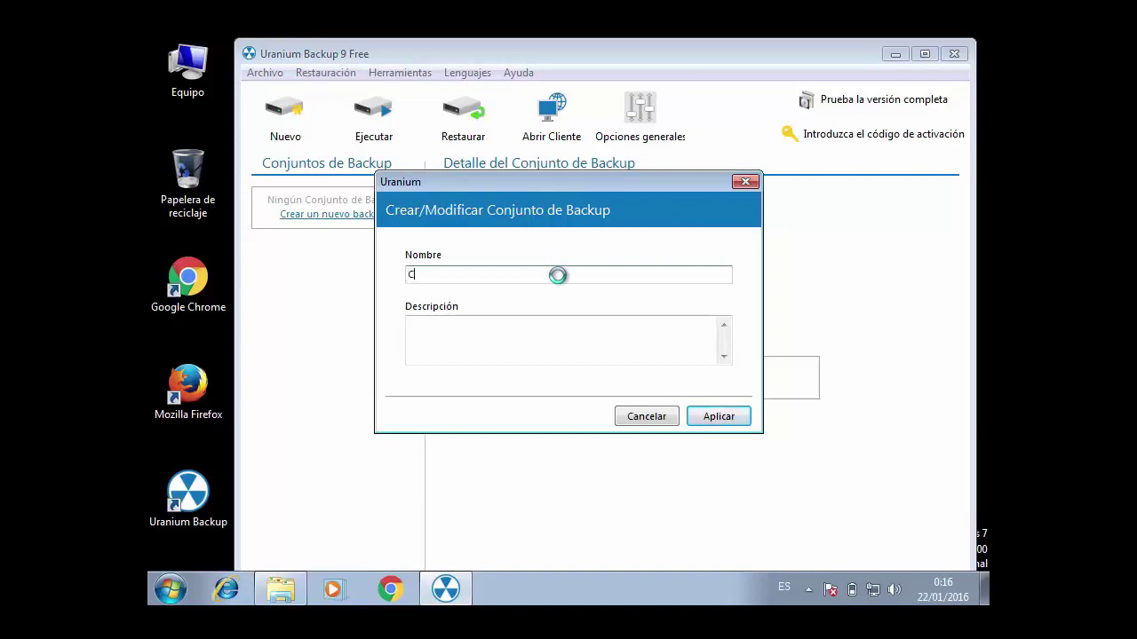
text(ia de archivos import)
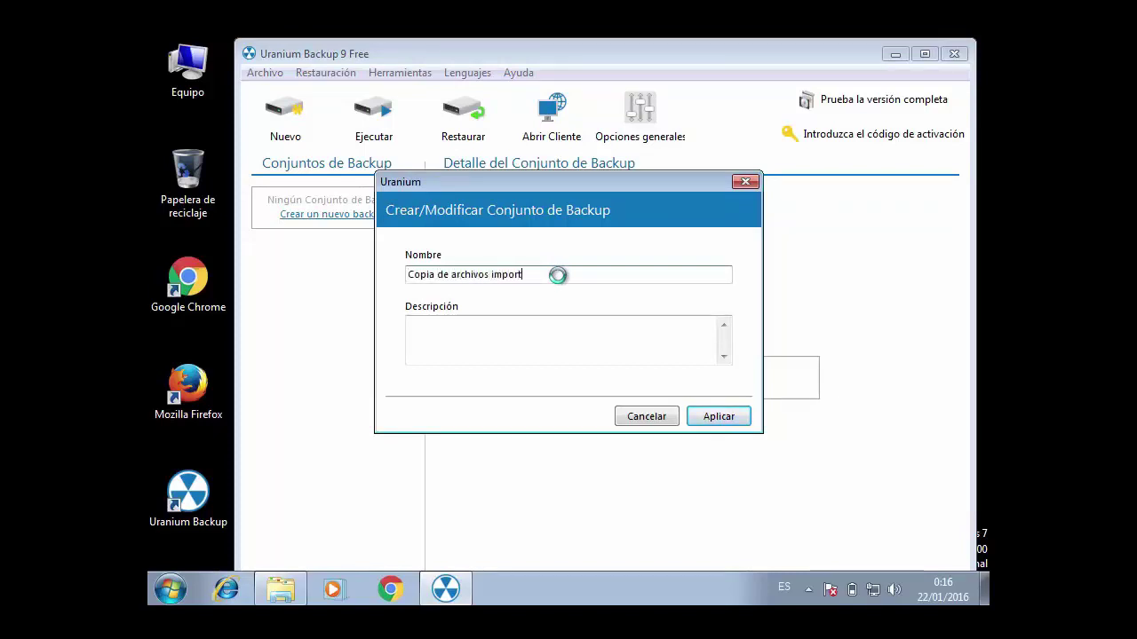
text(ante)
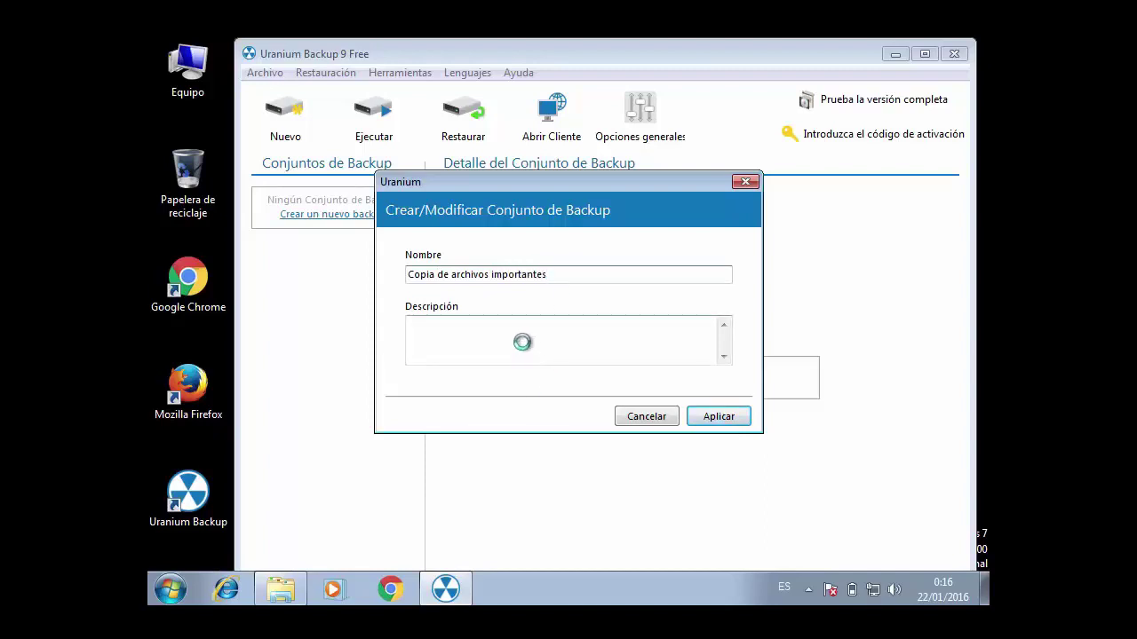
text(s)
drag(547, 274, 385, 266)
key(ctrl+c)
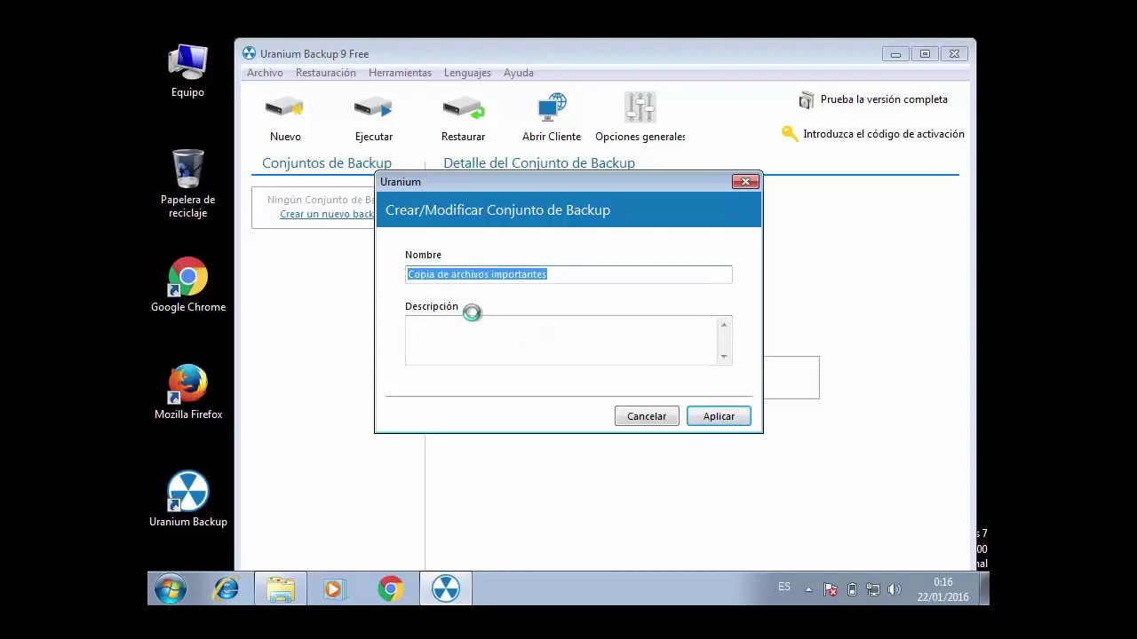
click(472, 320)
key(ctrl+v)
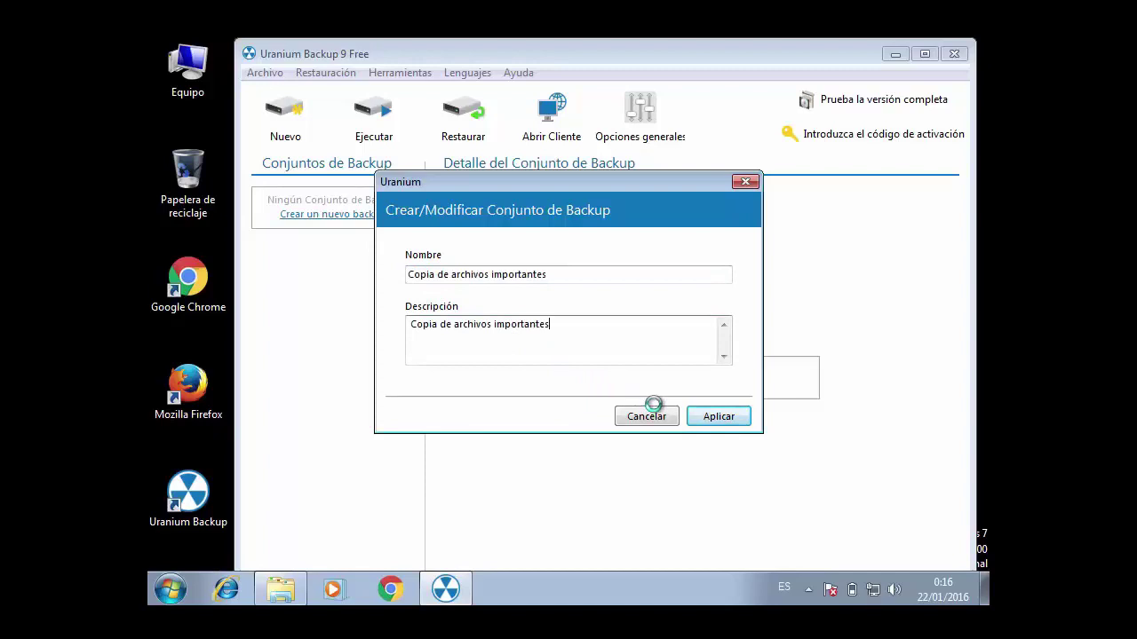
click(718, 417)
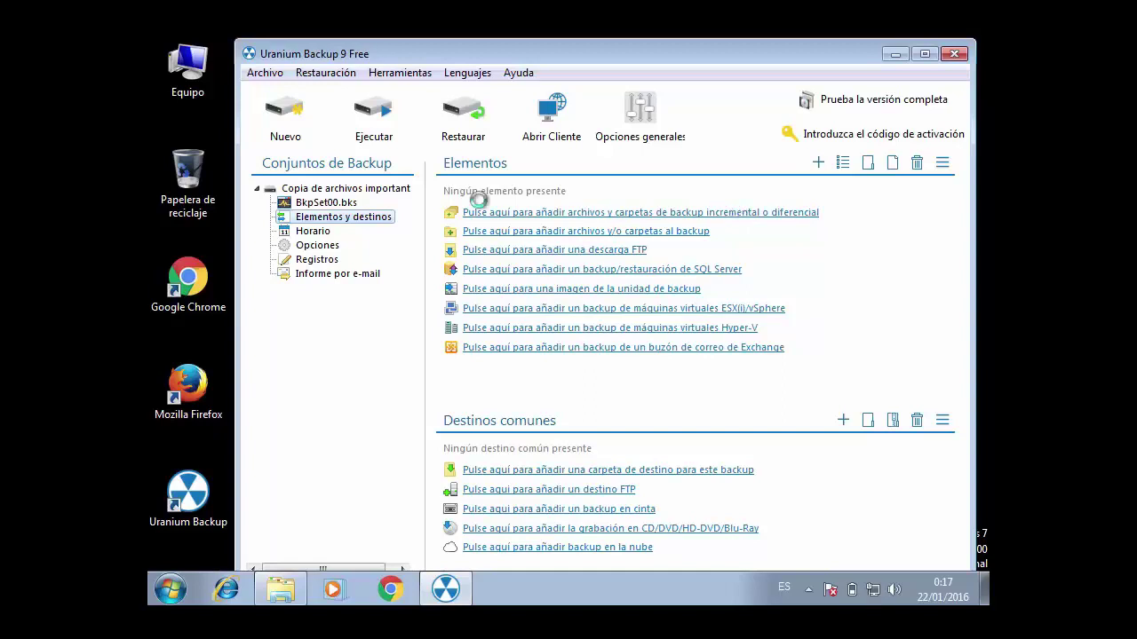
Step: Add the archivos importantes folder from the Documentos library to the backup set's elements
click(574, 231)
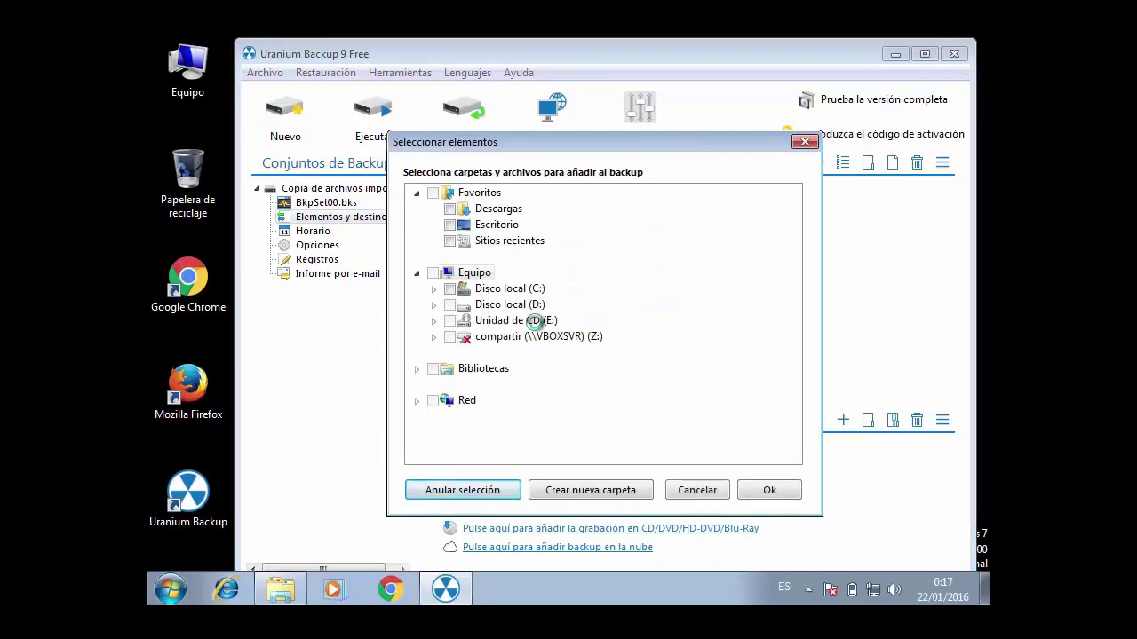
click(418, 191)
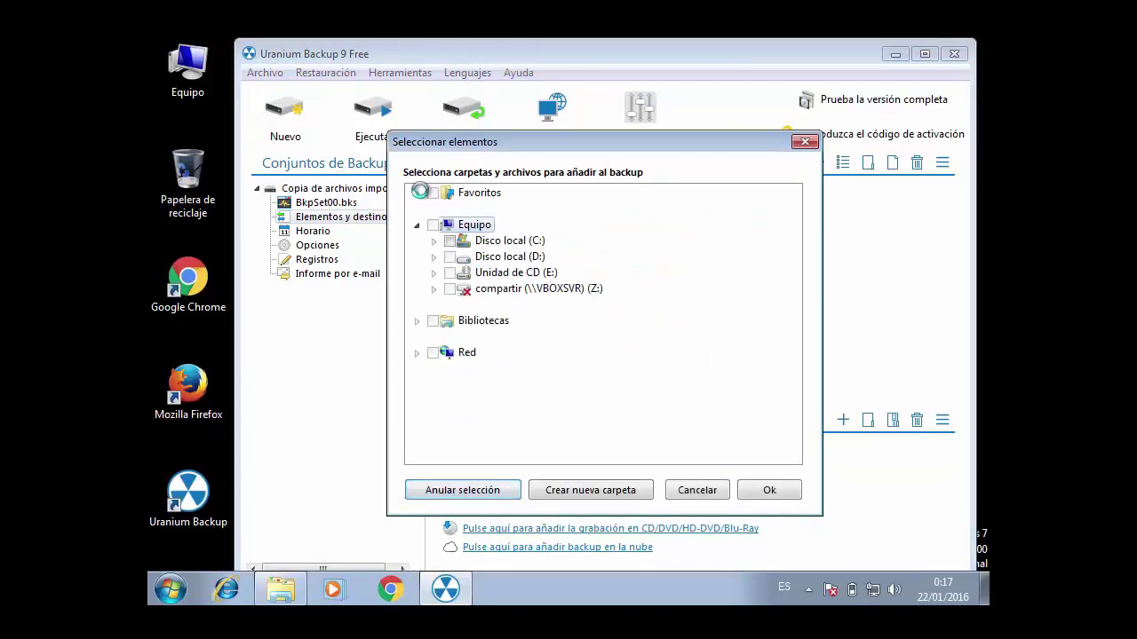
click(417, 192)
click(418, 368)
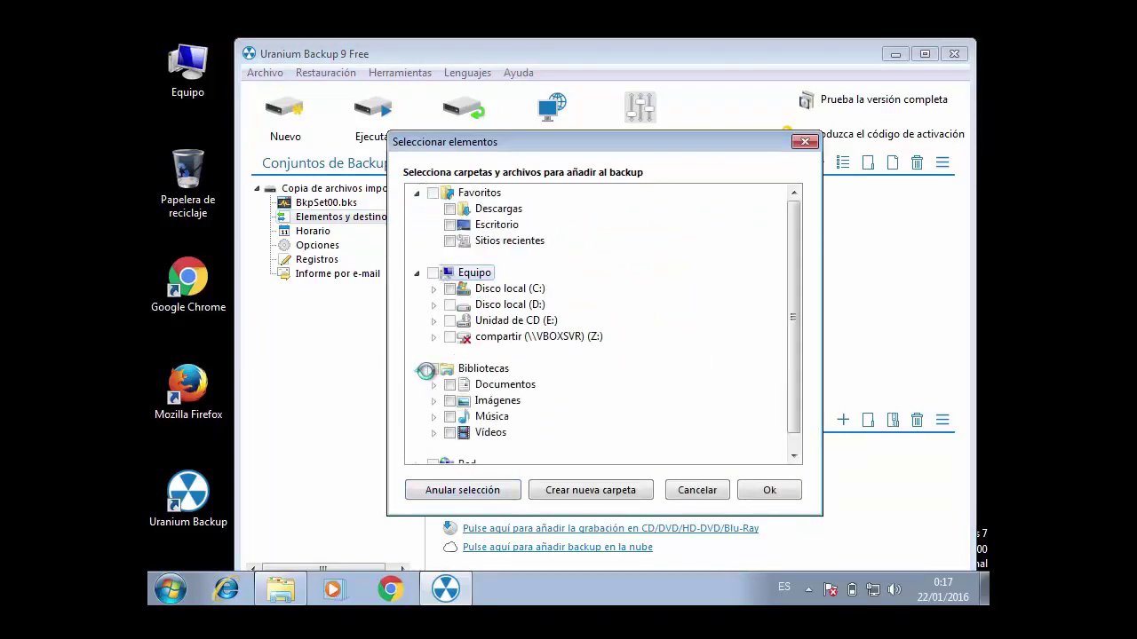
click(433, 385)
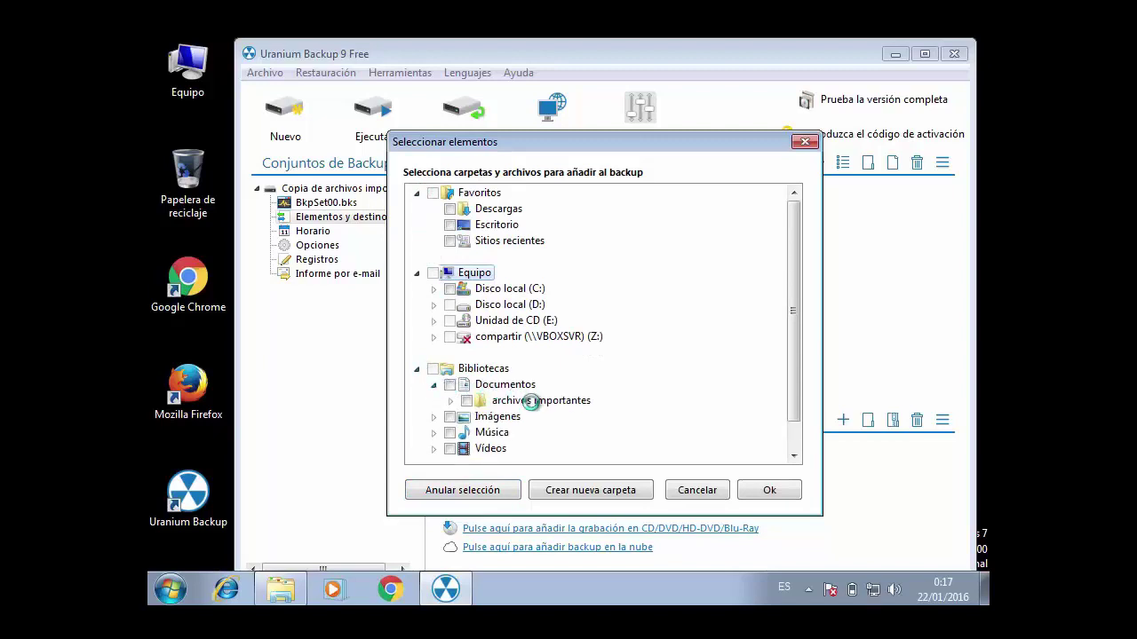
click(480, 400)
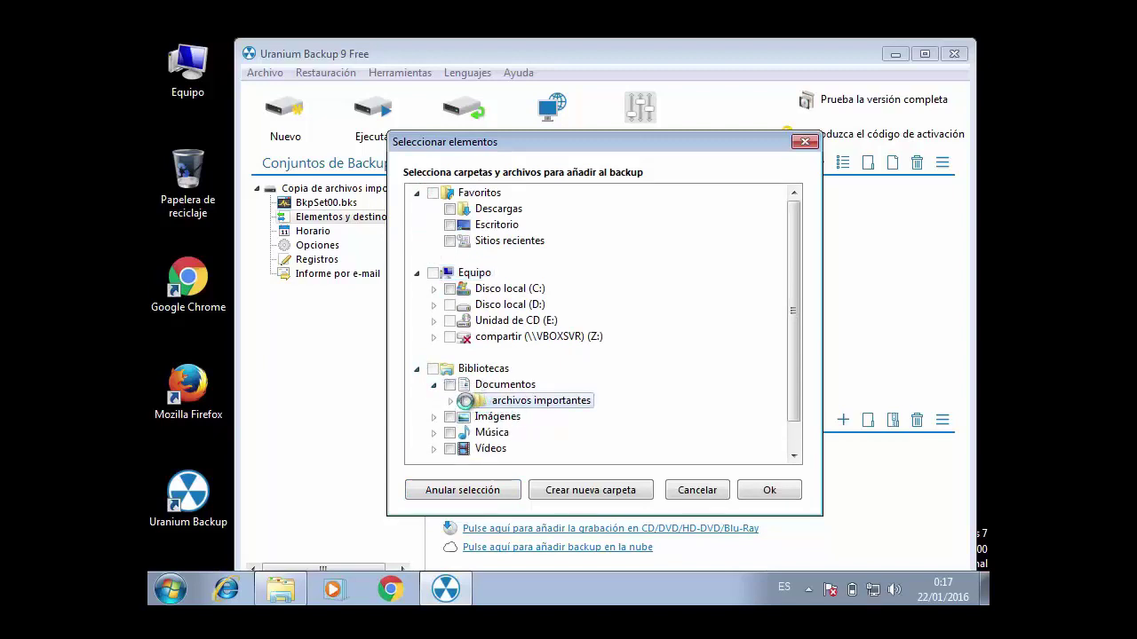
click(465, 401)
click(451, 401)
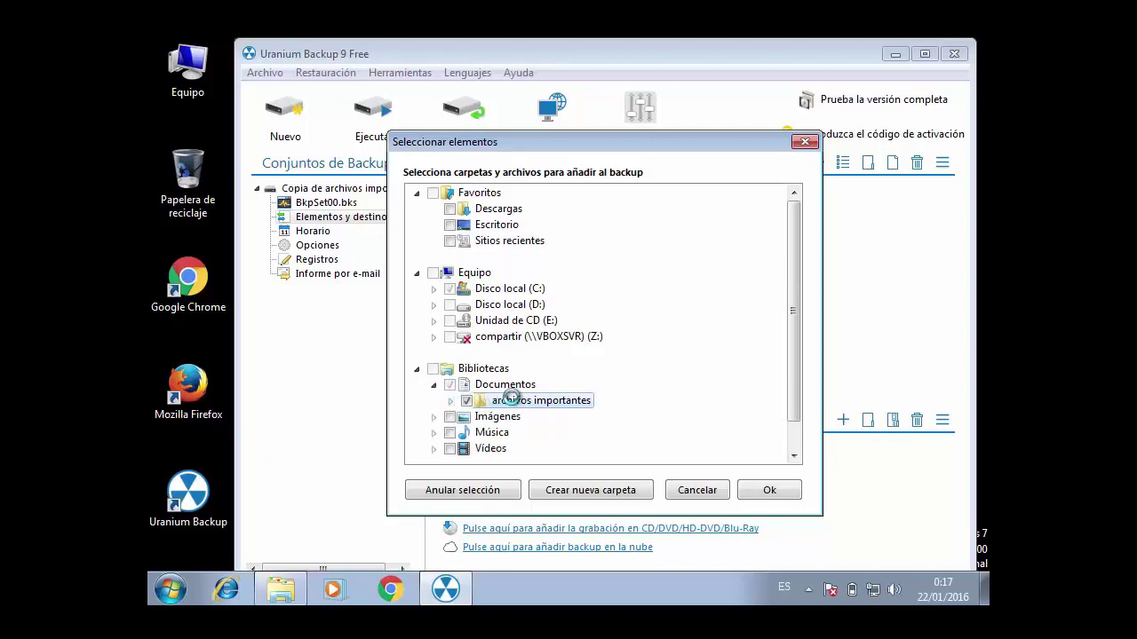
click(764, 490)
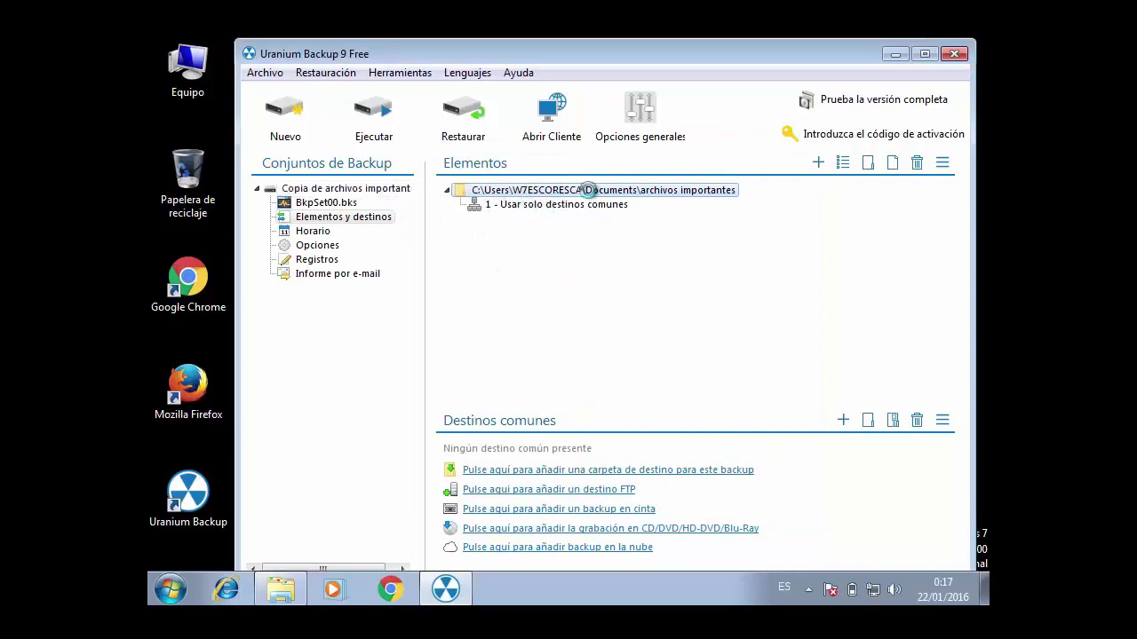
Step: View the details of the backup set under BkpSet00.bks and reselect the Copia de archivos importantes set
click(376, 188)
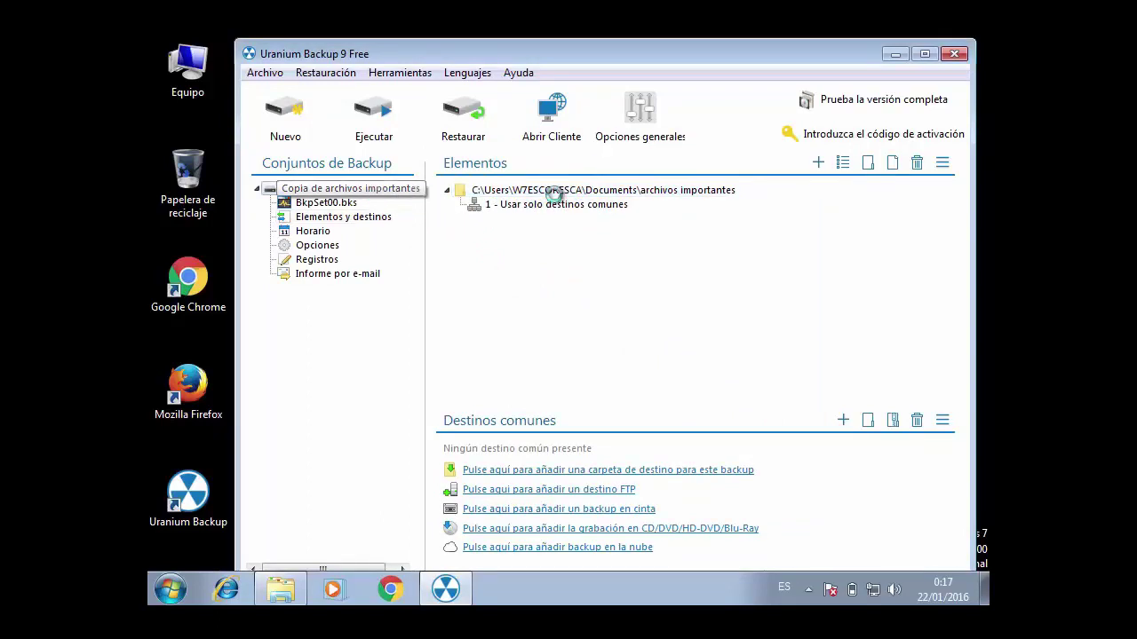
click(339, 203)
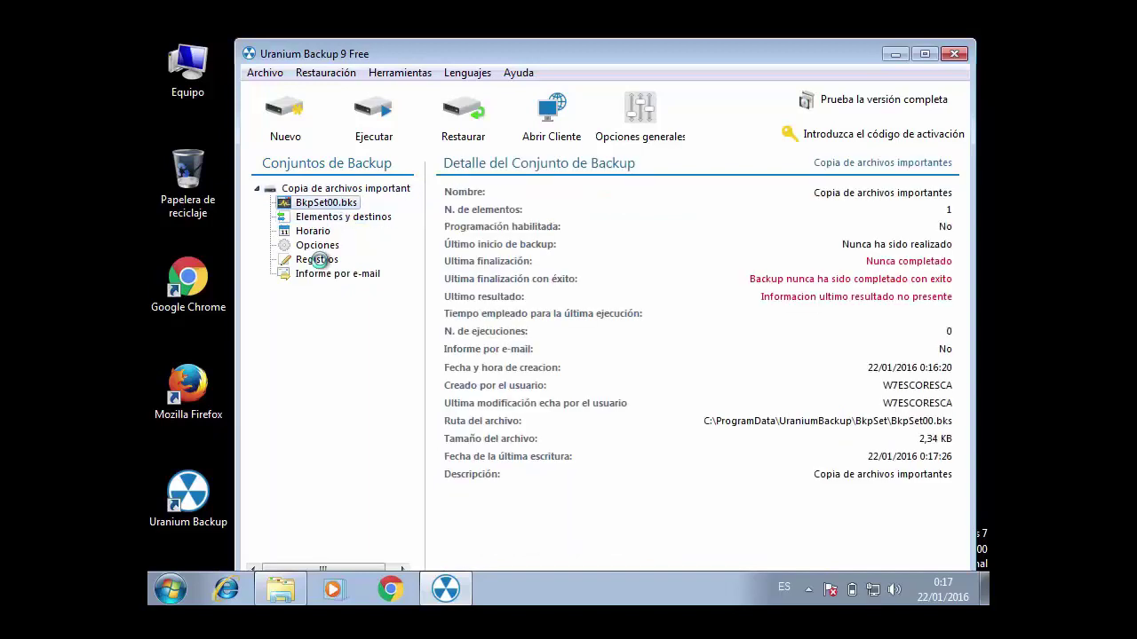
click(318, 189)
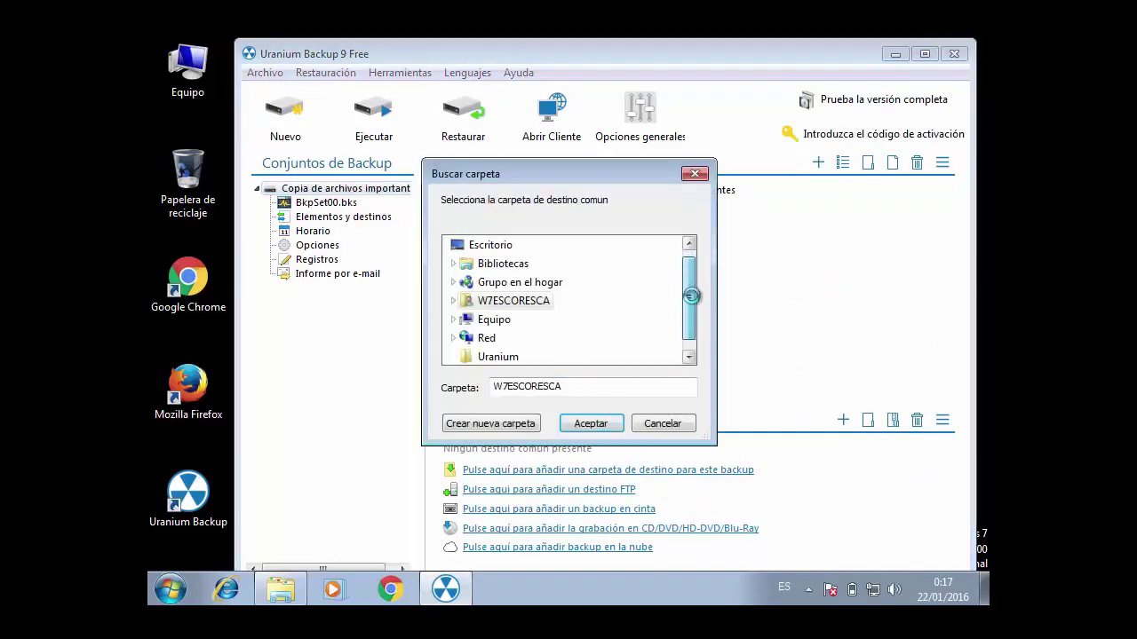
Step: Add the desktop's Uranium folder as the common destination of the backup set
scroll(691, 296, down, 1)
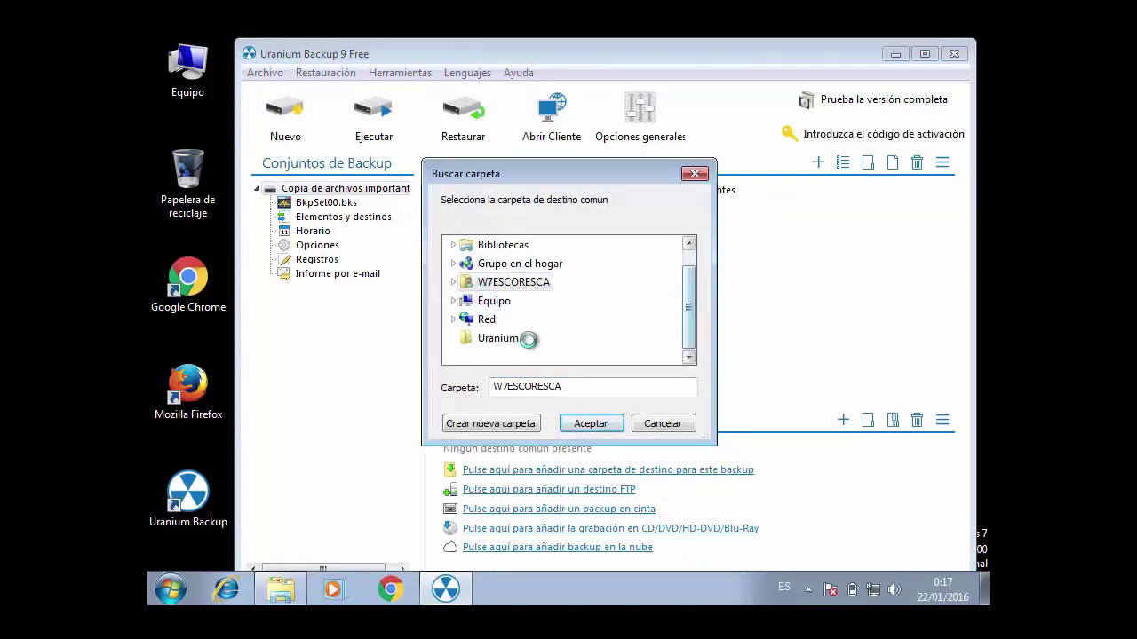
click(511, 338)
click(590, 423)
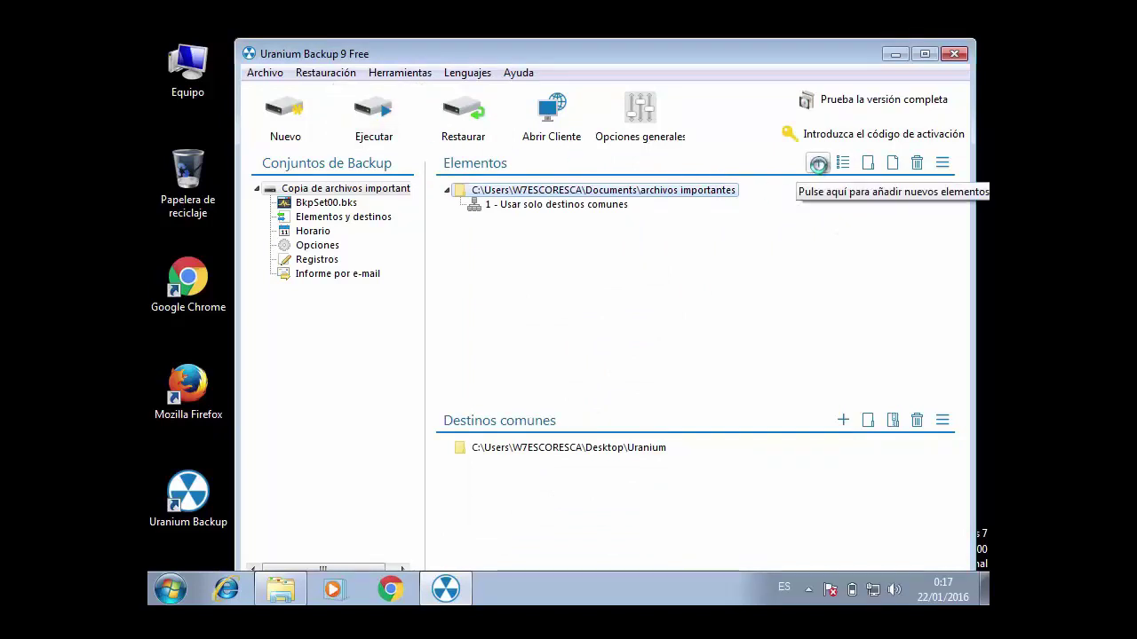
Step: Start an incremental/differential backup element and add the archivos importantes folder from Mis documentos as its source
click(818, 165)
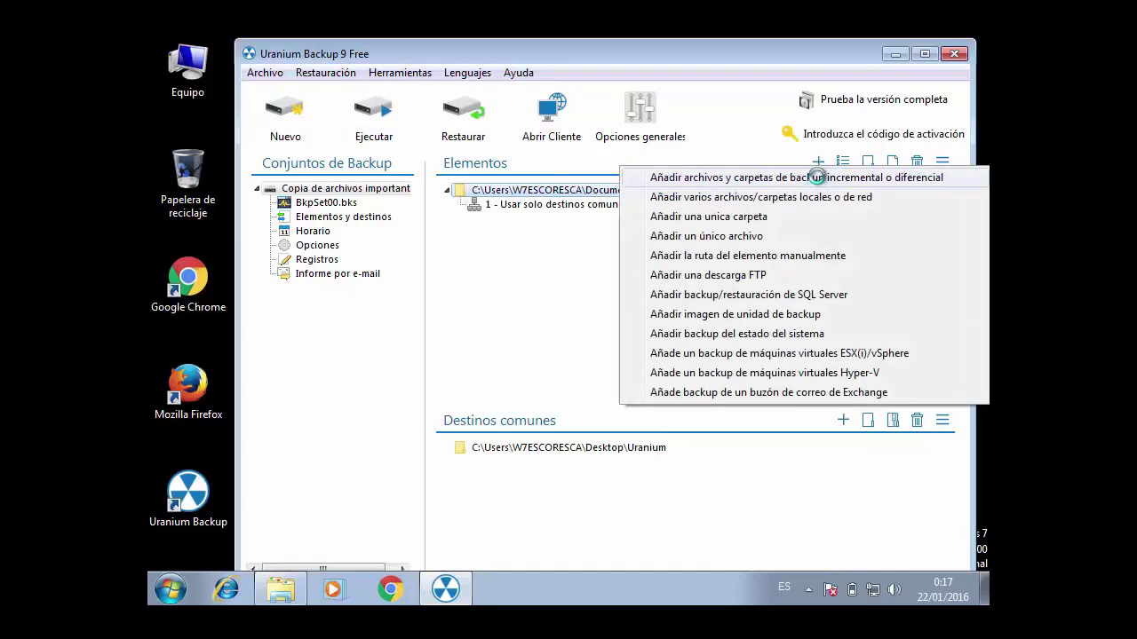
click(818, 176)
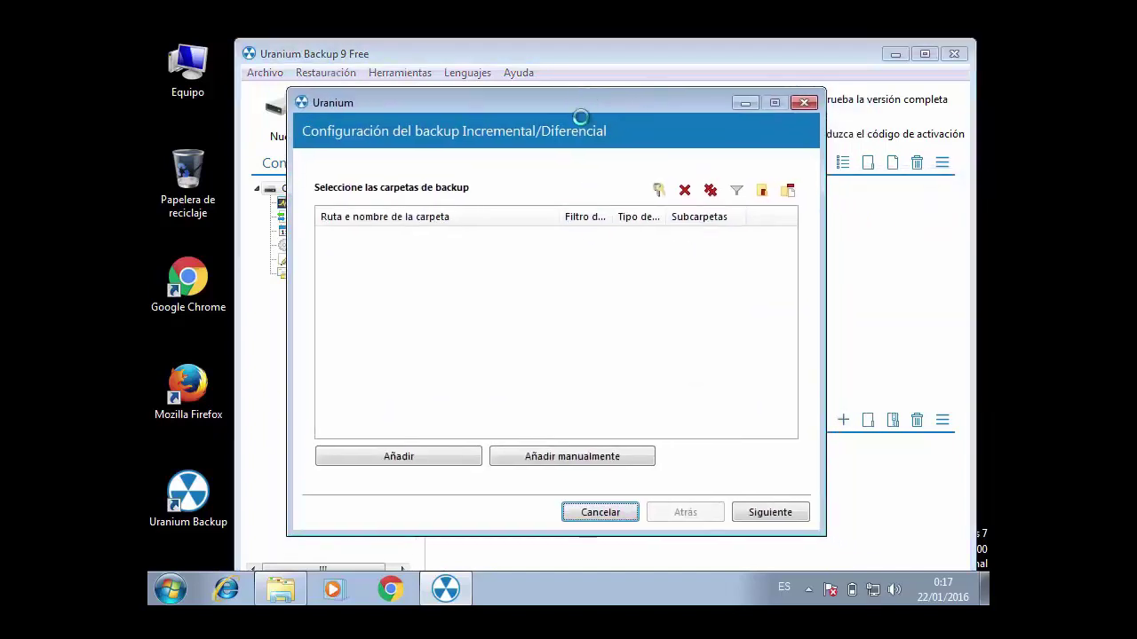
click(410, 452)
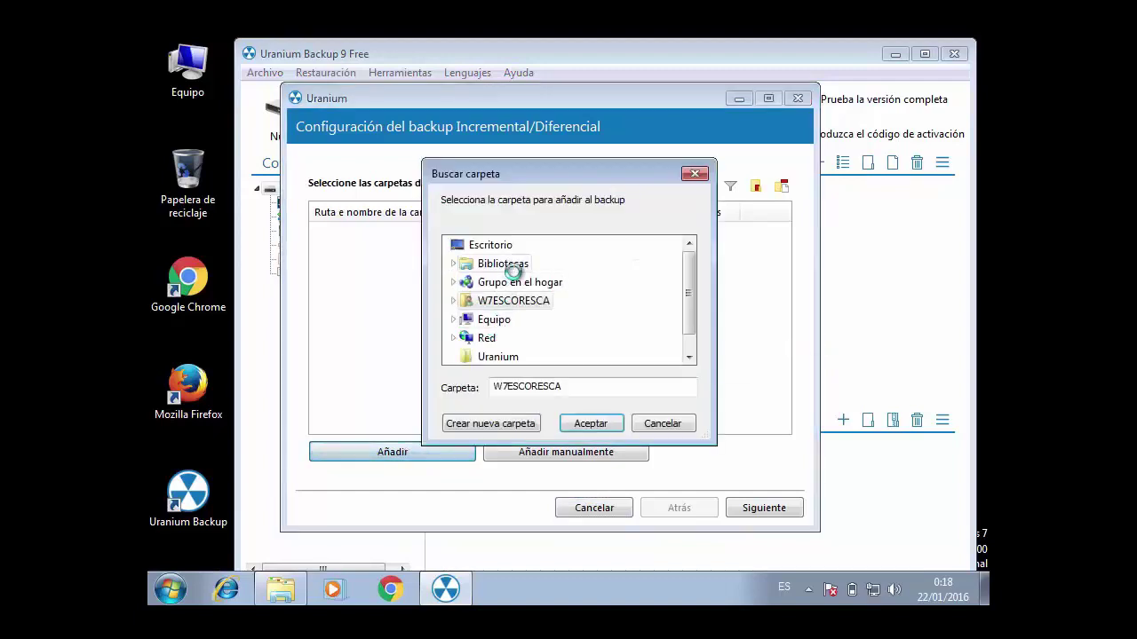
scroll(688, 271, down, 1)
scroll(510, 275, up, 1)
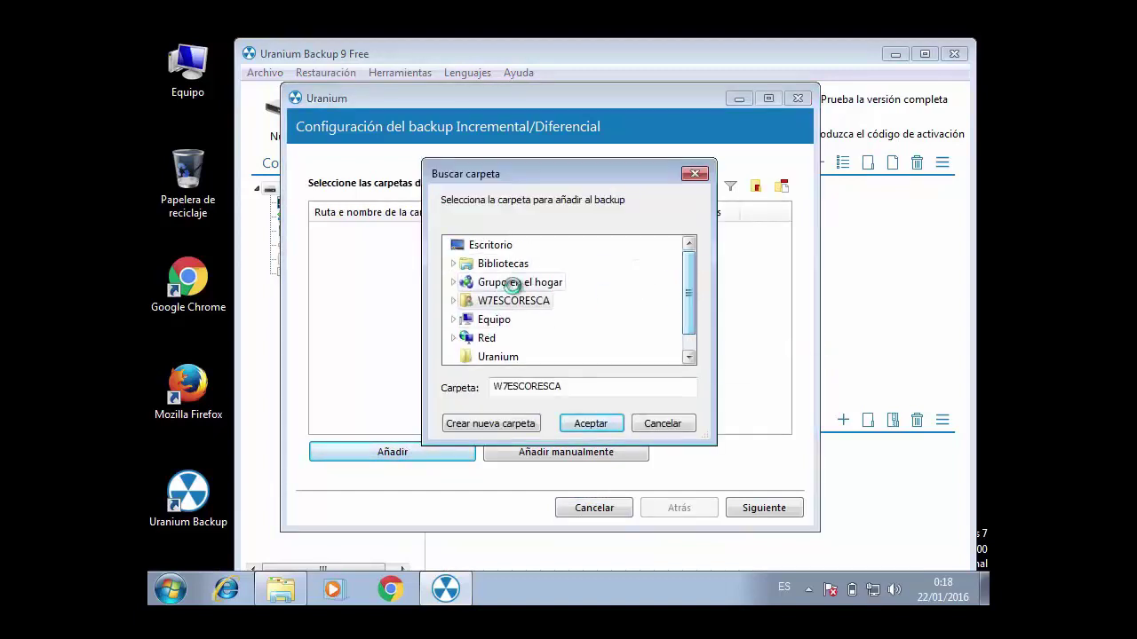
click(453, 263)
click(462, 282)
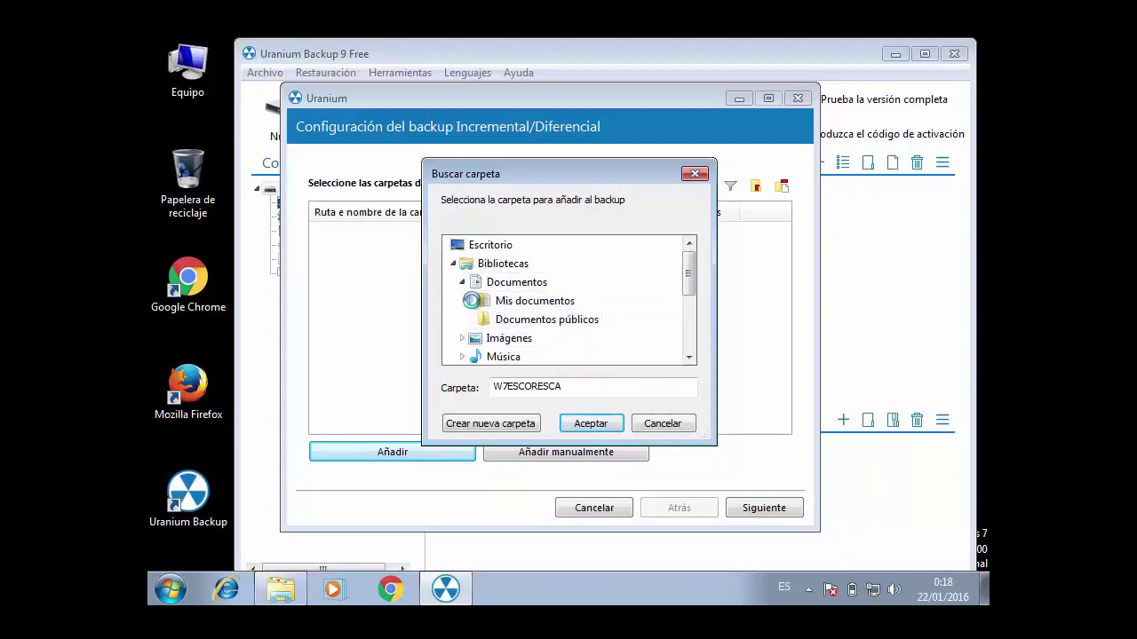
click(472, 301)
click(551, 319)
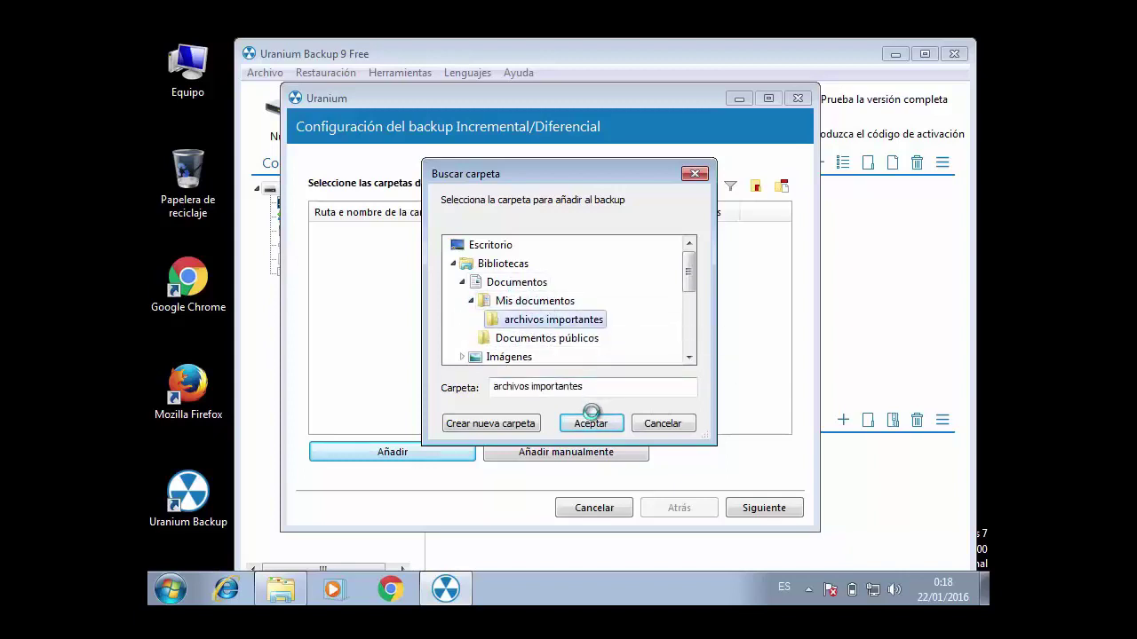
click(590, 419)
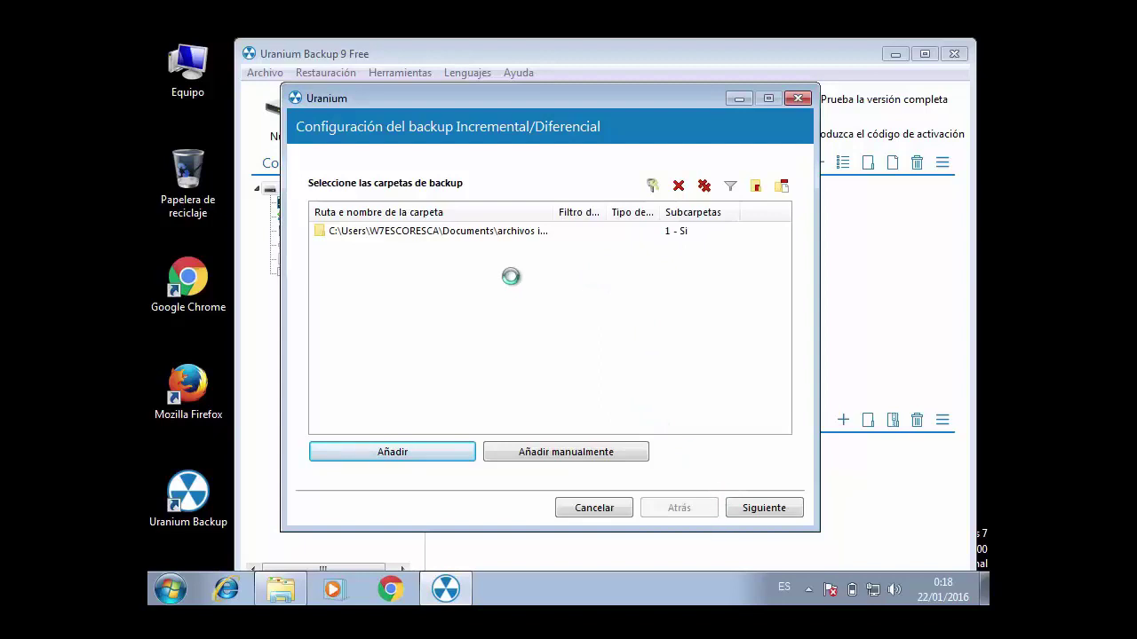
mouse_move(554, 216)
mouse_down()
mouse_move(755, 217)
mouse_move(540, 216)
mouse_up()
click(762, 508)
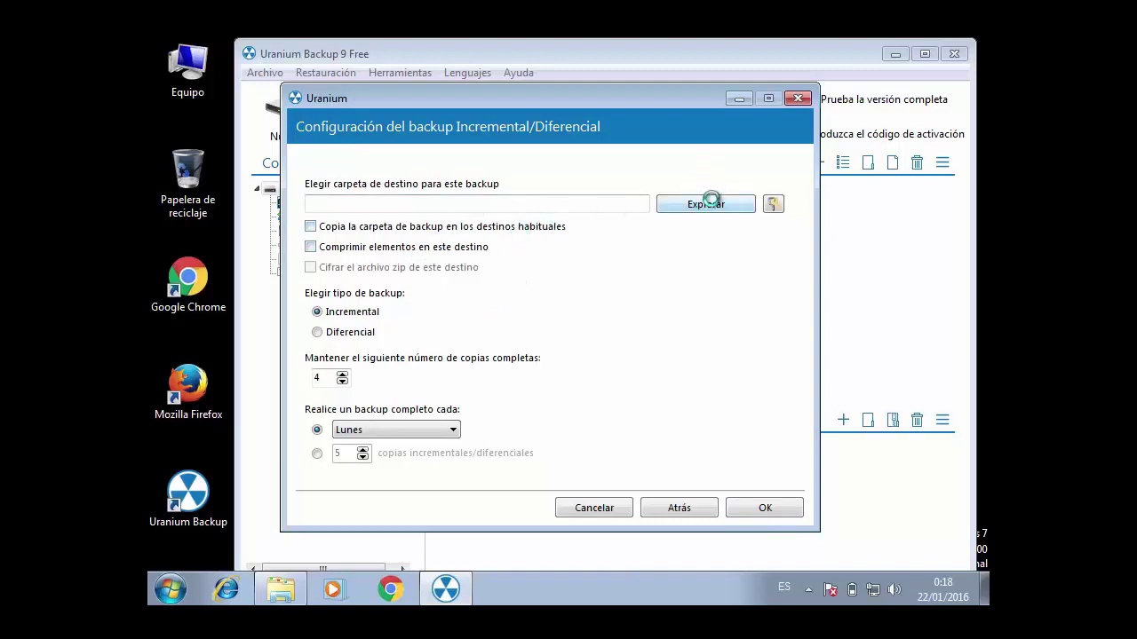
Step: Choose the desktop's Uranium folder as the destination for the incremental/differential backup
drag(641, 104, 598, 87)
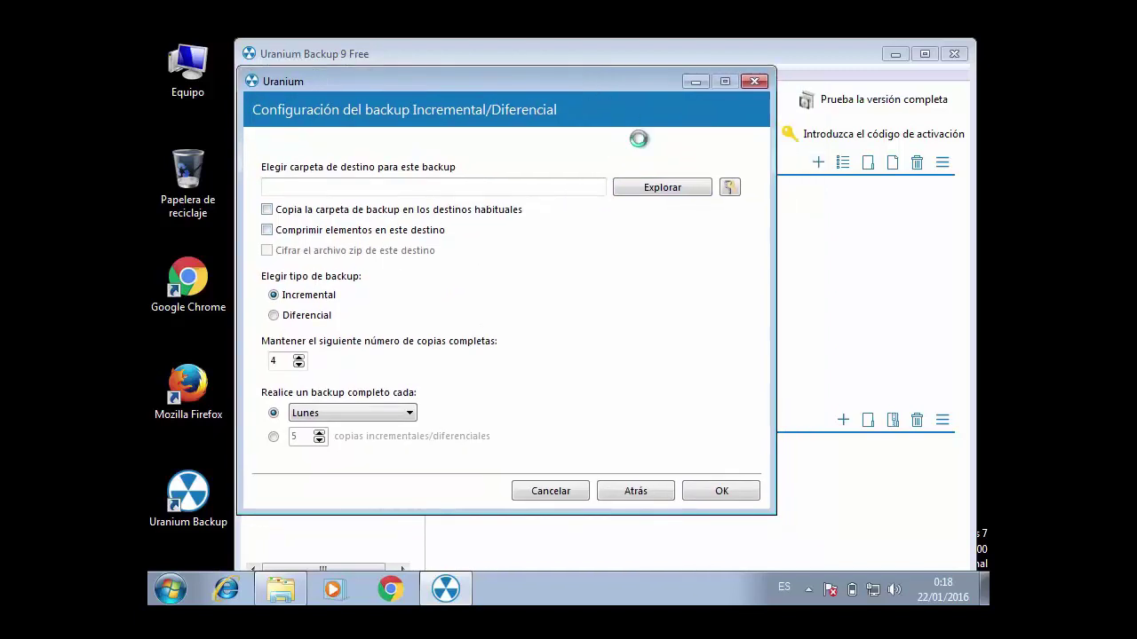
click(654, 190)
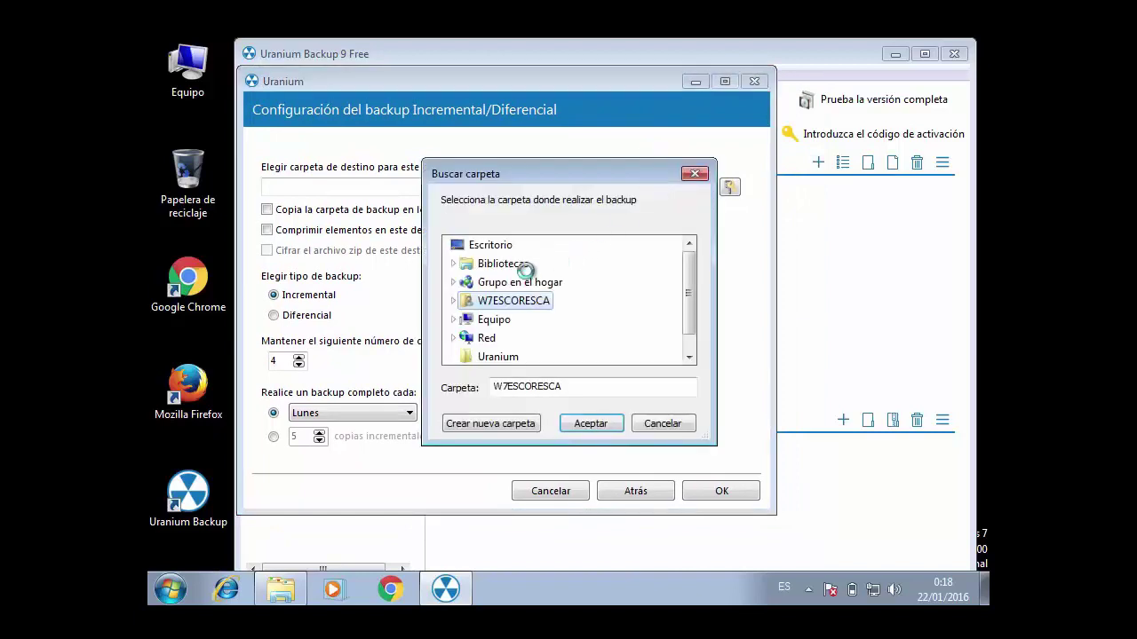
click(503, 356)
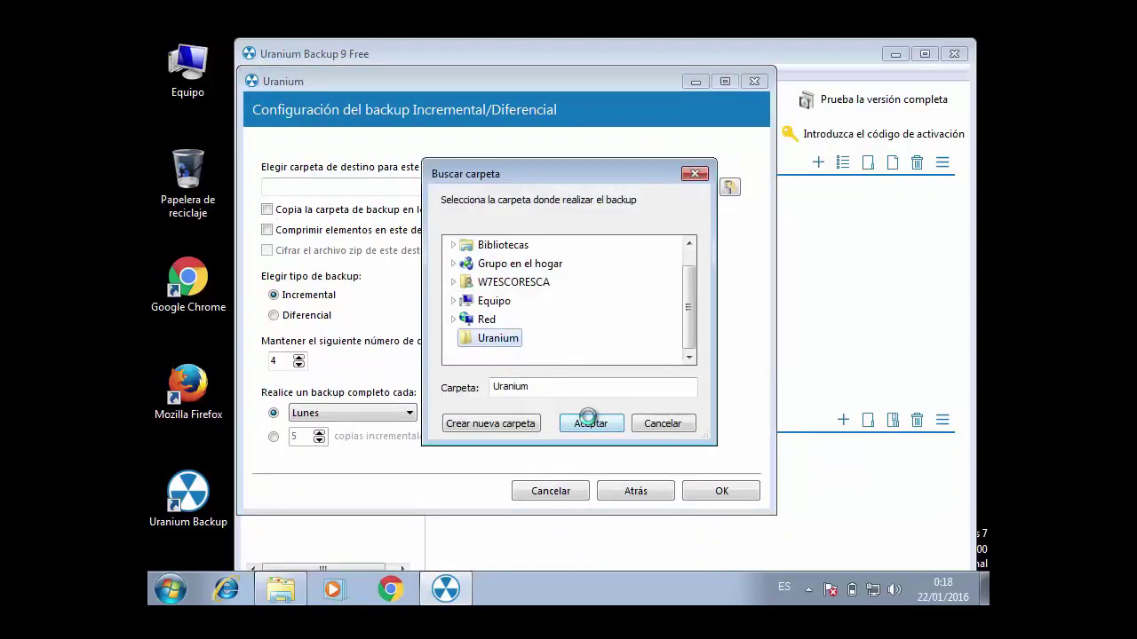
click(590, 423)
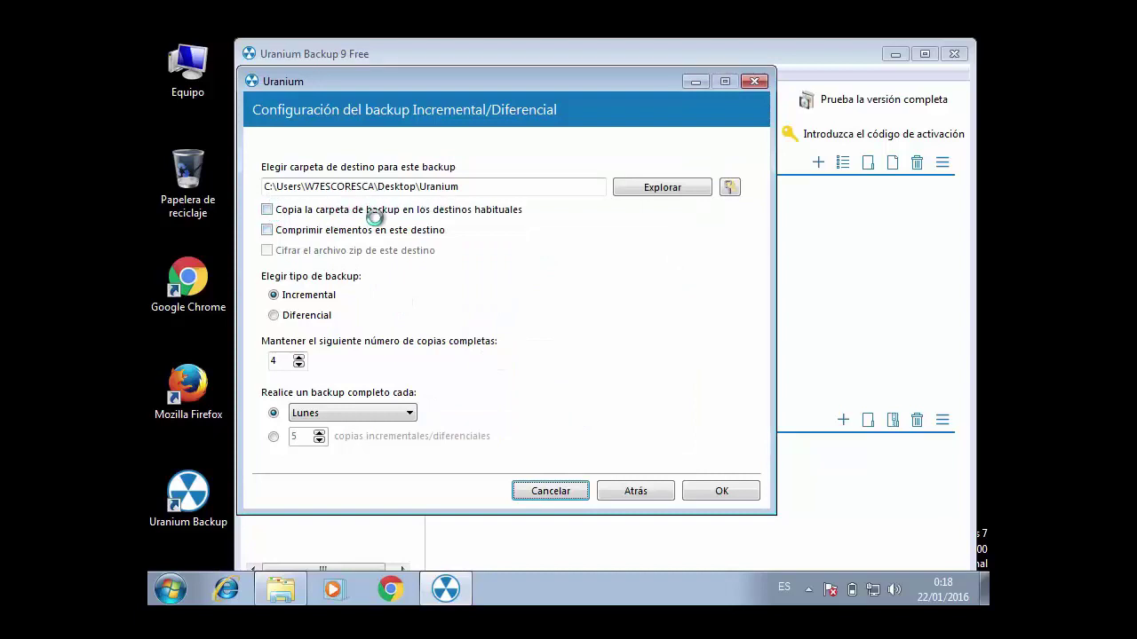
Step: Enable compression and zip encryption for this destination, with Incremental as the backup type
click(267, 231)
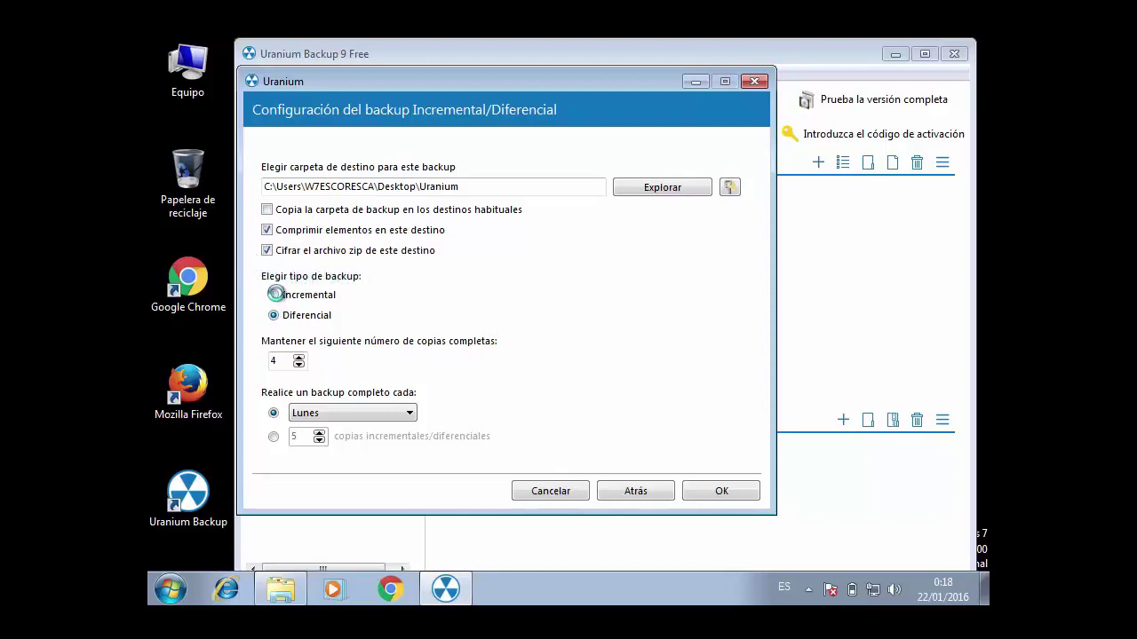
click(276, 314)
click(275, 296)
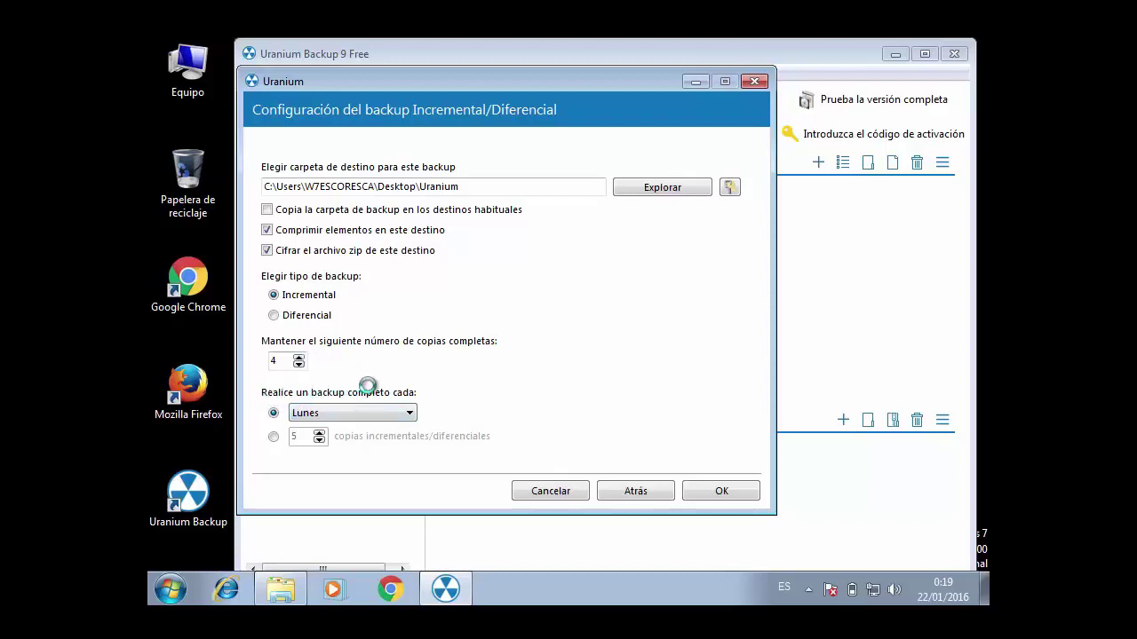
Step: Keep 2 full copies with a full backup every Lunes, and save the incremental backup configuration
click(382, 413)
click(374, 428)
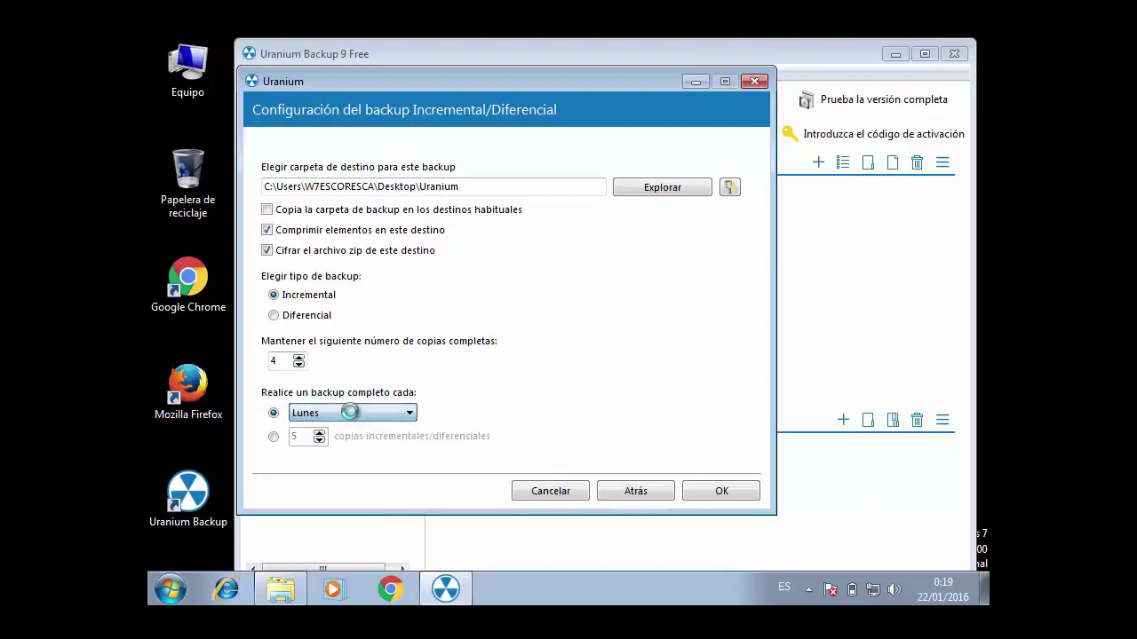
drag(285, 356, 254, 358)
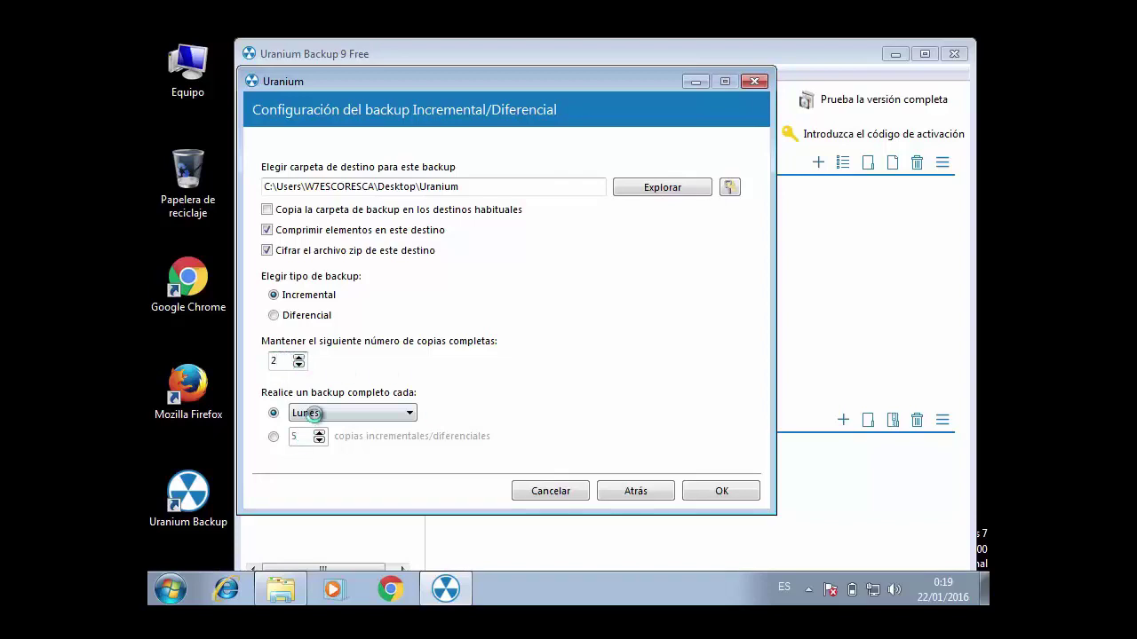
click(322, 413)
click(465, 366)
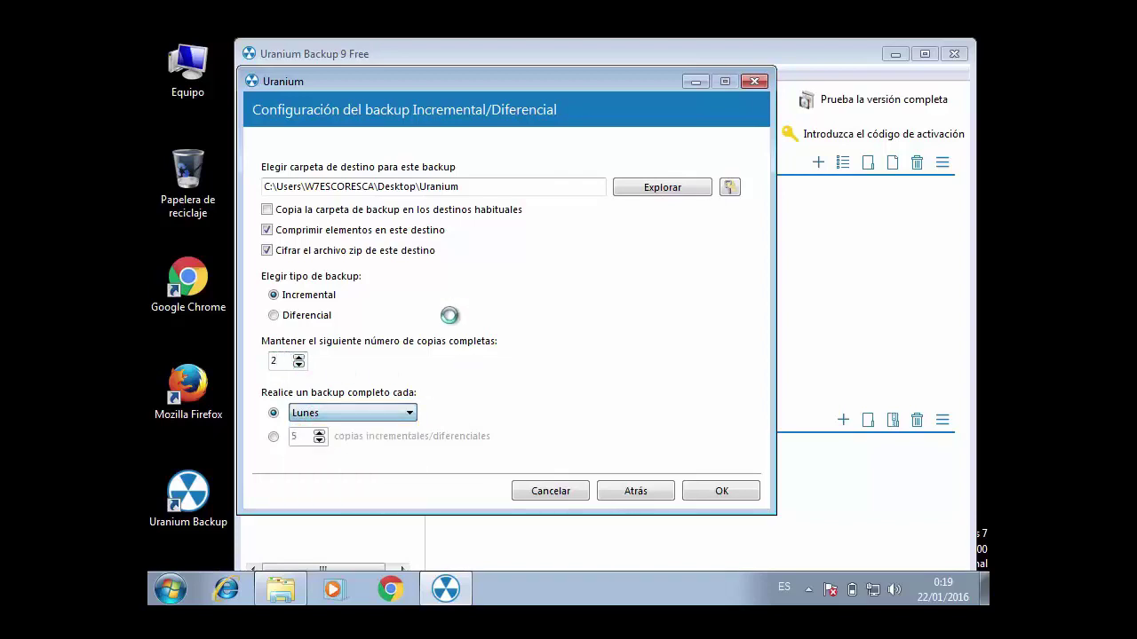
click(713, 486)
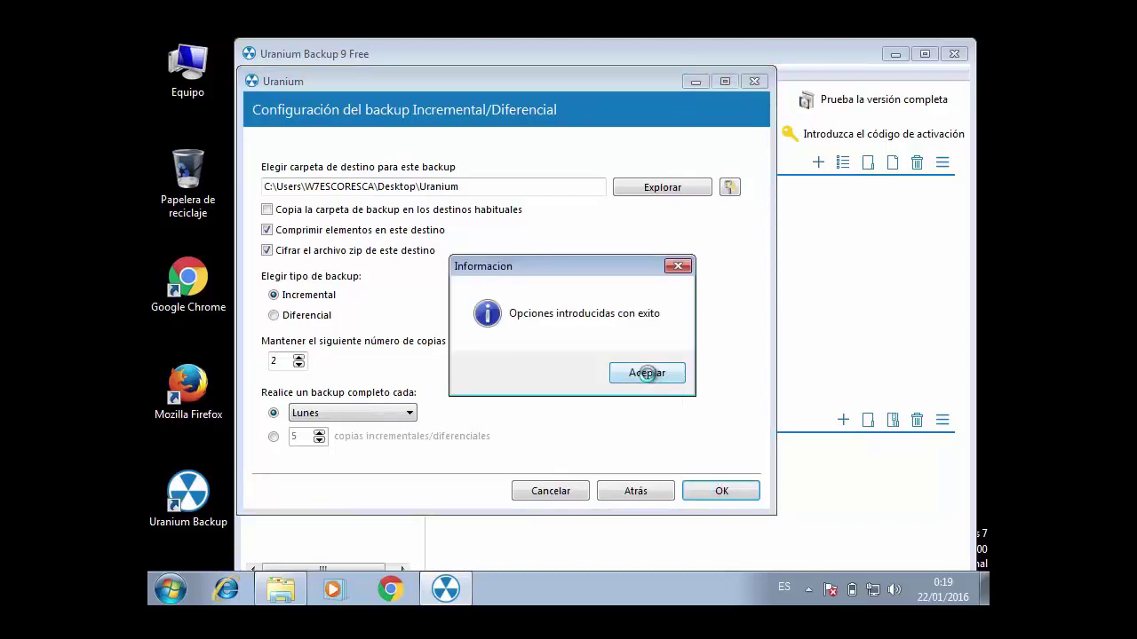
click(645, 373)
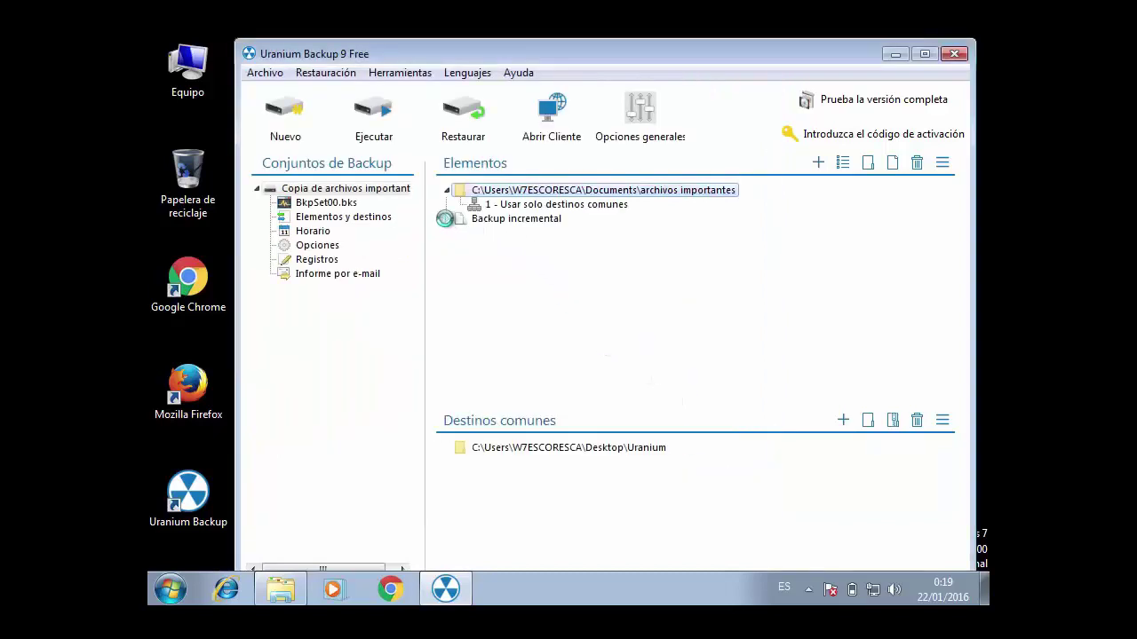
Step: Expand the Backup incremental element and run the backup for it alone
click(447, 218)
click(487, 218)
right_click(495, 223)
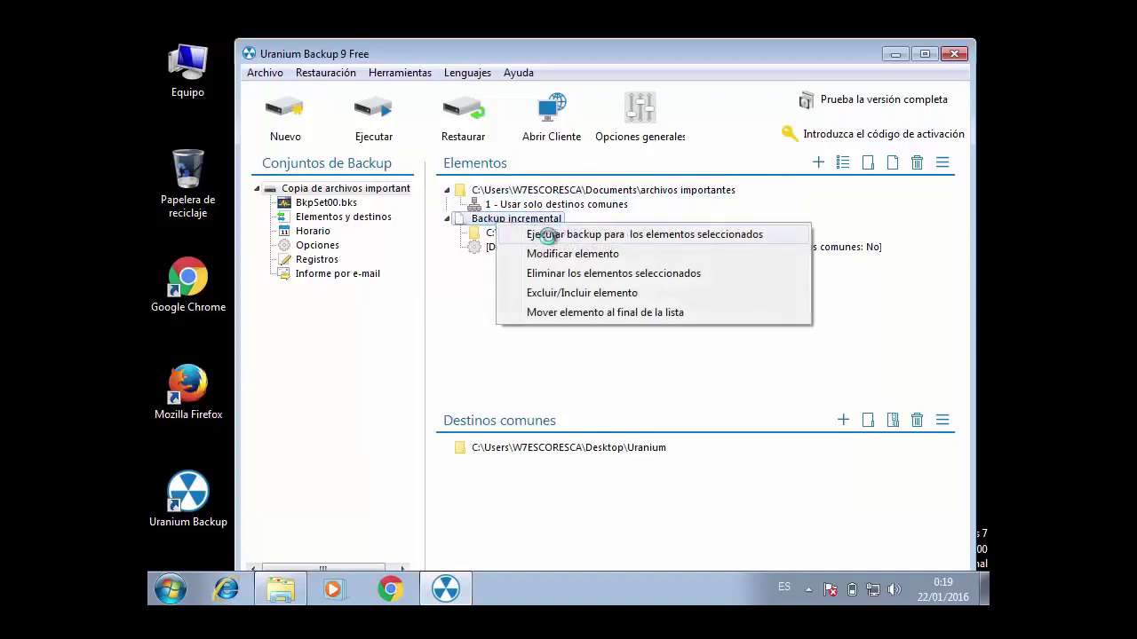
click(551, 235)
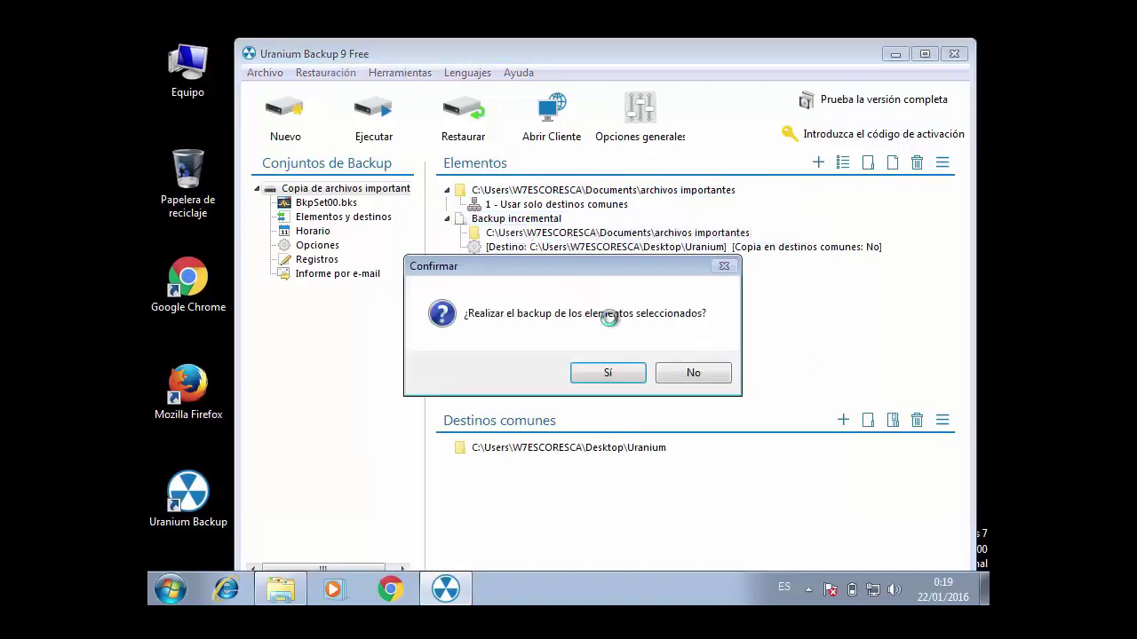
click(611, 370)
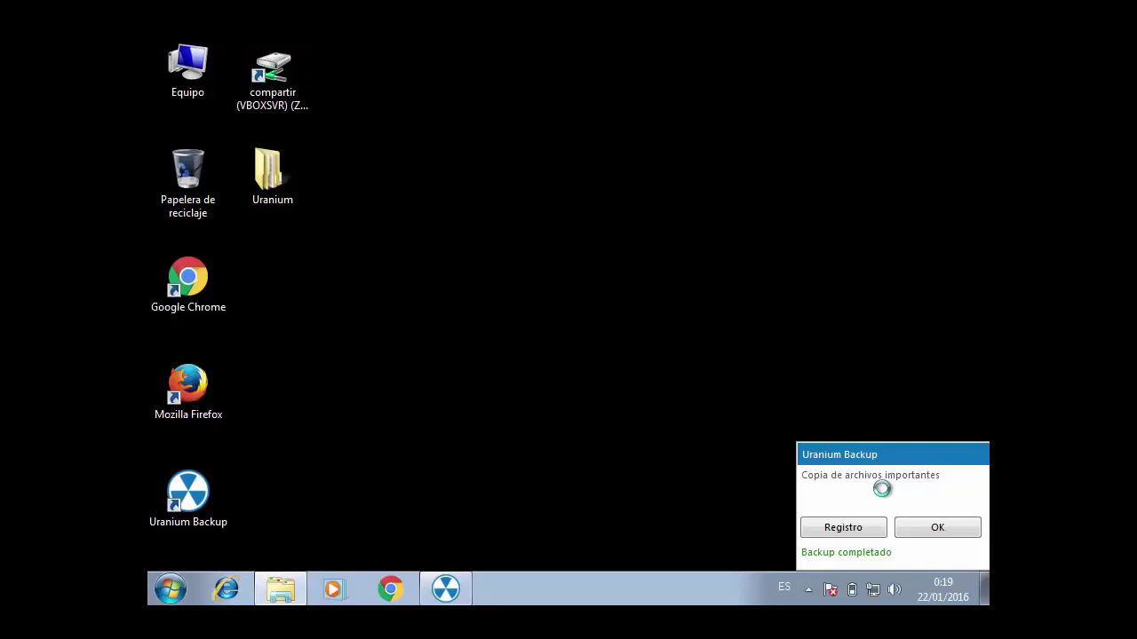
Step: Review the completed backup's log for elapsed time, result, Windows details and processed elements, and close it with the notification
click(858, 528)
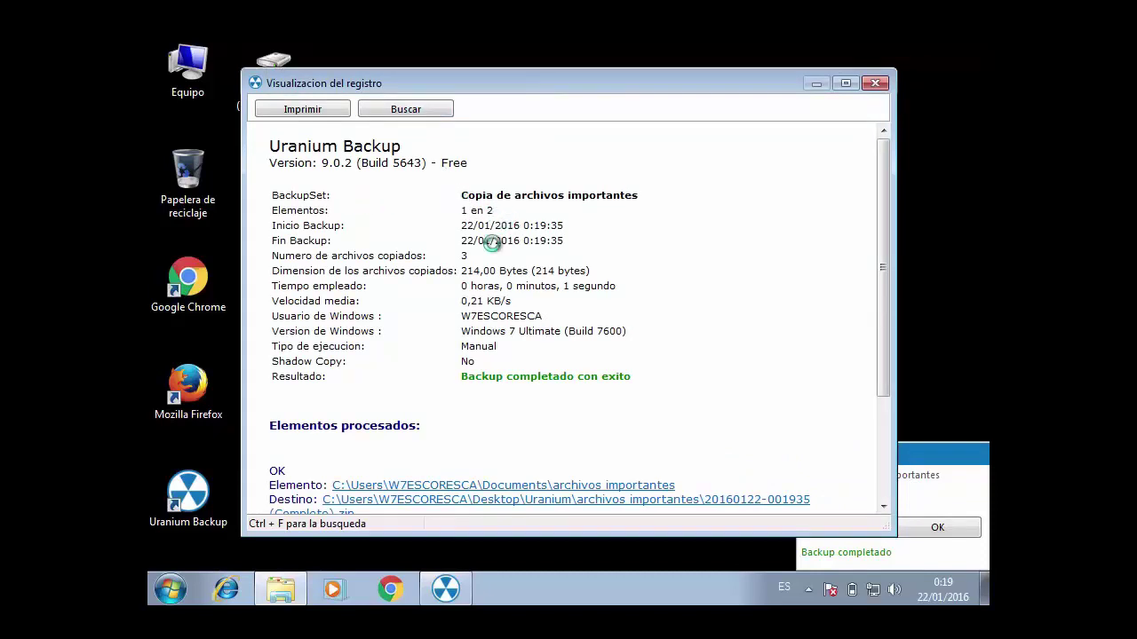
drag(497, 287, 632, 293)
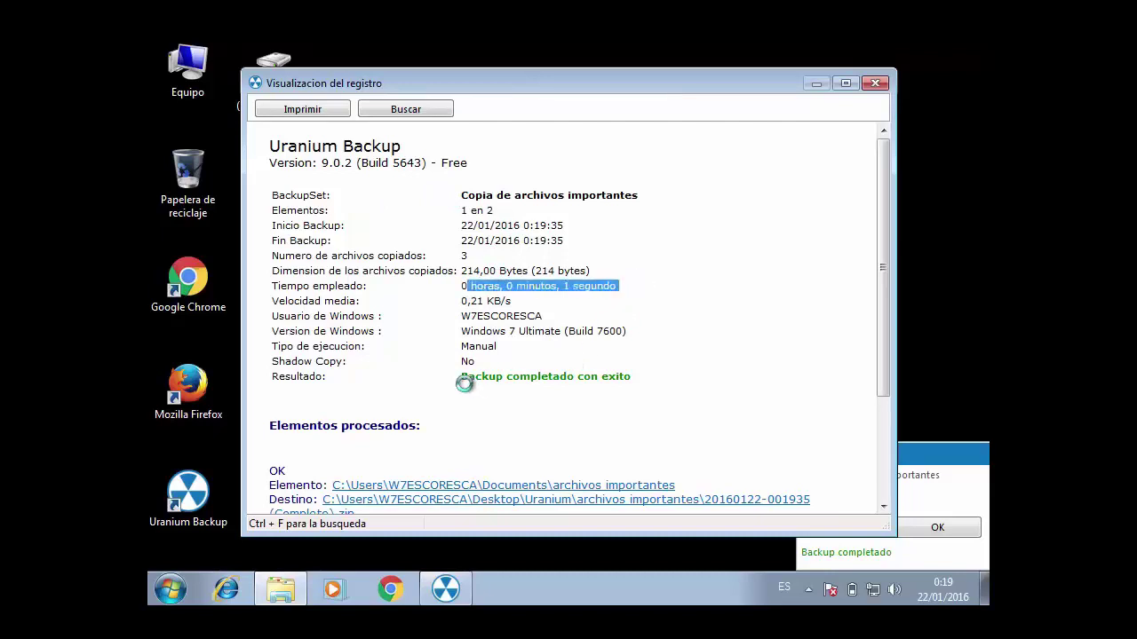
drag(461, 377, 627, 356)
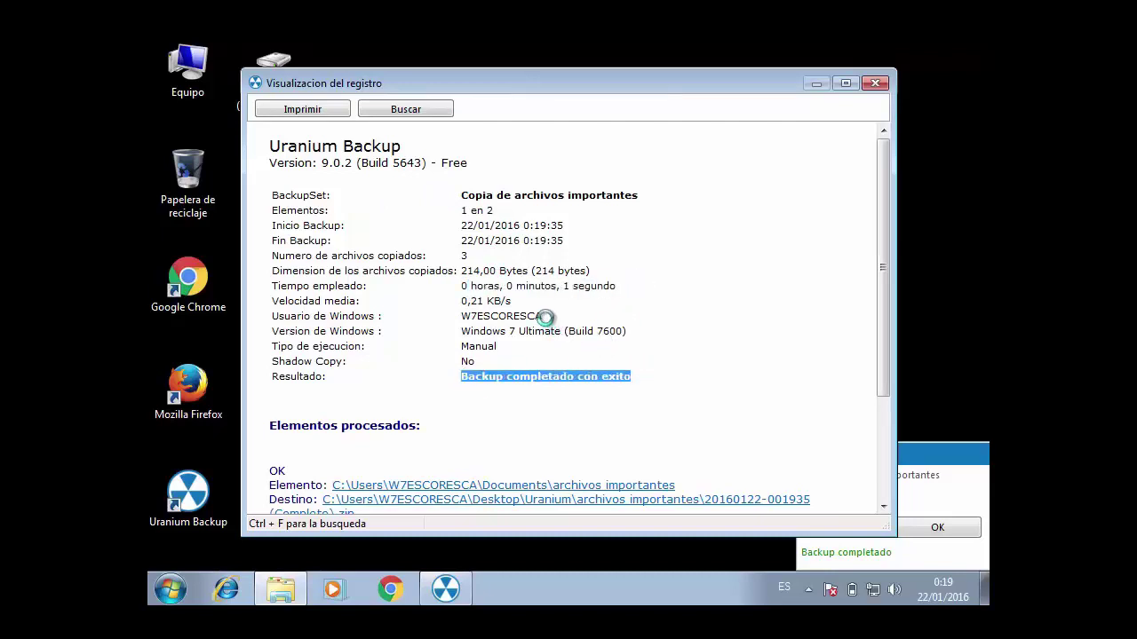
drag(545, 317, 456, 317)
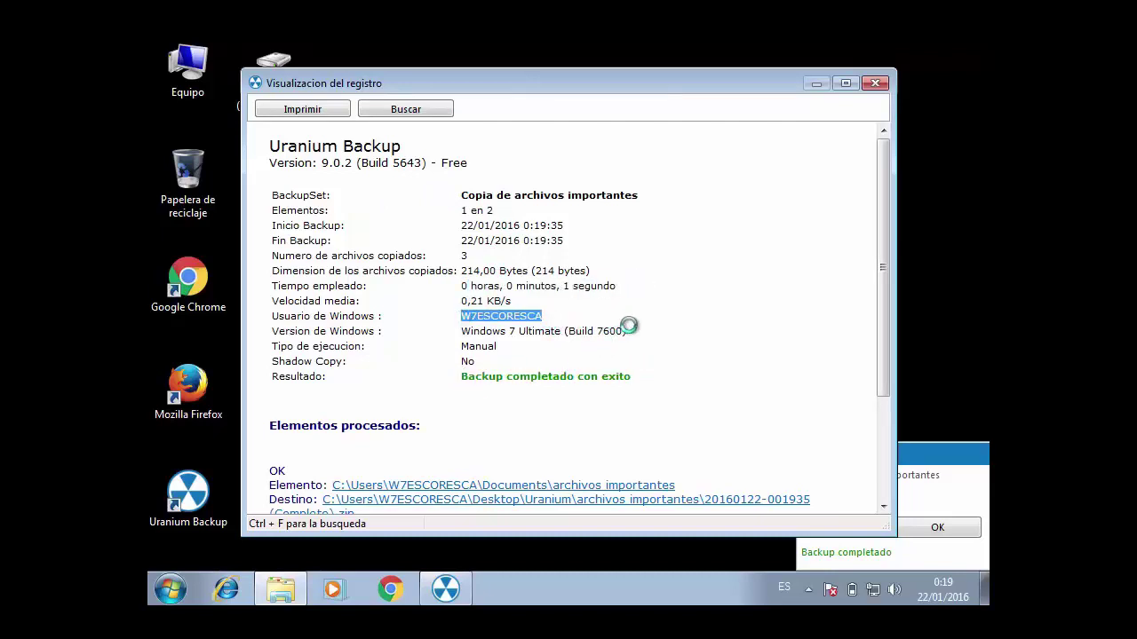
drag(629, 331, 455, 327)
scroll(474, 302, down, 3)
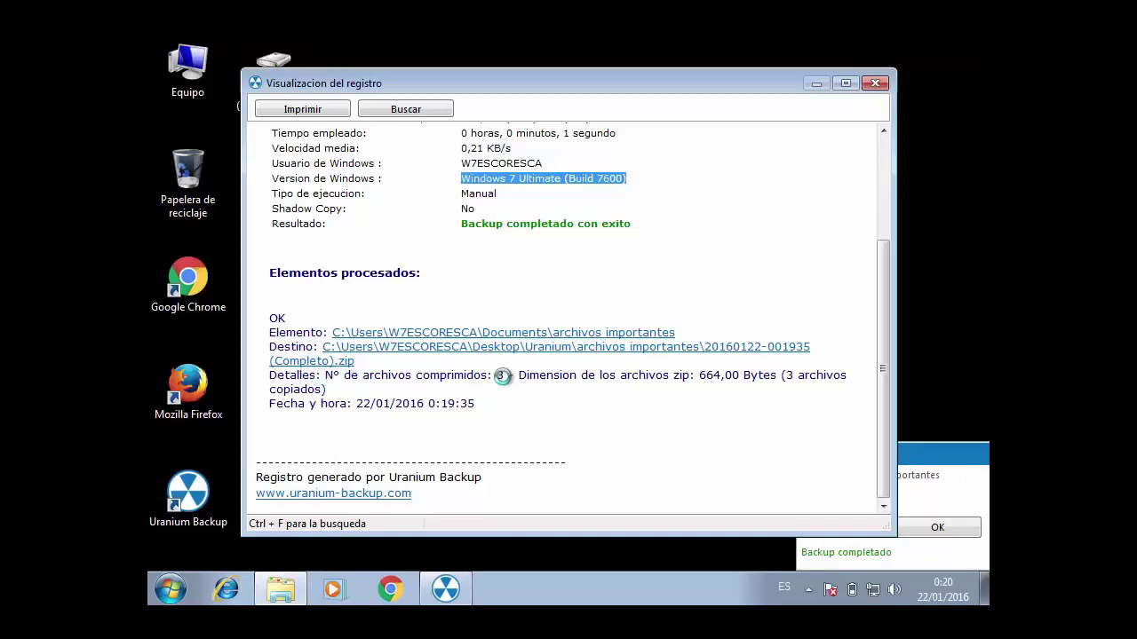
drag(499, 375, 796, 374)
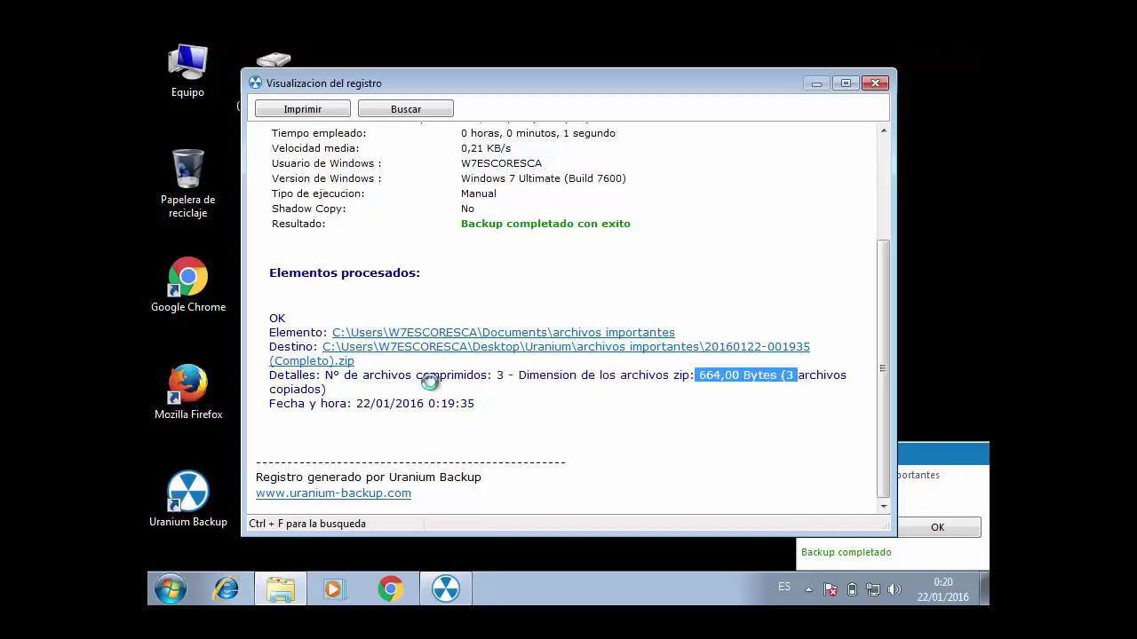
drag(480, 403, 353, 403)
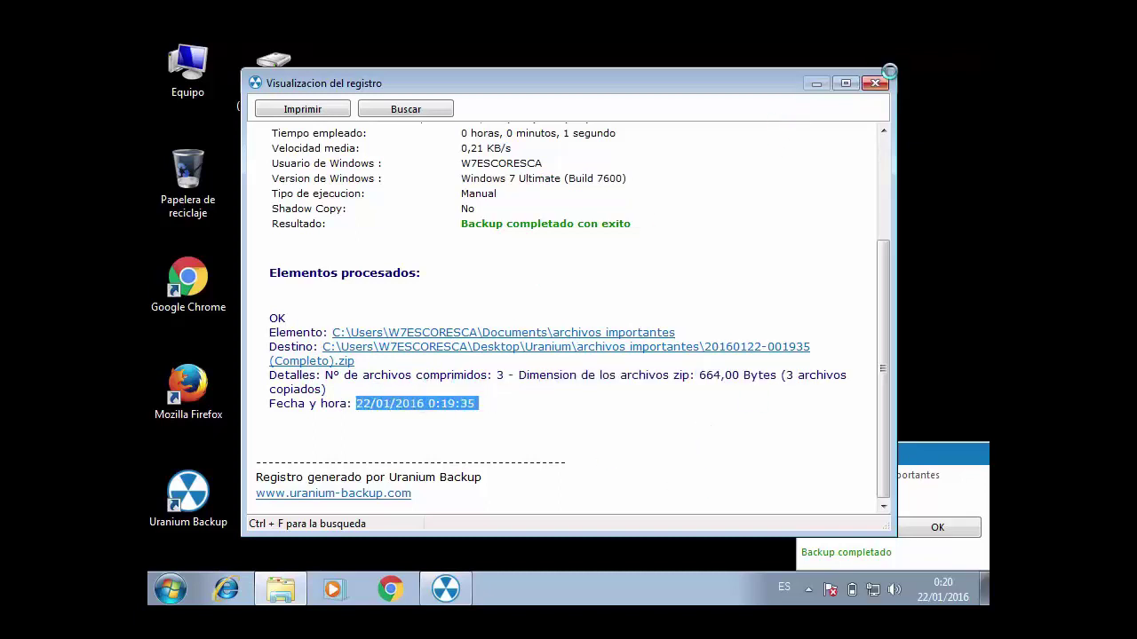
scroll(815, 196, up, 3)
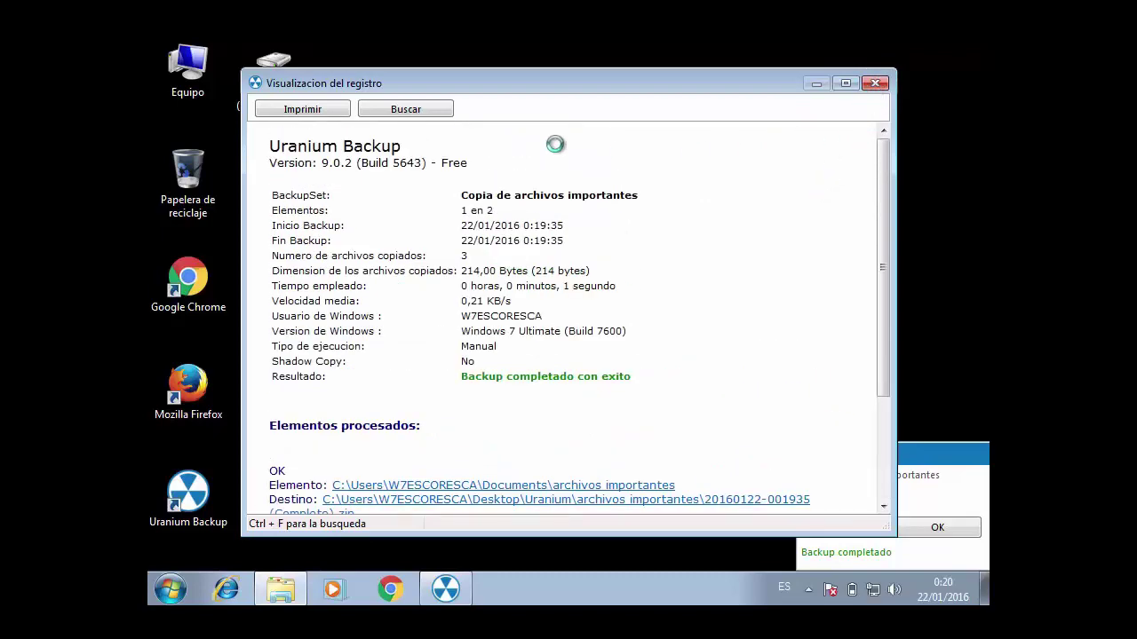
click(874, 81)
click(935, 524)
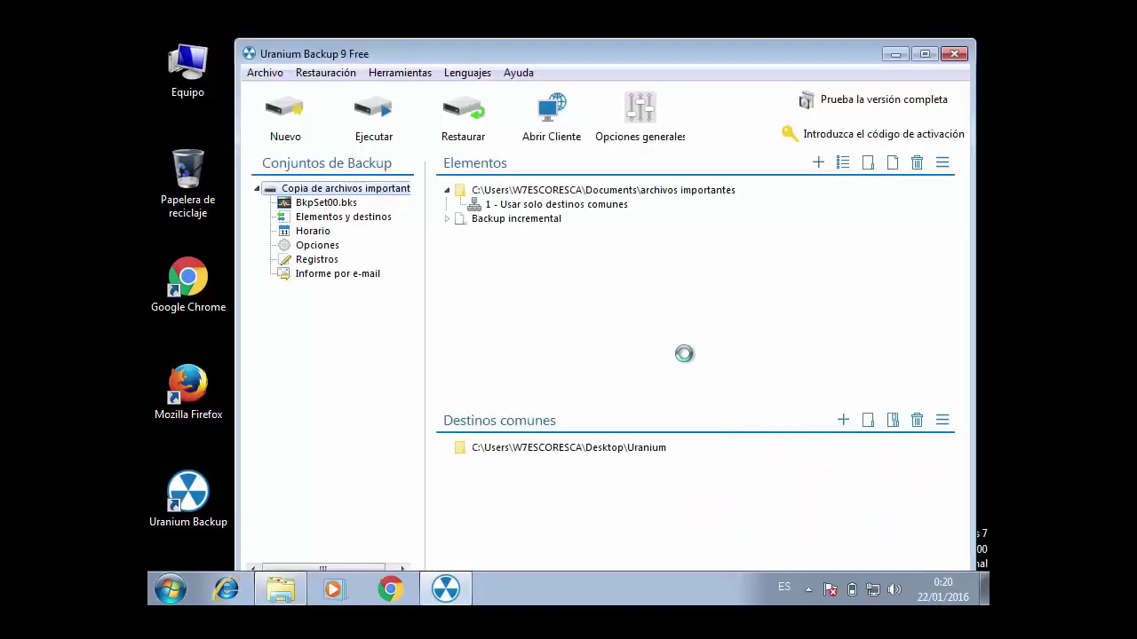
Step: Minimize the backup program and open archivos importantes inside the desktop's Uranium folder to inspect the backup files
click(895, 54)
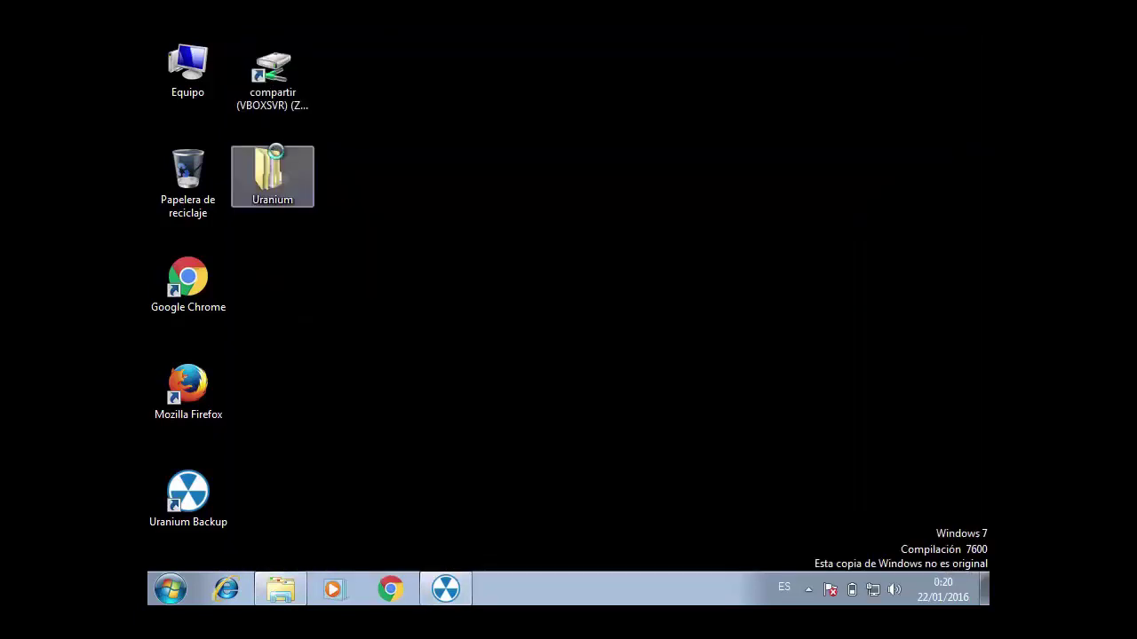
double_click(272, 173)
double_click(364, 158)
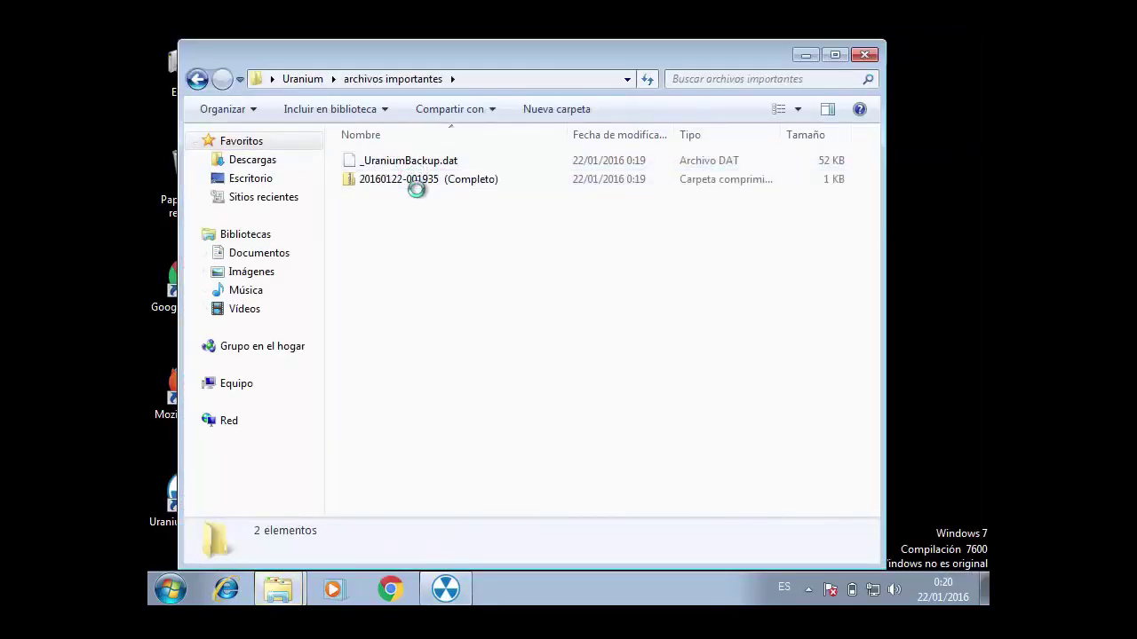
double_click(414, 182)
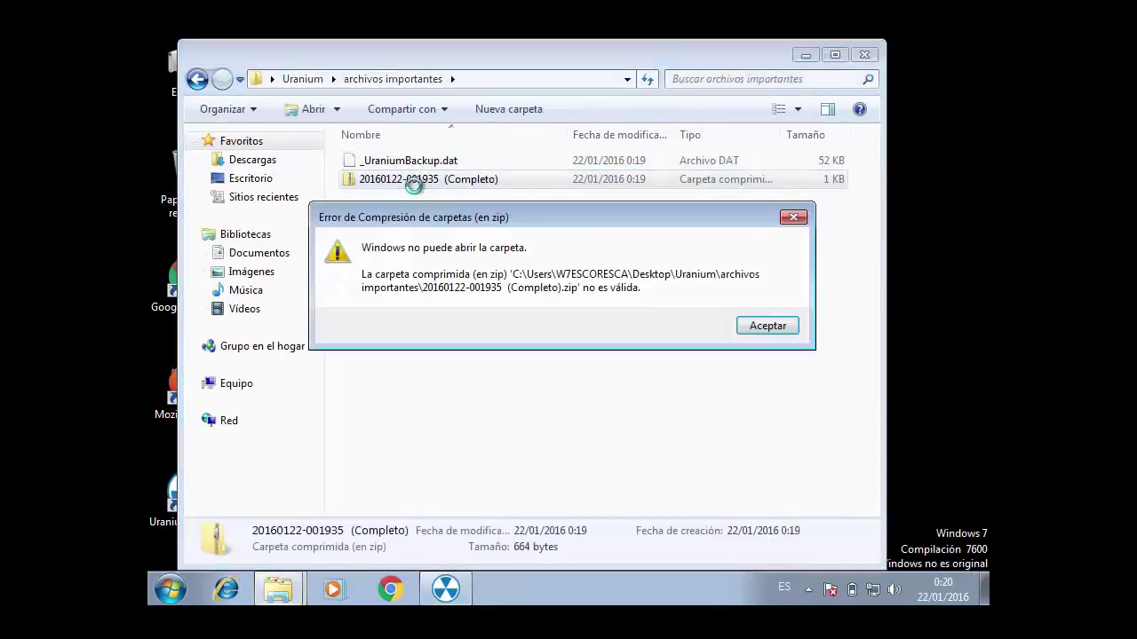
click(766, 325)
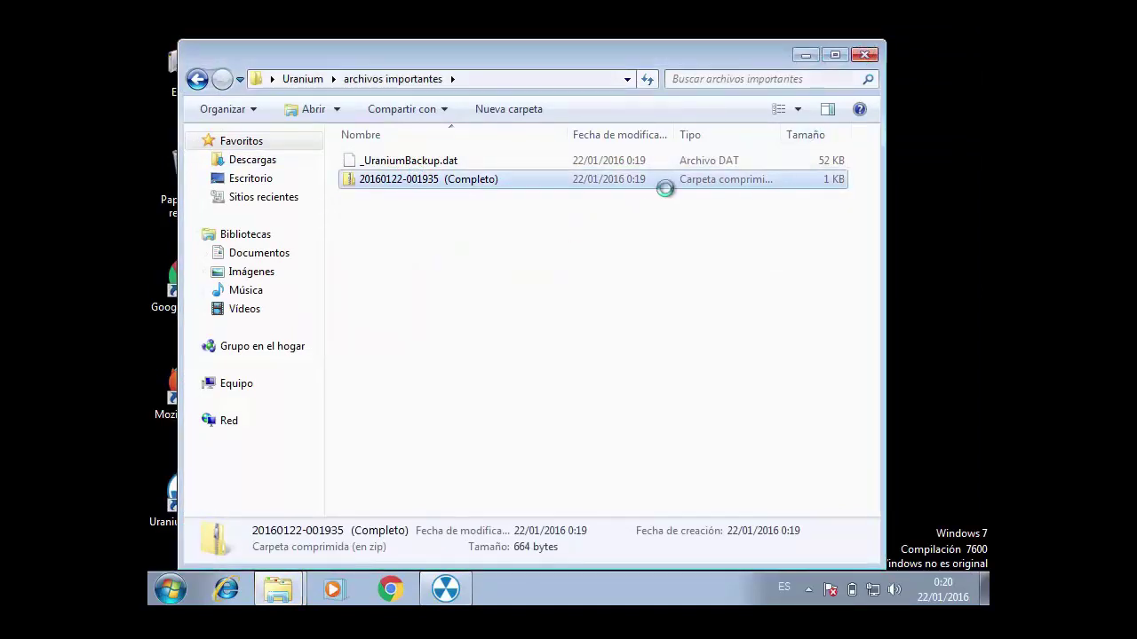
click(555, 186)
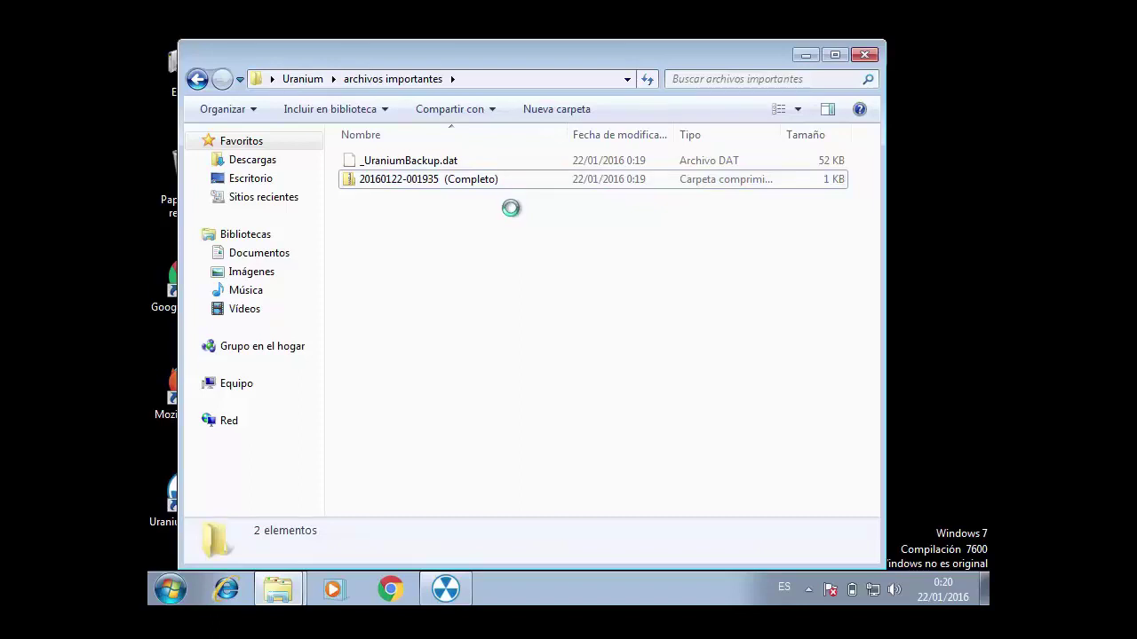
click(864, 55)
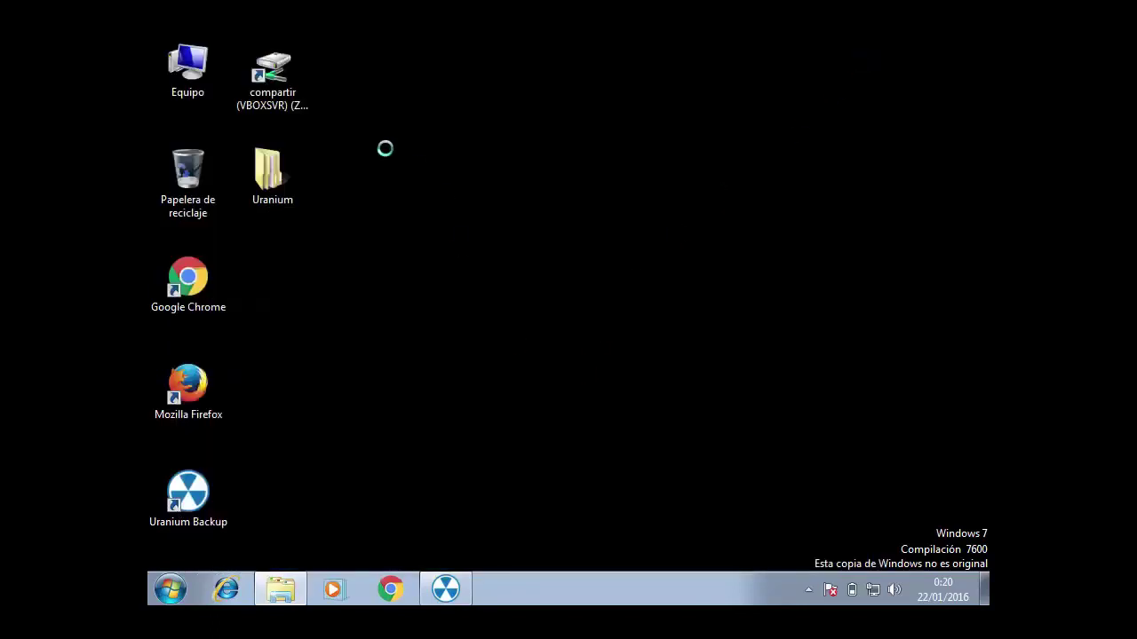
Step: Create a folder named hhdhd inside archivos importantes in the Documentos library
double_click(190, 71)
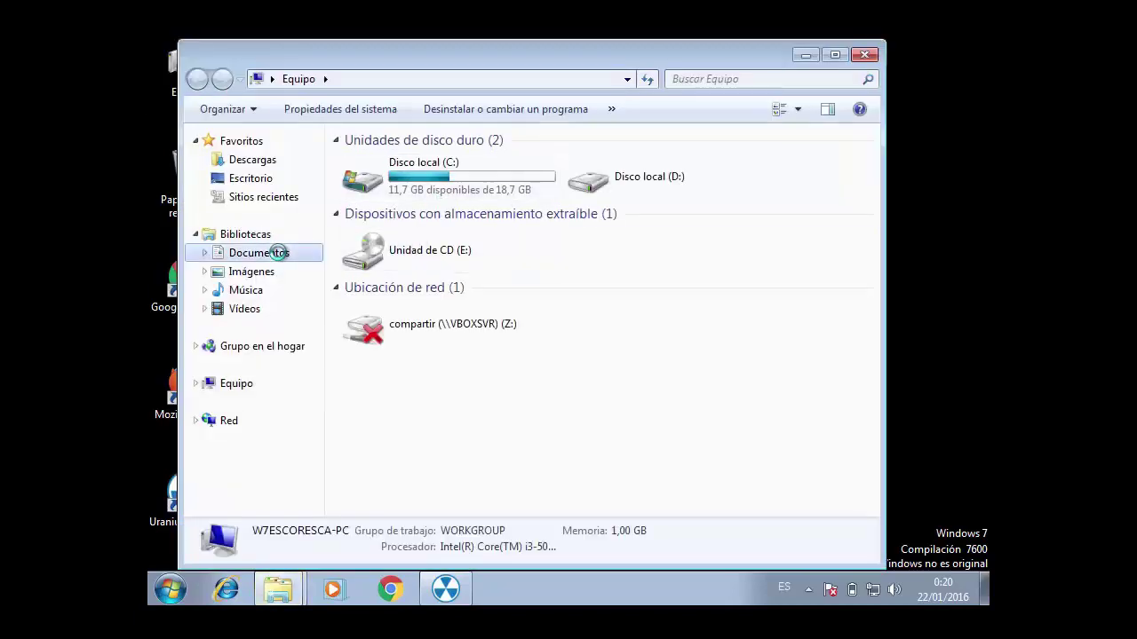
click(278, 253)
double_click(399, 211)
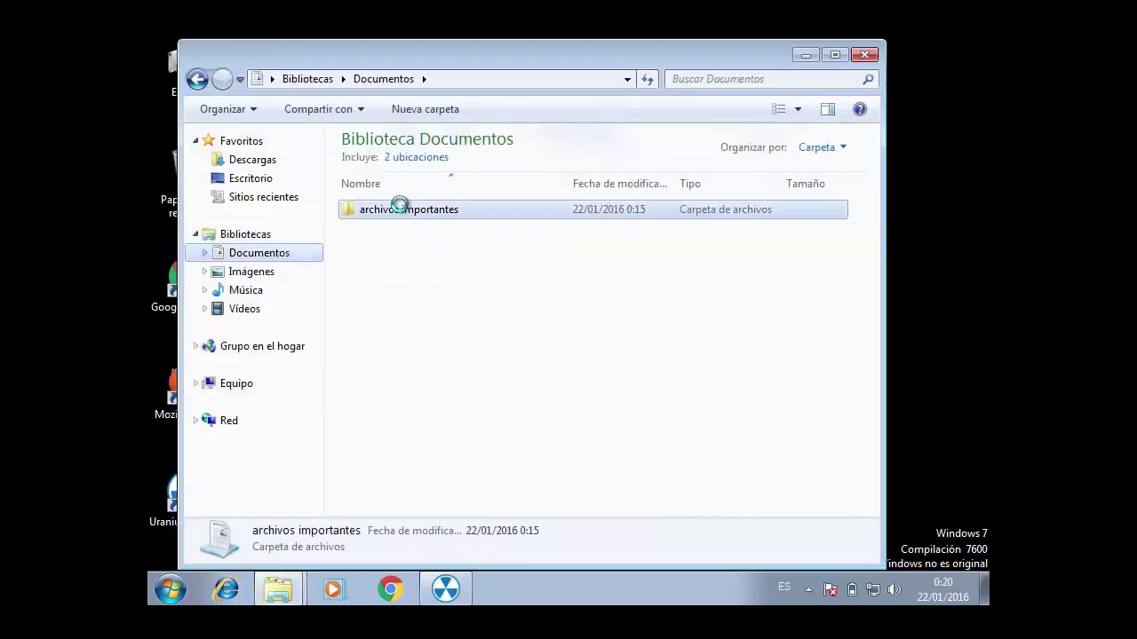
right_click(416, 327)
mouse_move(477, 287)
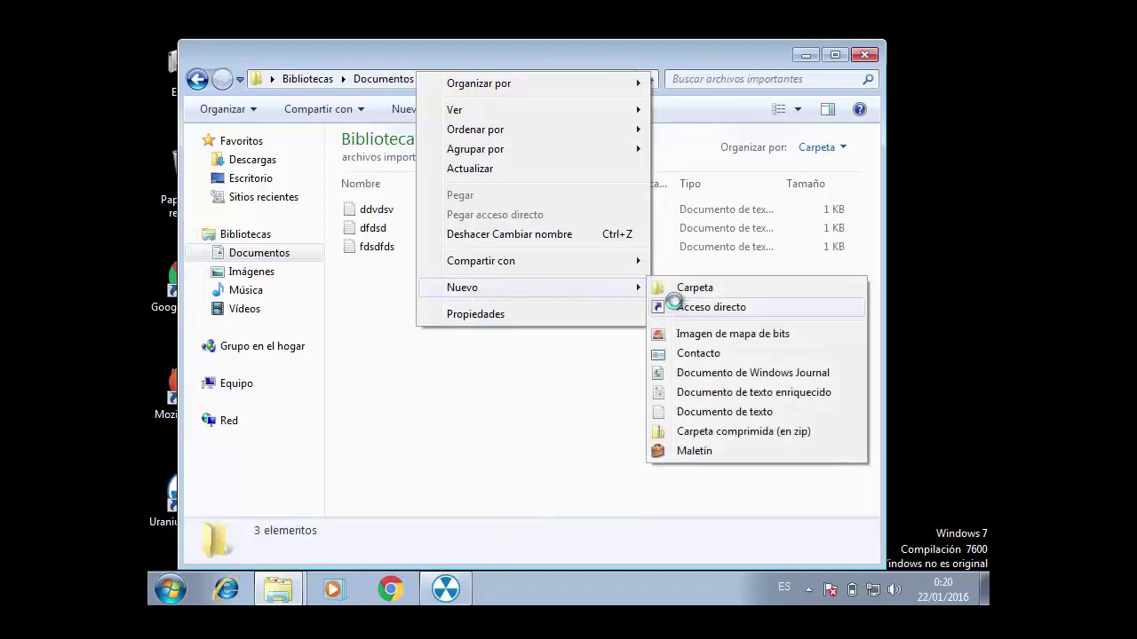
click(705, 289)
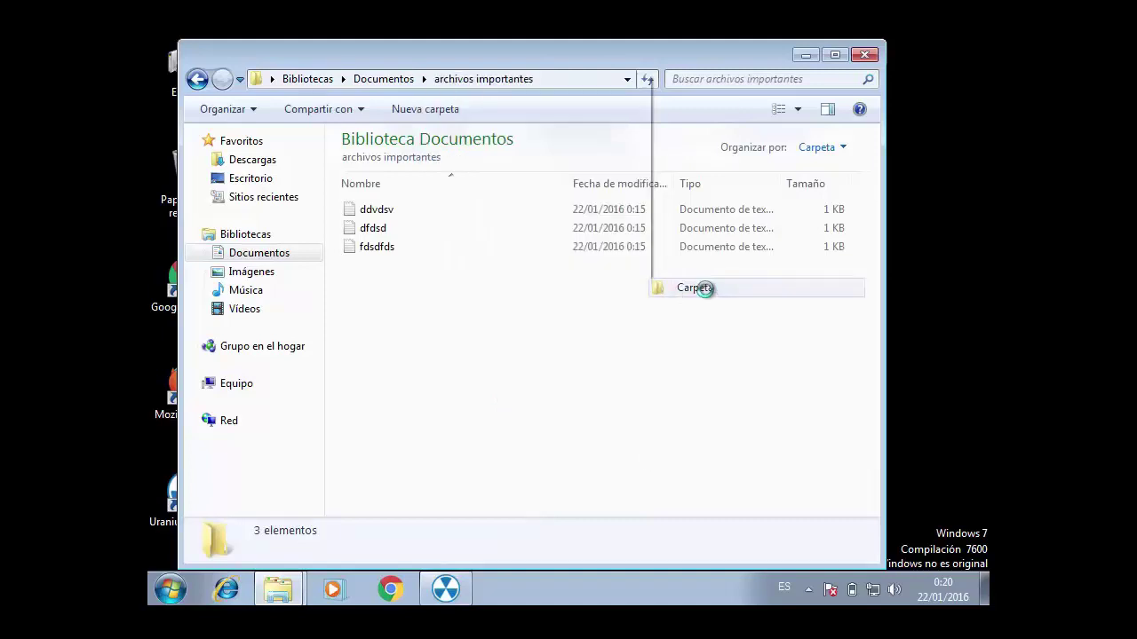
text(h)
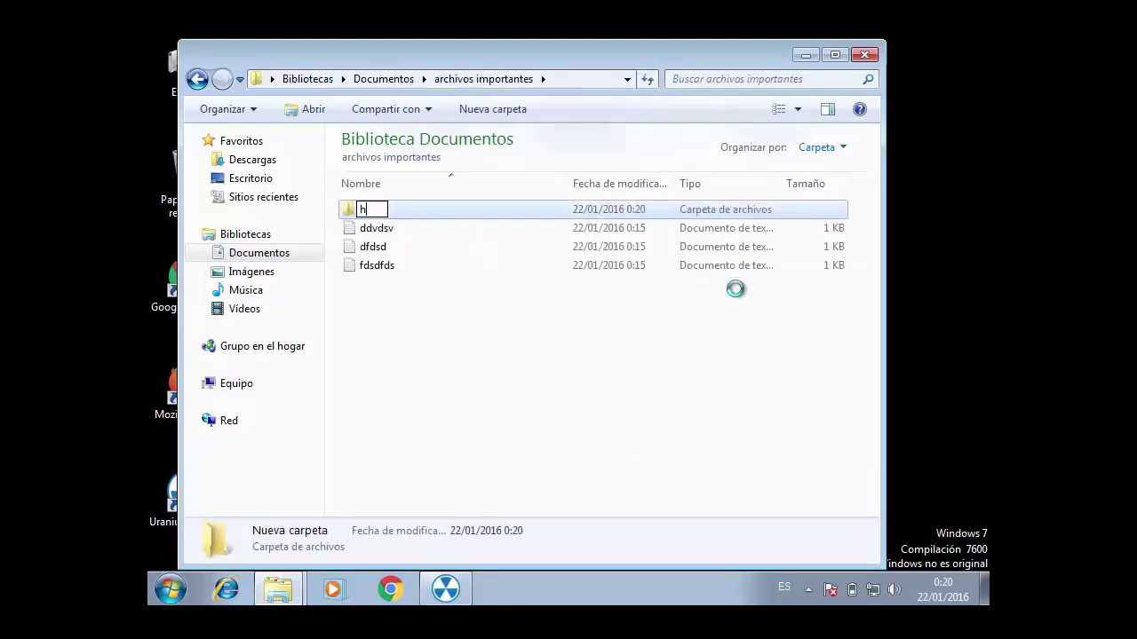
text(hdhd)
click(715, 328)
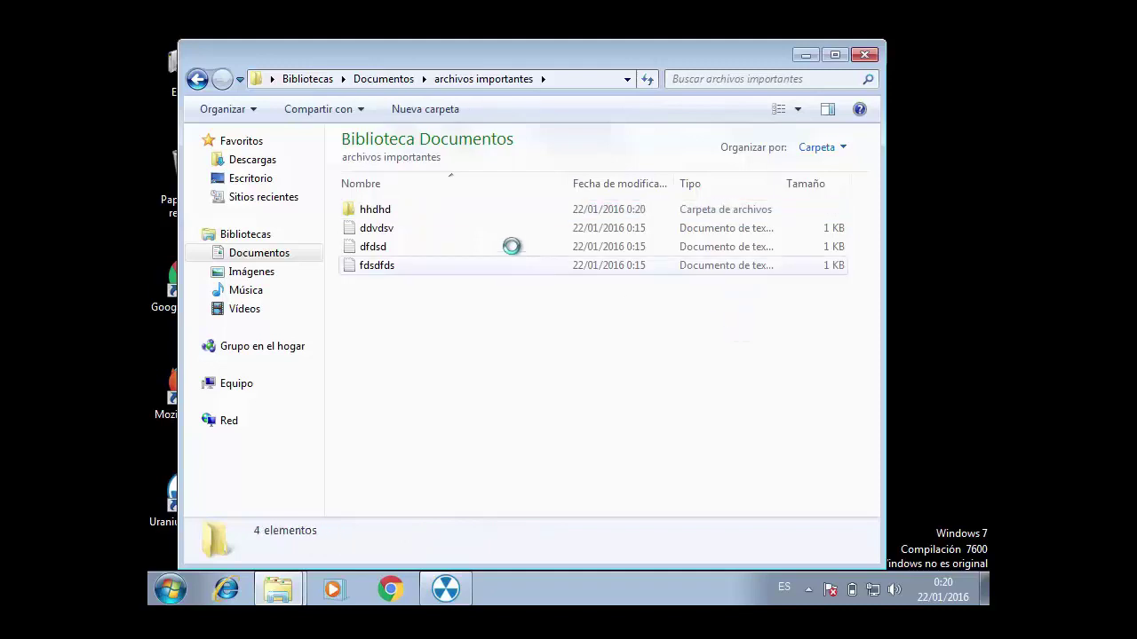
Step: Copy the text files ddvdsv, dfdsd and fdsdfds into the hhdhd folder, dismiss the Windows warning, and return to archivos importantes
double_click(458, 210)
click(197, 79)
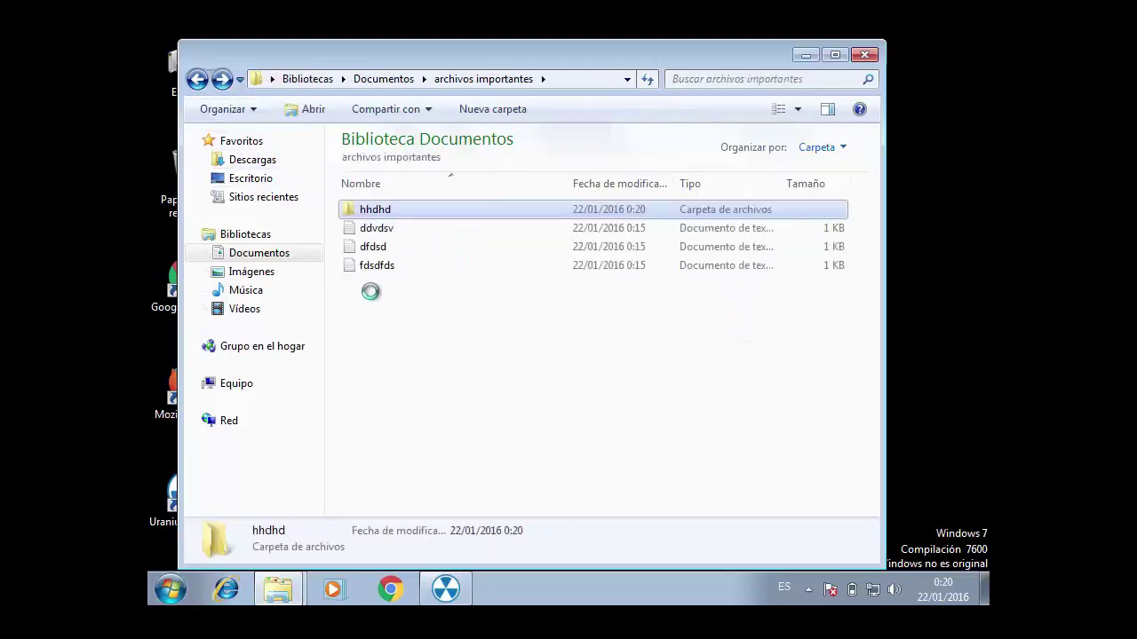
drag(370, 291, 367, 229)
double_click(386, 213)
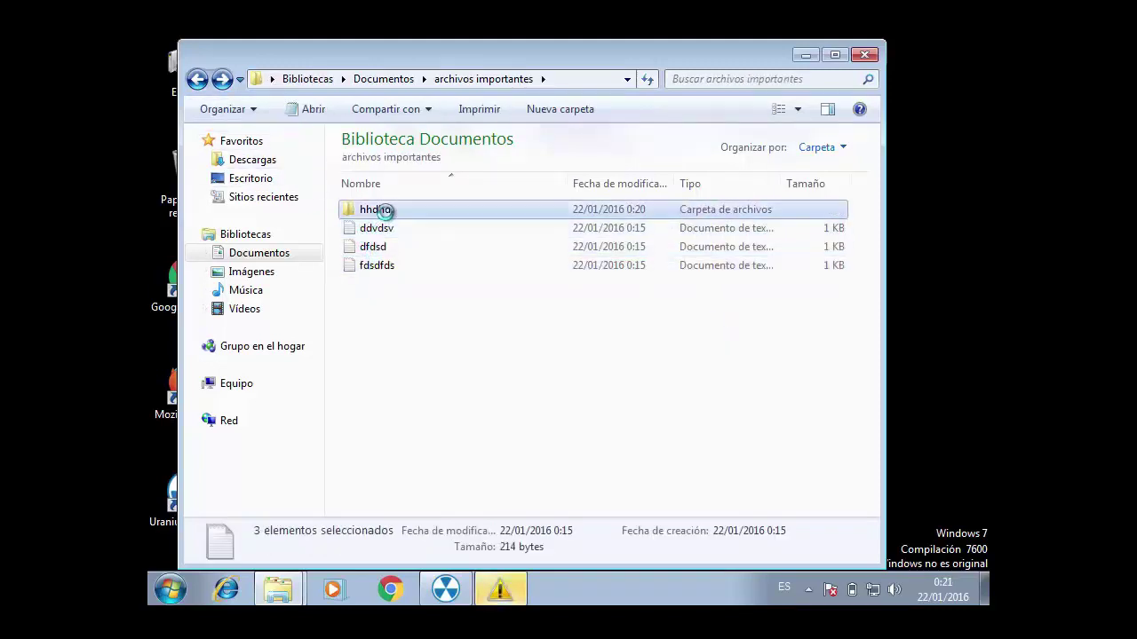
key(ctrl+v)
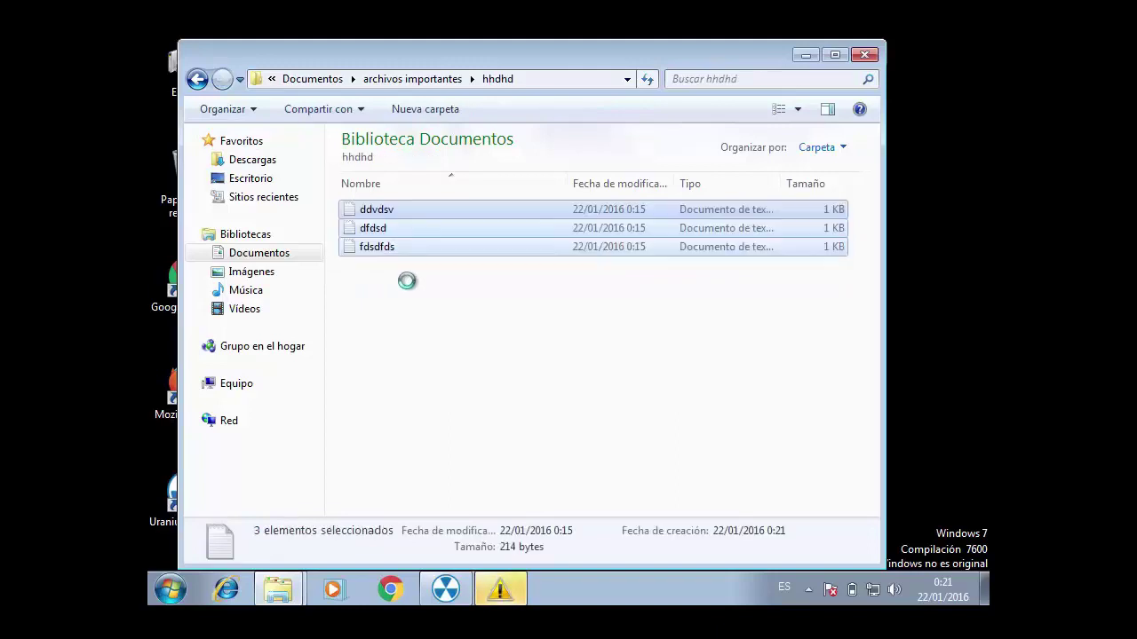
click(479, 452)
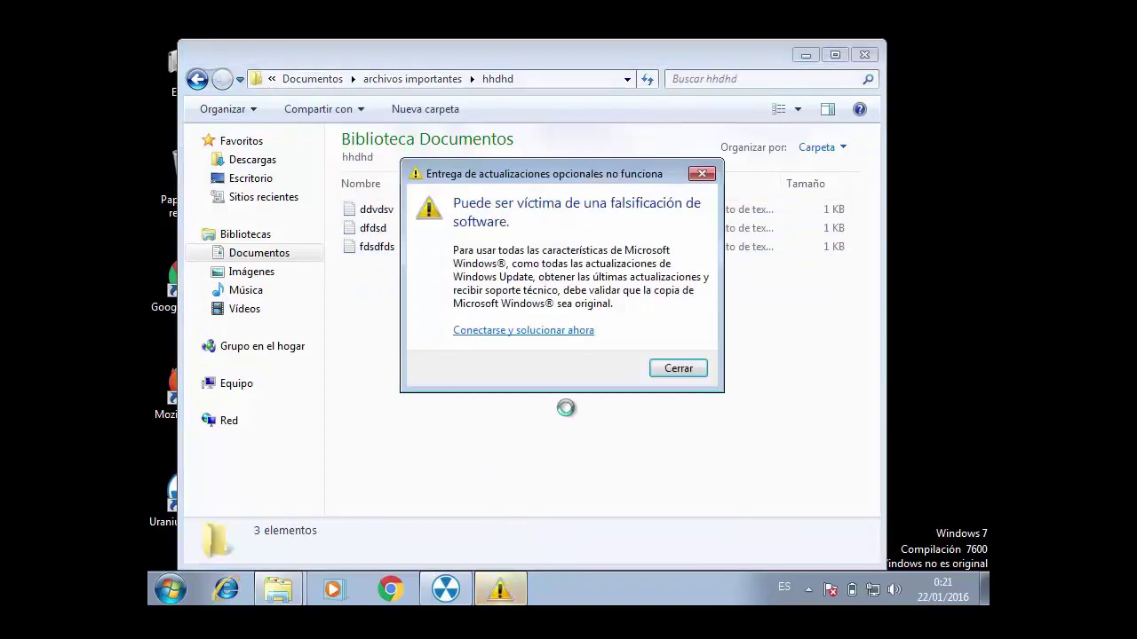
click(661, 367)
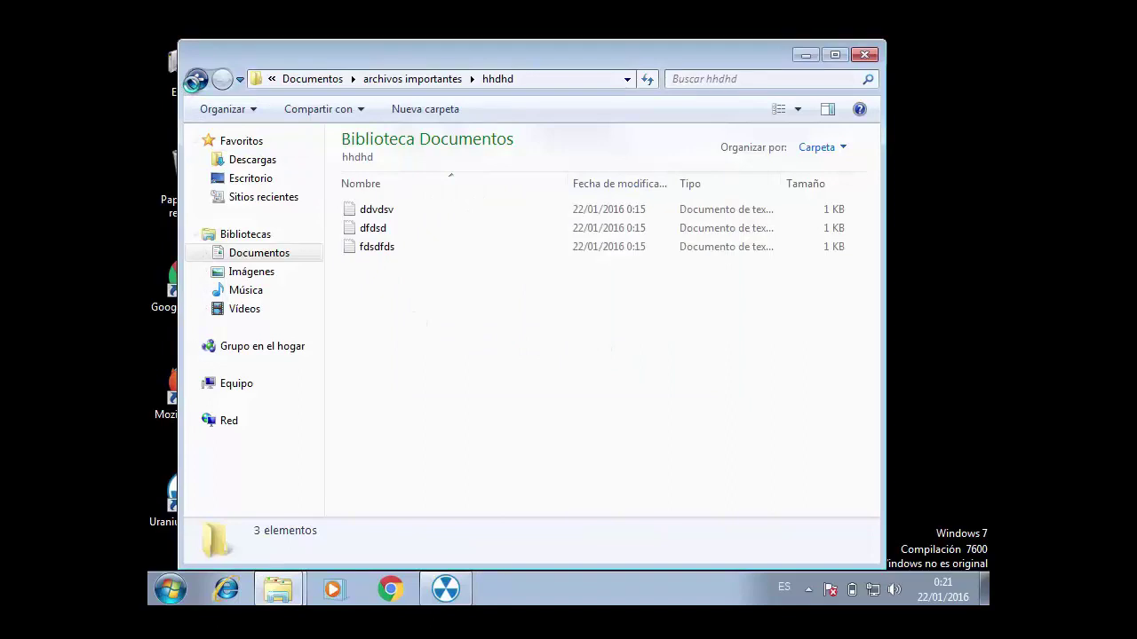
click(196, 80)
click(500, 348)
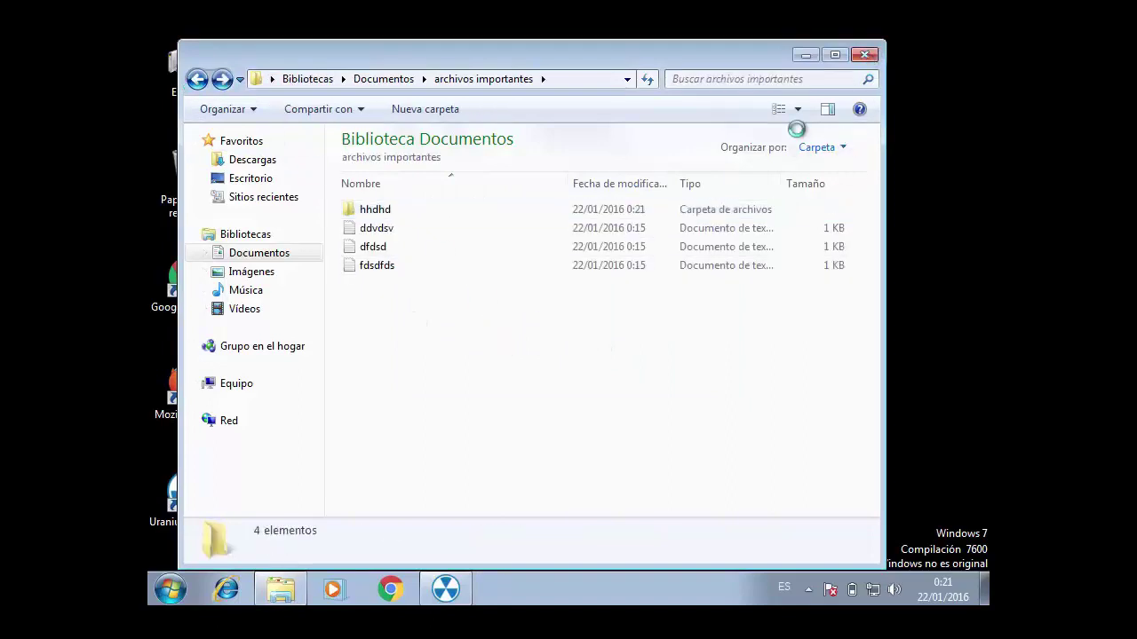
Step: Switch to Uranium Backup, expand the Backup incremental element and run the backup for that element only
key(super+d)
click(446, 589)
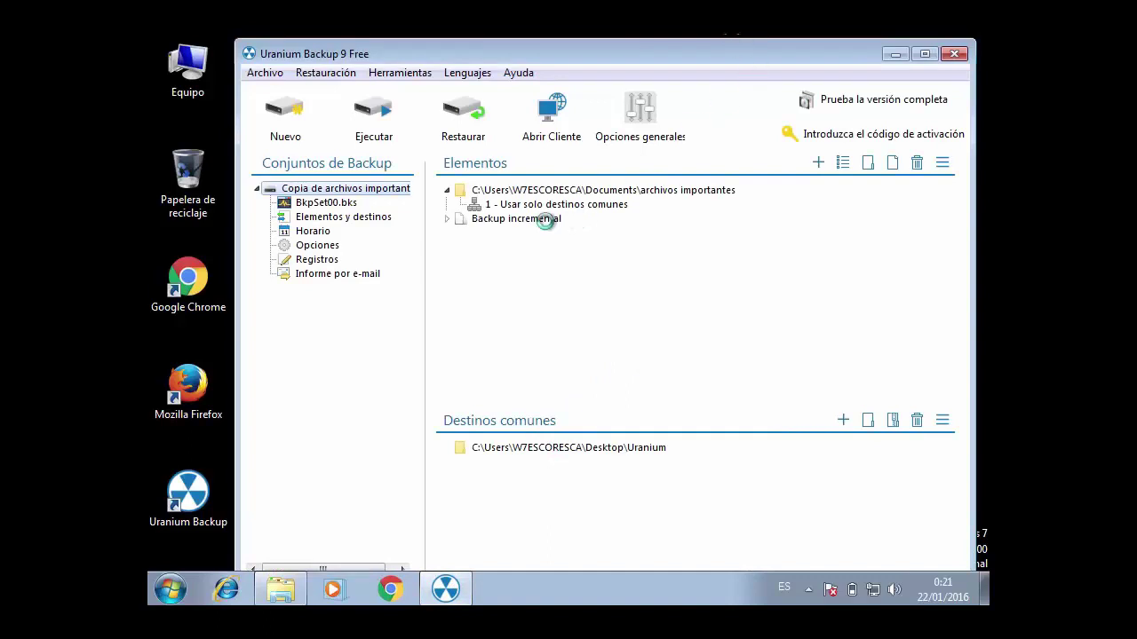
click(446, 219)
right_click(482, 219)
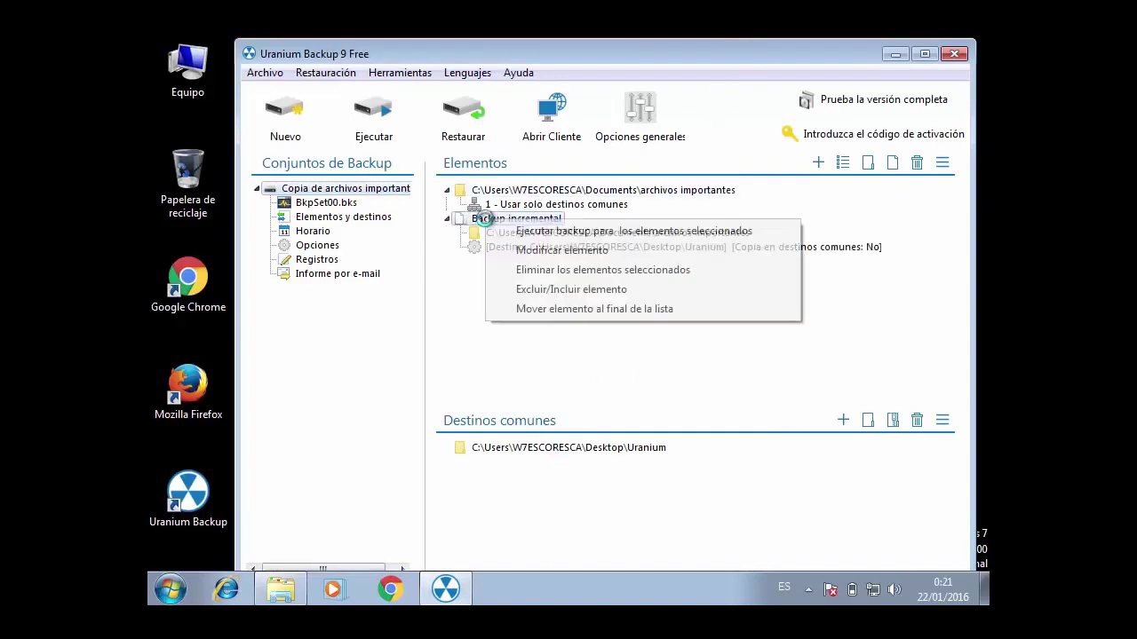
click(524, 231)
click(609, 370)
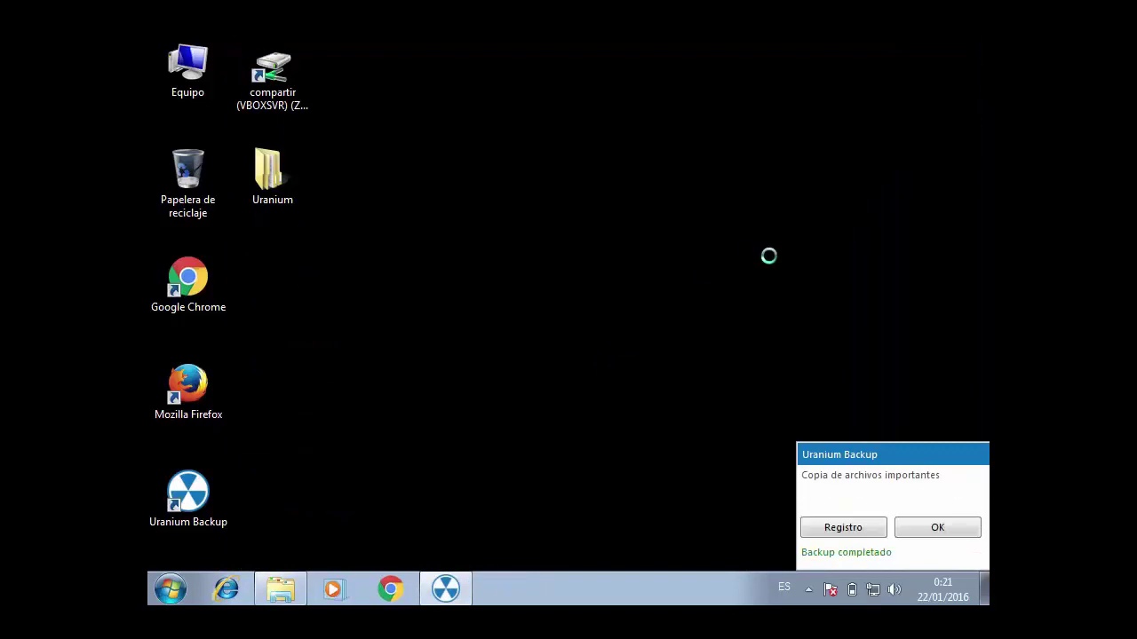
Step: Review the completed backup's log down to the processed elements and destination archive name, and move the log window aside
click(844, 527)
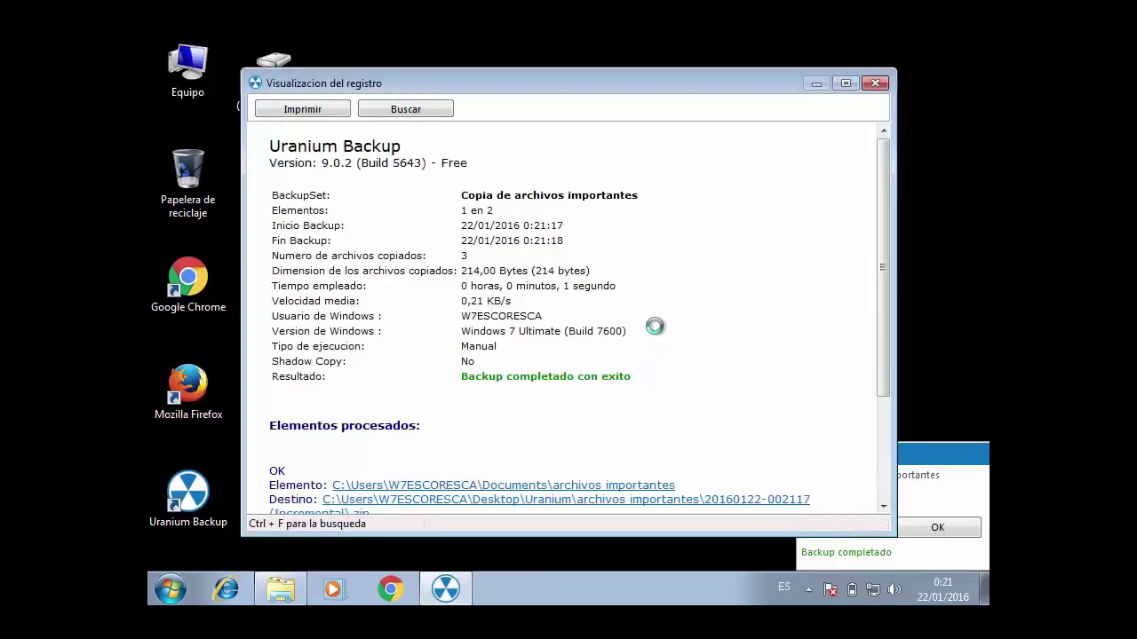
scroll(656, 314, down, 3)
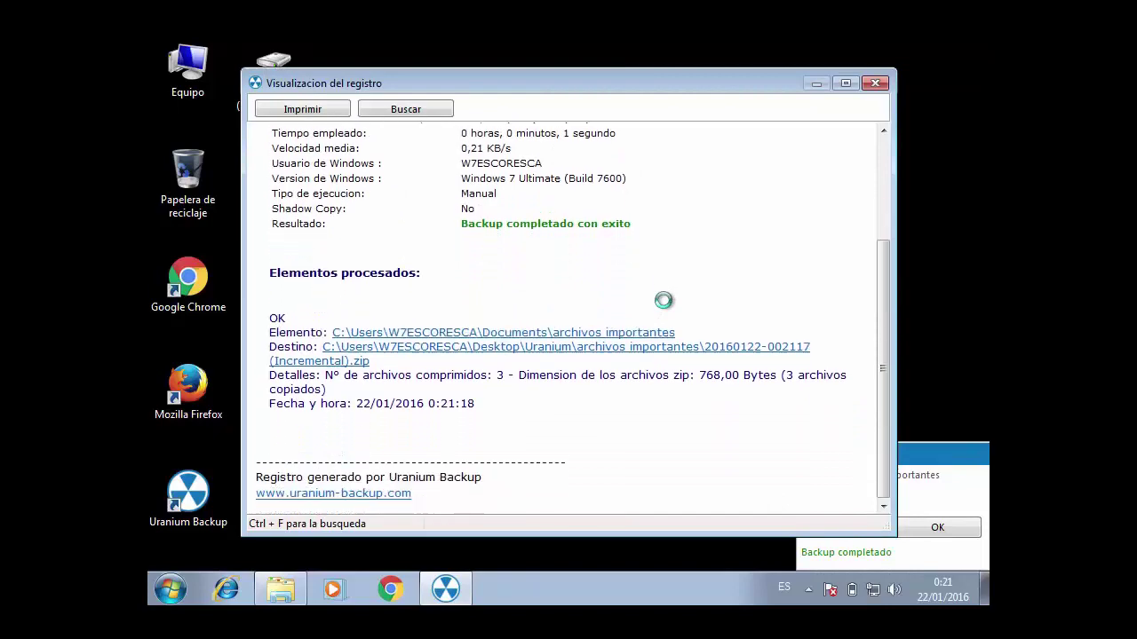
scroll(671, 297, up, 2)
scroll(671, 298, down, 1)
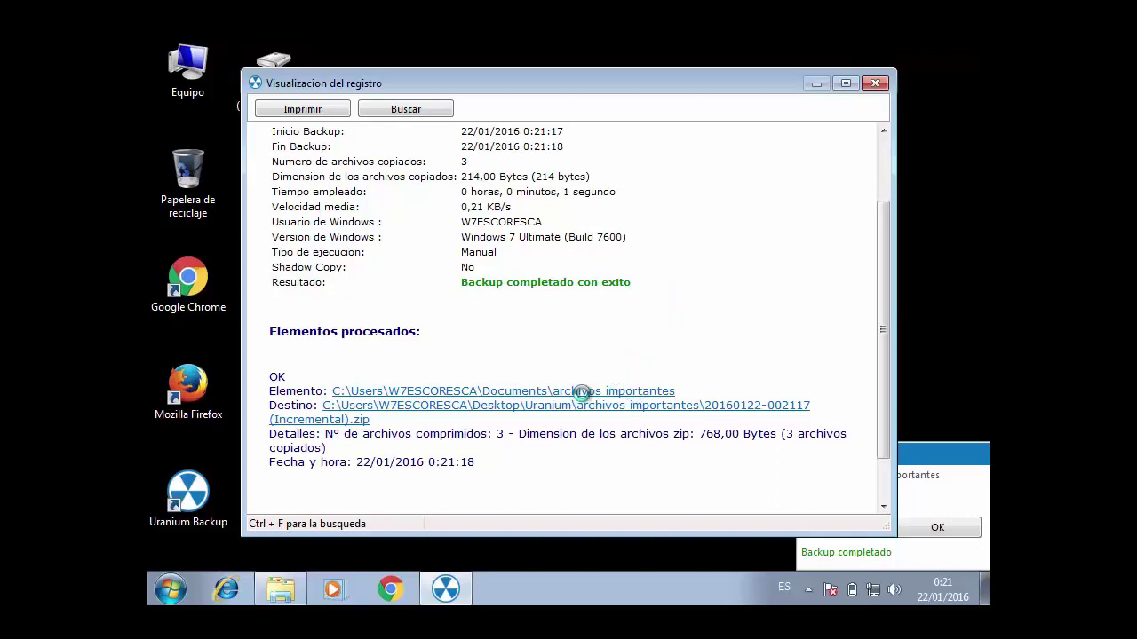
click(371, 421)
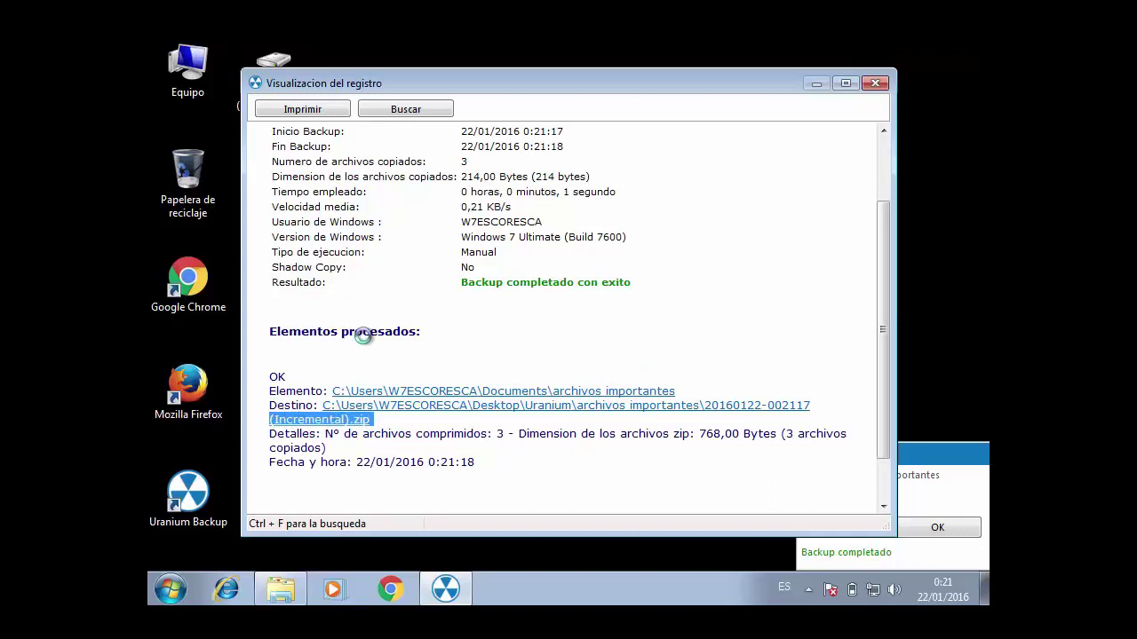
drag(411, 73, 531, 80)
Step: Open archivos importantes inside the desktop's Uranium folder to compare the complete and incremental backup archives
double_click(293, 183)
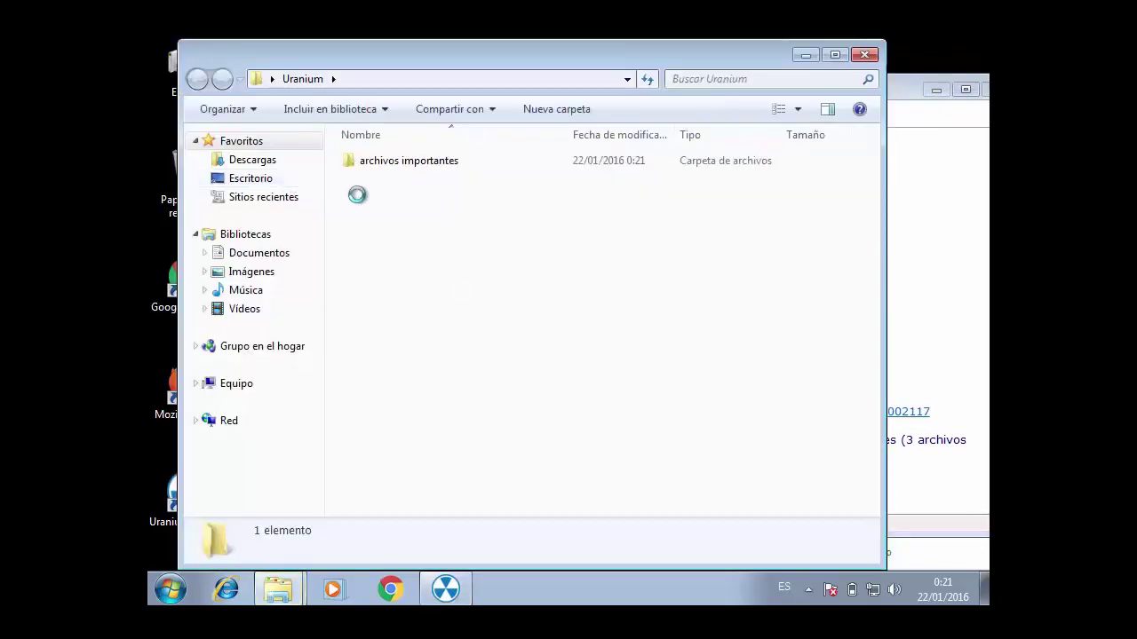
double_click(373, 160)
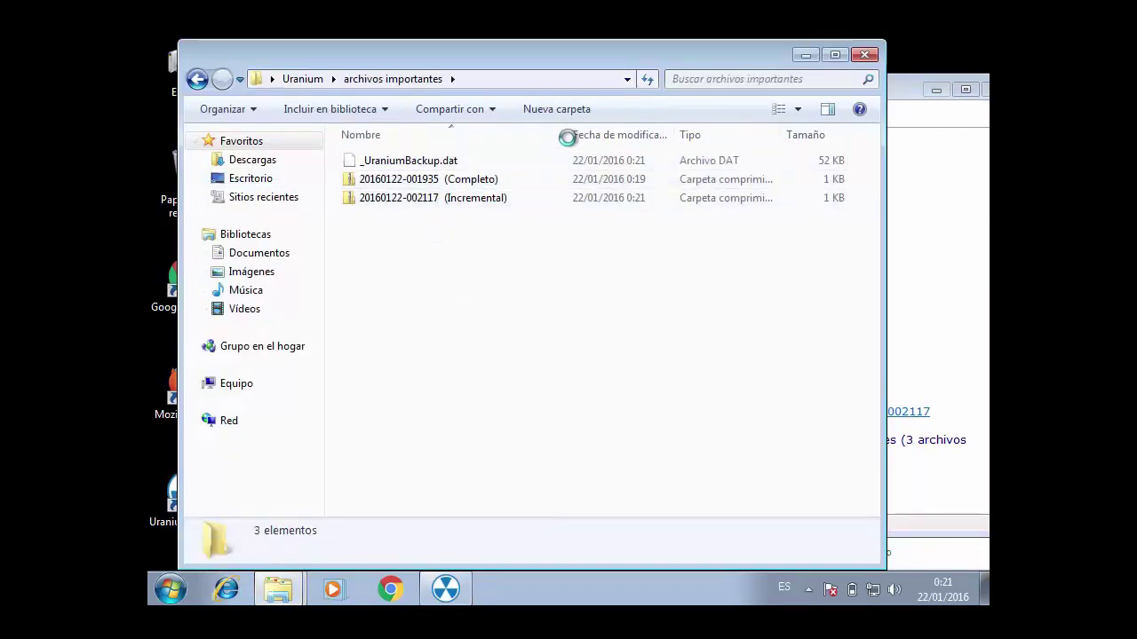
drag(566, 137, 602, 133)
Step: Switch to Chrome, search the web for winrar and open the Descargas WinRAR page on winrar.es
click(389, 586)
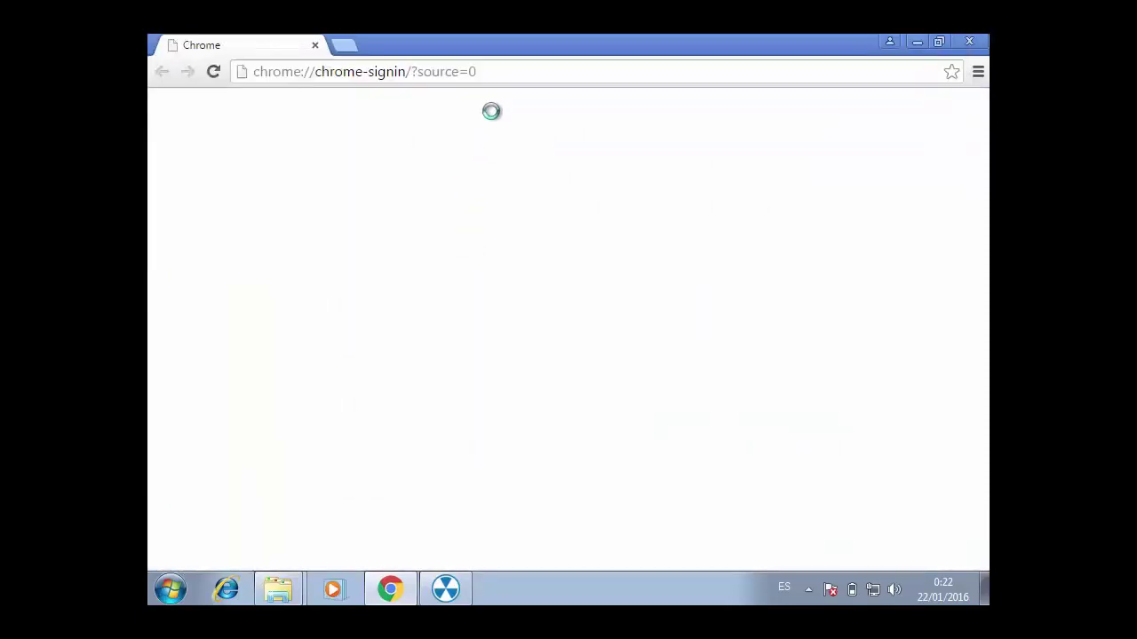
click(502, 71)
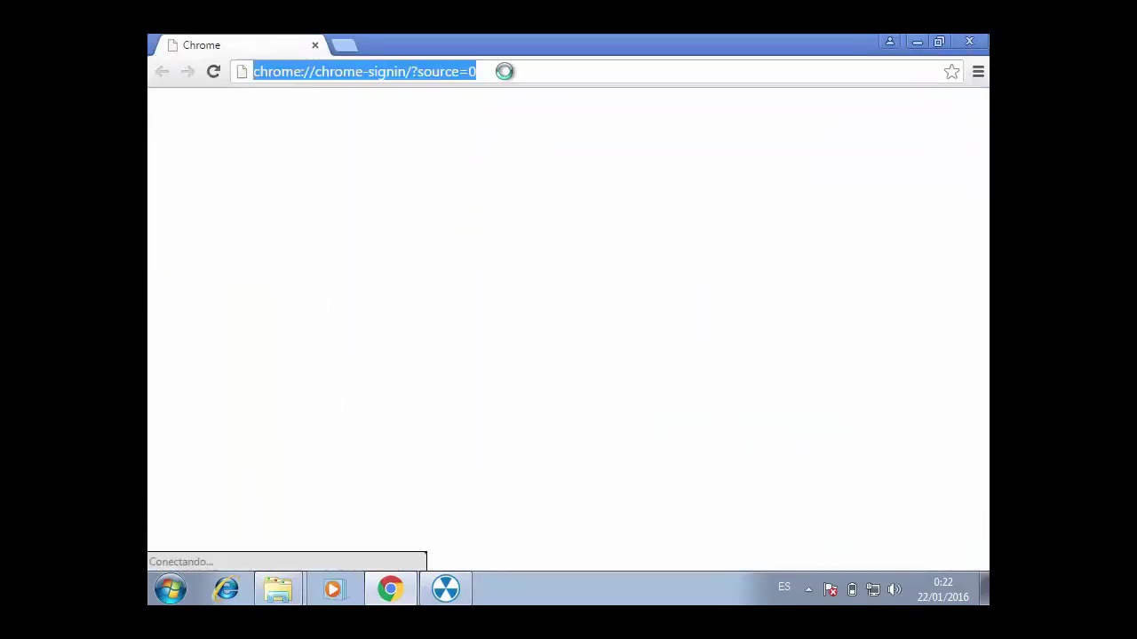
text(winrar)
key(Return)
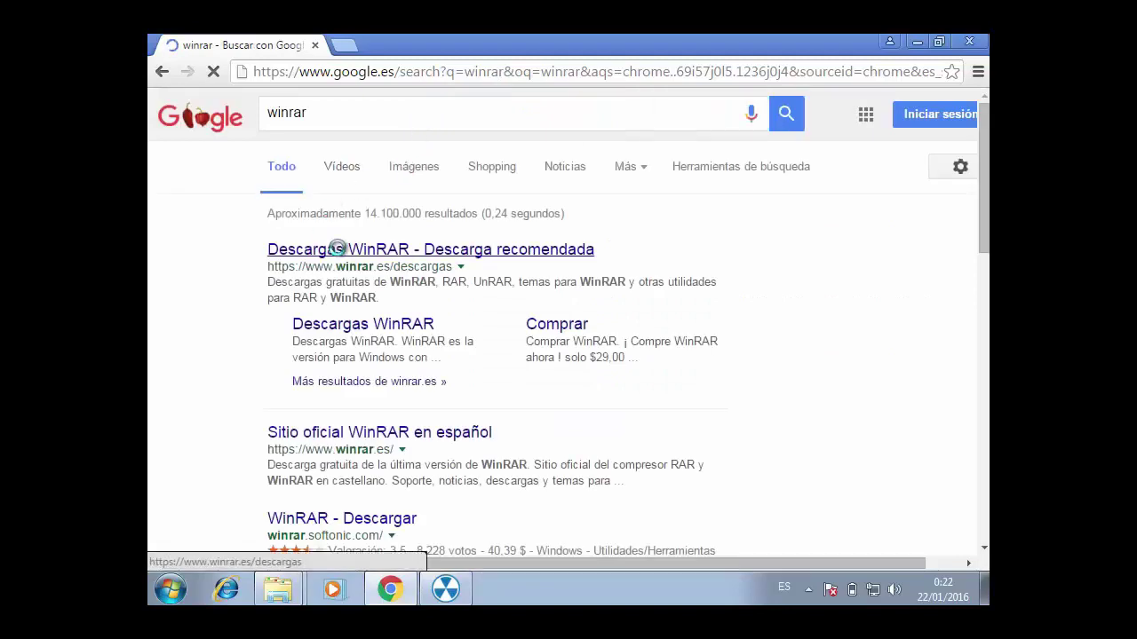
click(355, 248)
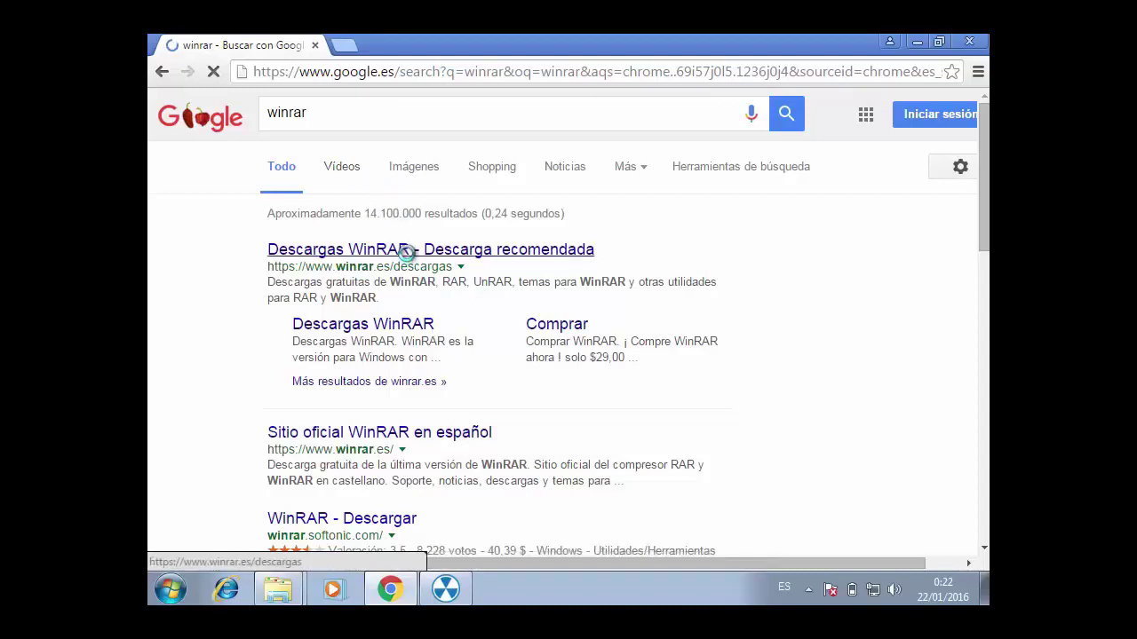
click(431, 249)
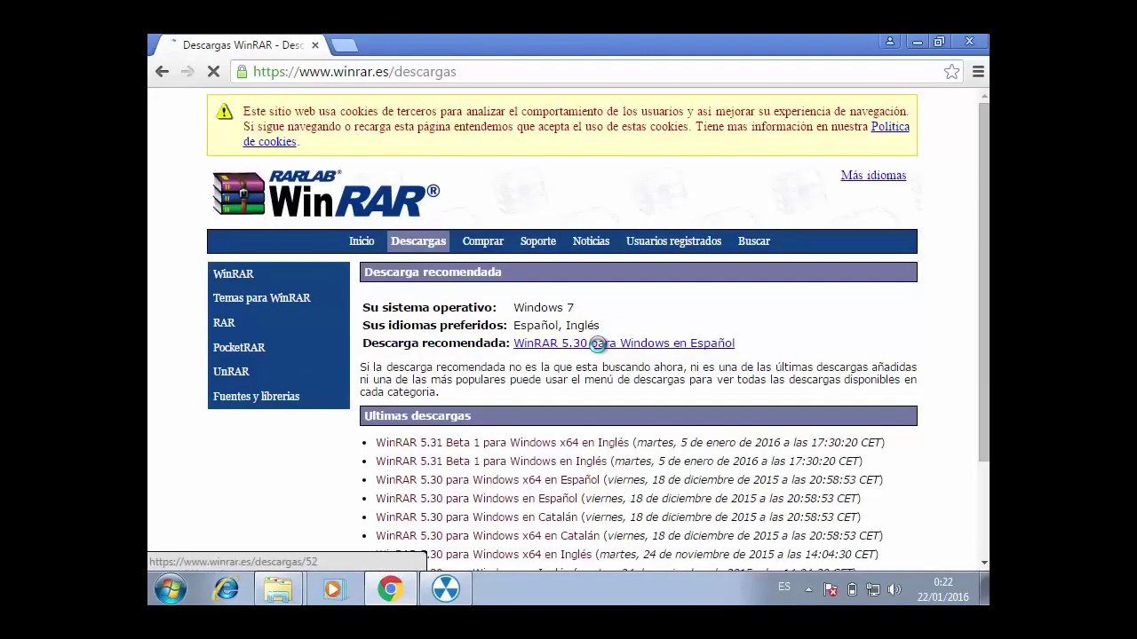
Step: Download WinRAR 5.30 para Windows en Español and install it in C:\Program Files\WinRAR with the default associations and integration options
click(597, 343)
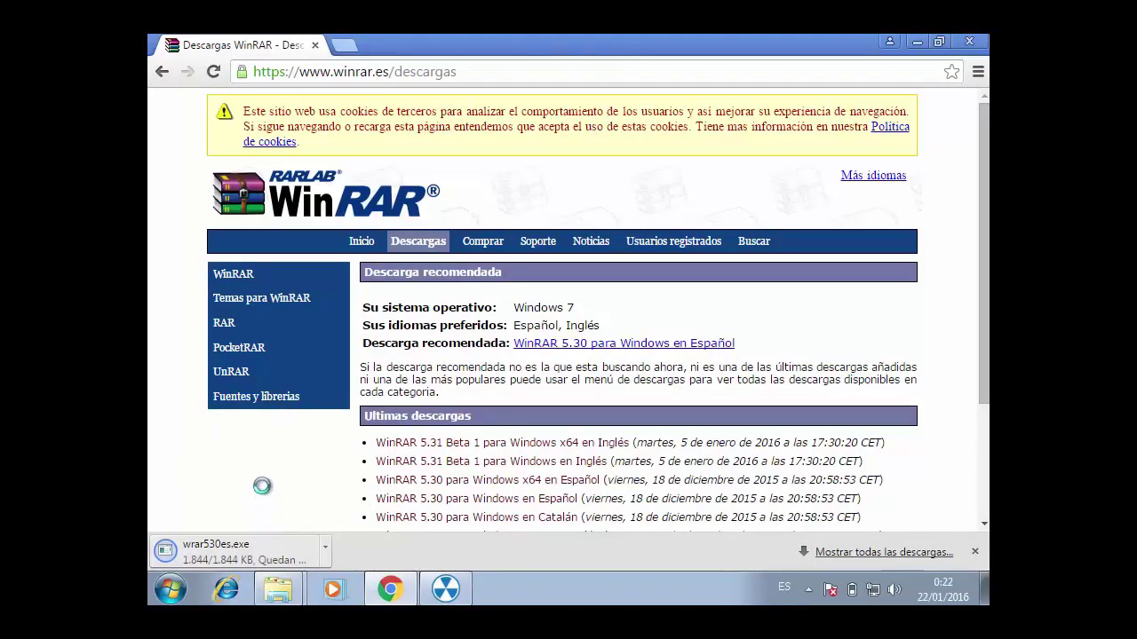
click(252, 556)
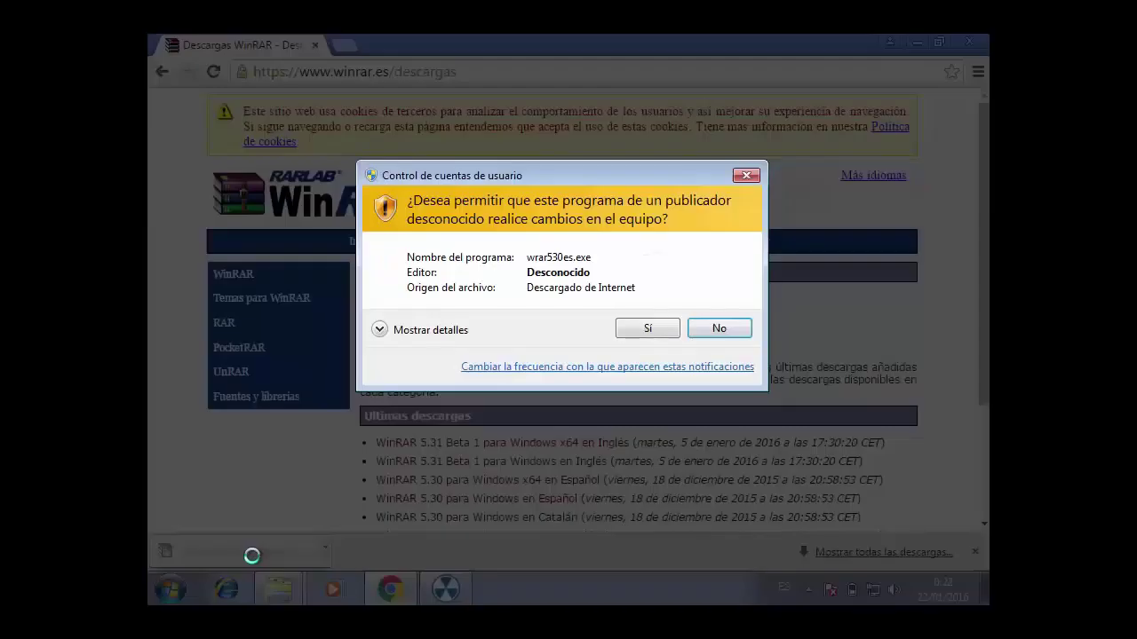
click(651, 328)
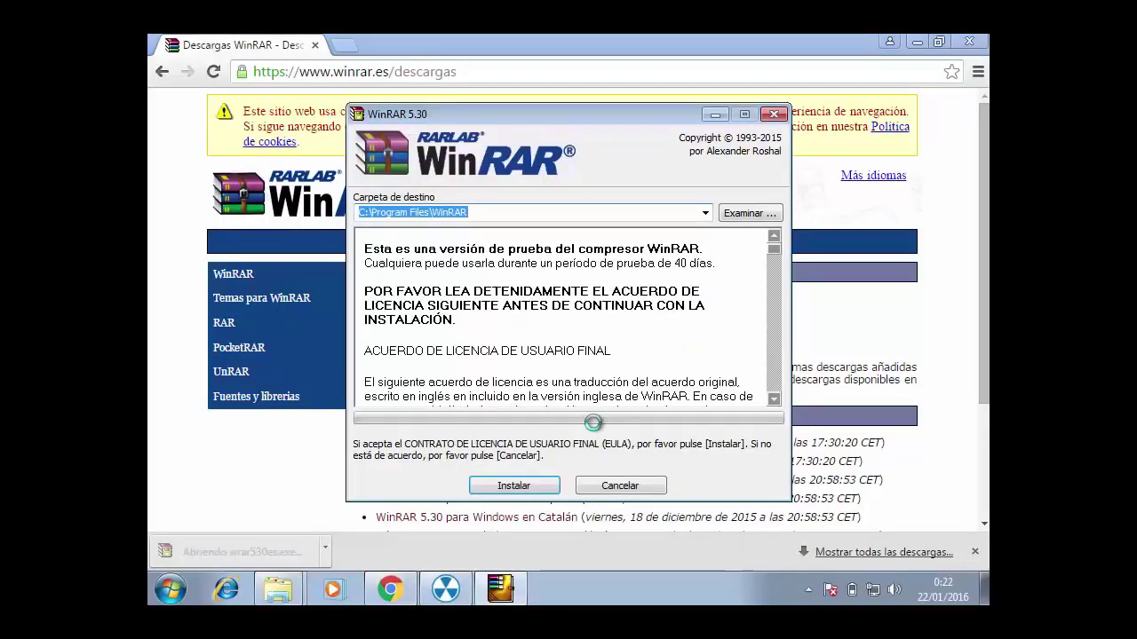
click(533, 486)
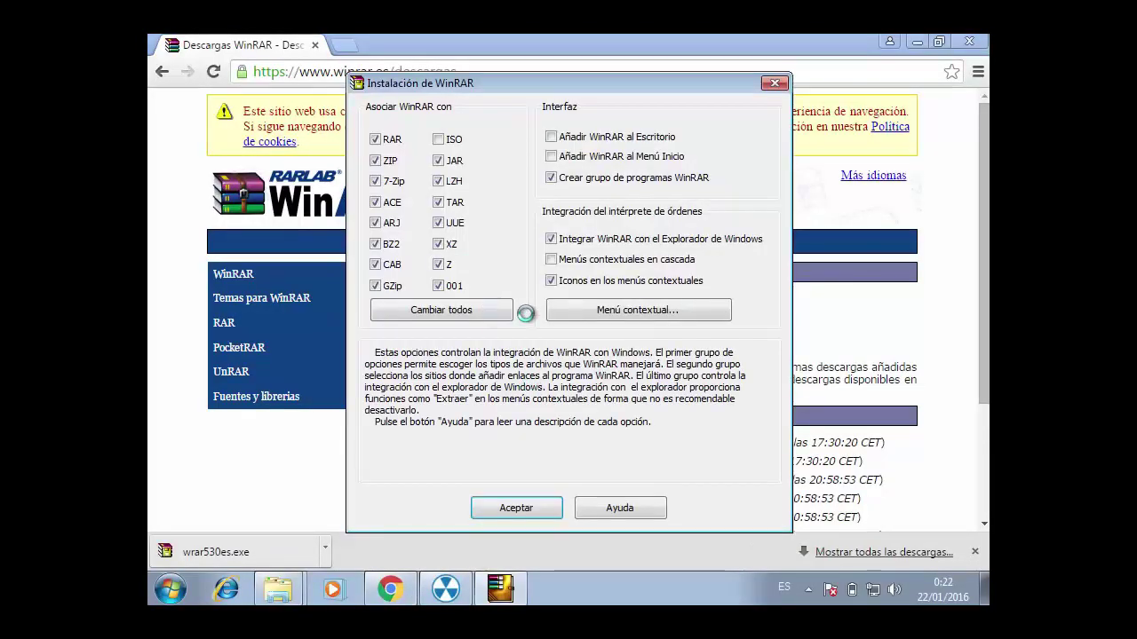
click(538, 503)
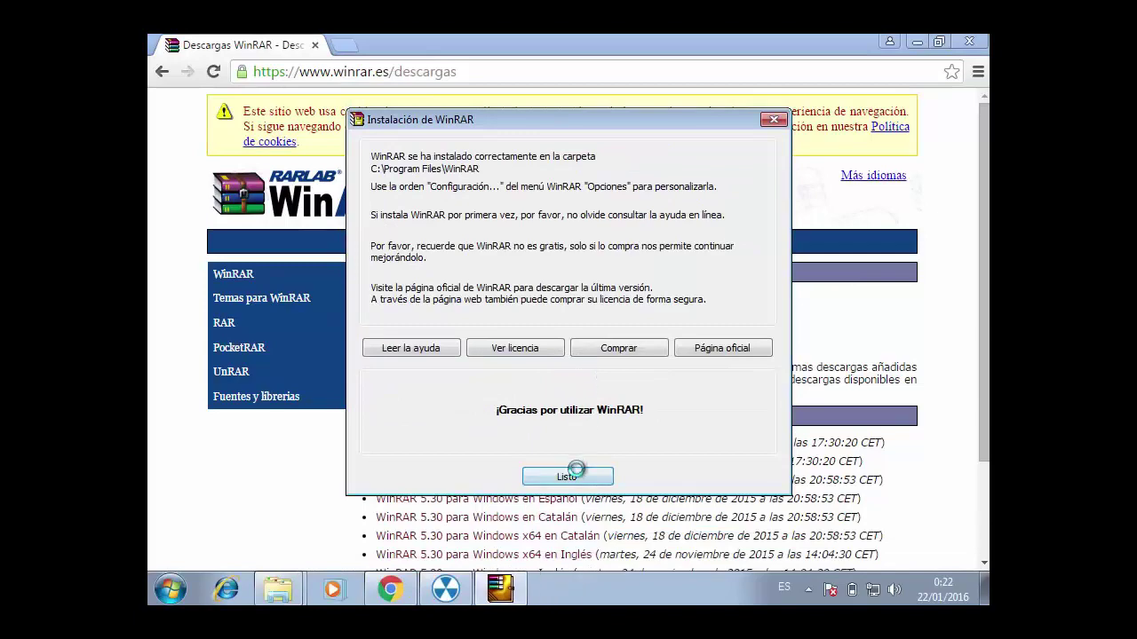
Step: Finish the WinRAR installer, minimize Chrome and bring the archivos importantes backup folder to the front
click(573, 473)
click(862, 52)
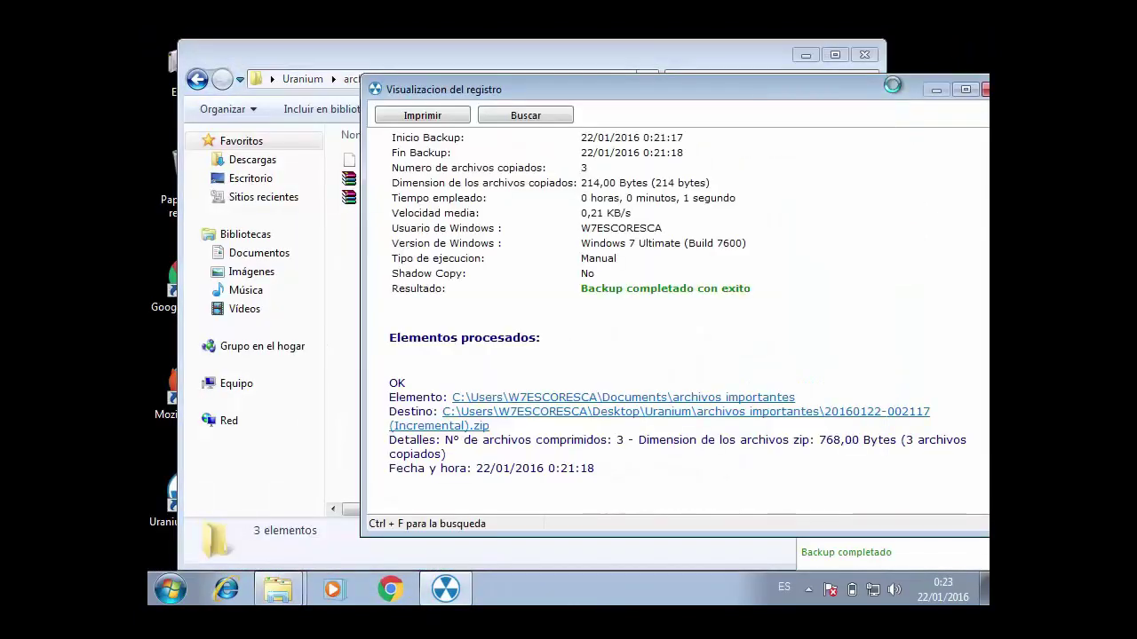
click(729, 57)
Step: Compare the dates and file sizes of the Completo and Incremental ZIP archives in the backup folder
click(476, 178)
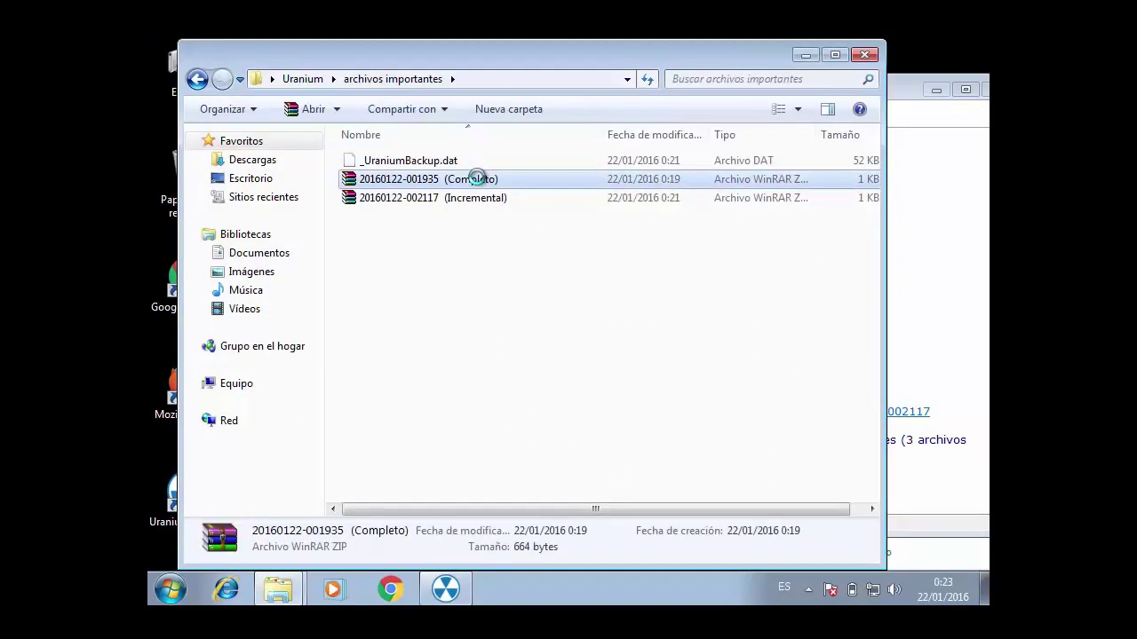
click(688, 375)
click(457, 198)
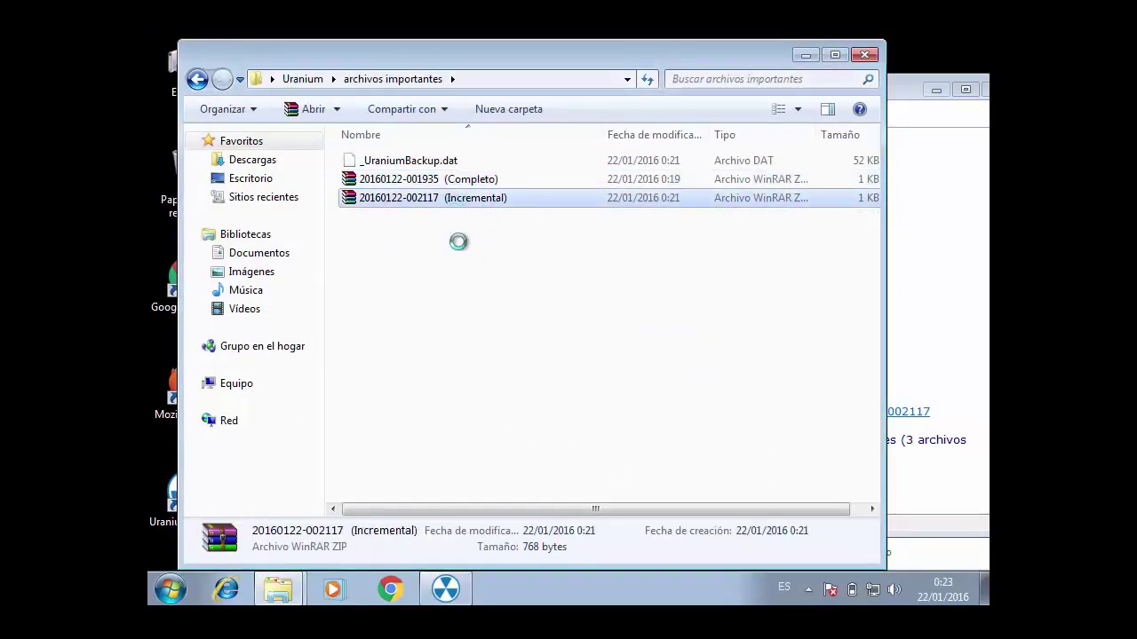
click(464, 180)
click(458, 198)
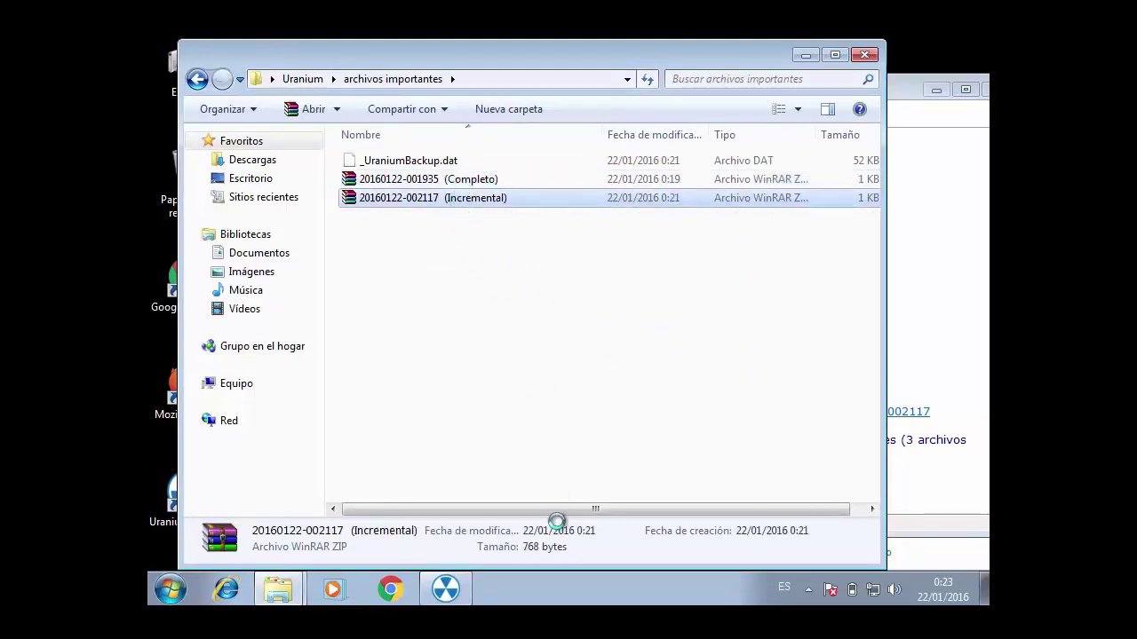
click(457, 182)
click(457, 197)
click(458, 182)
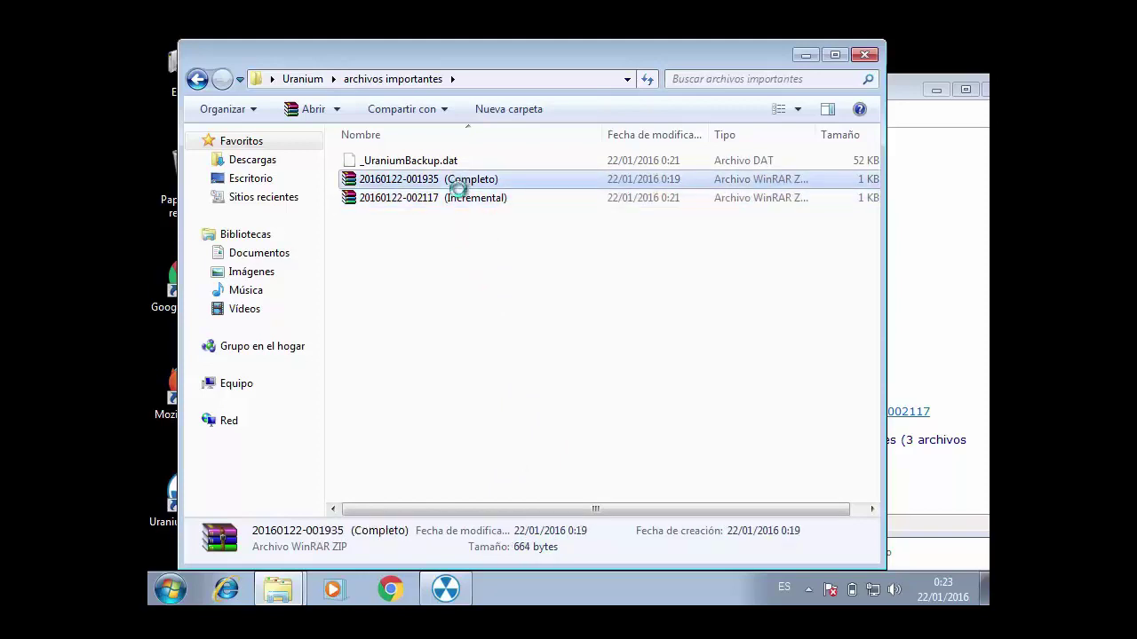
click(457, 197)
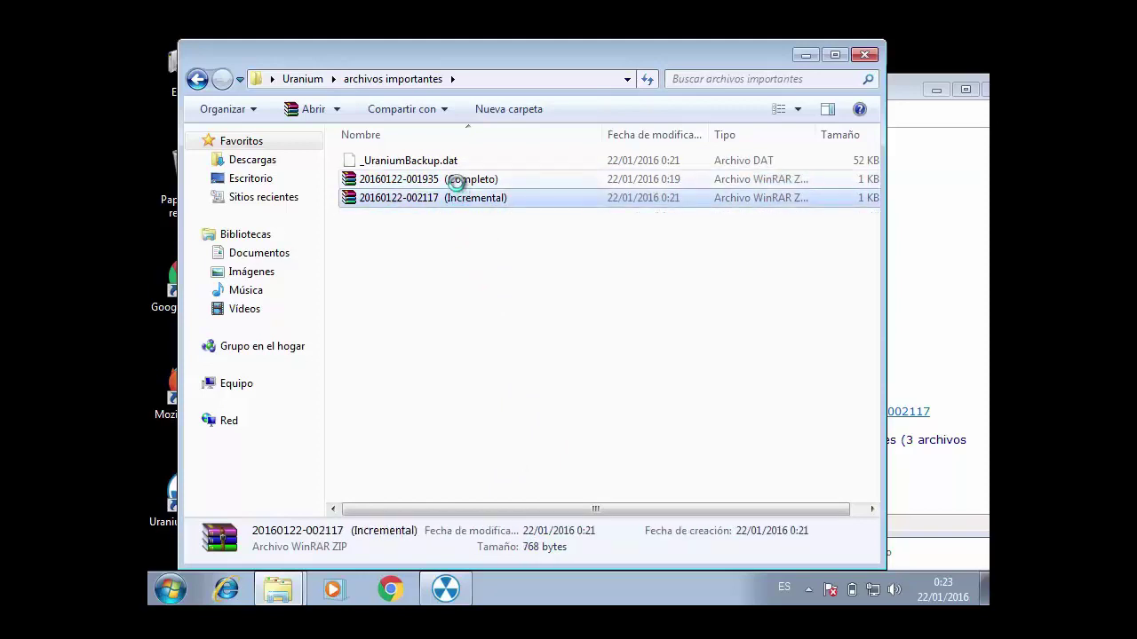
click(456, 181)
click(456, 198)
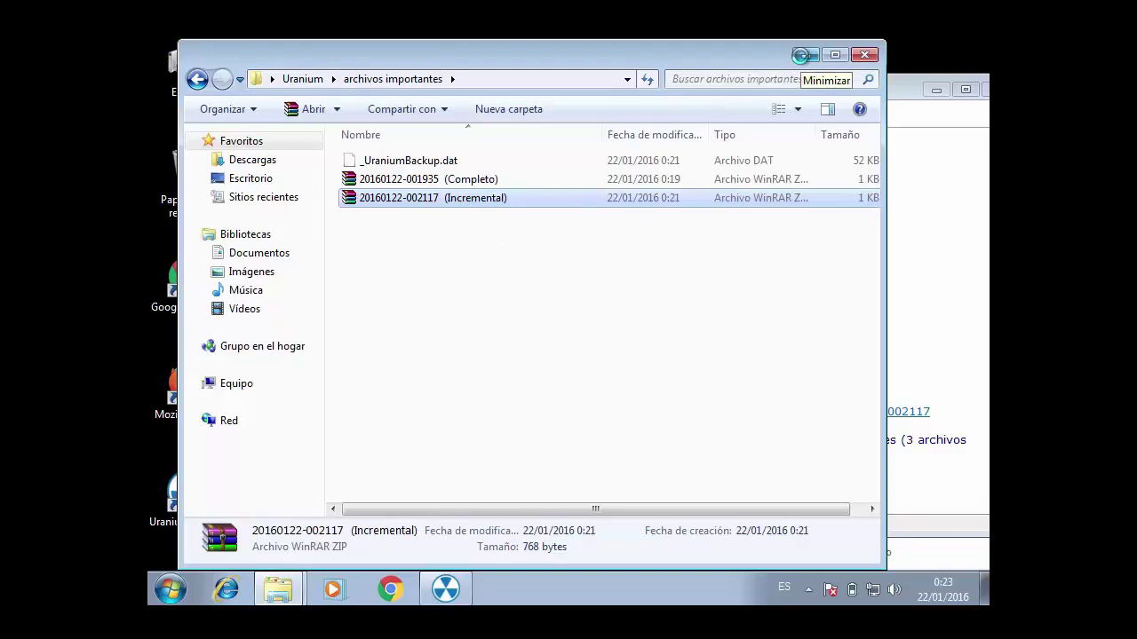
Step: Minimize the backup folder window and close the backup log viewer to get back to the Uranium Backup main window
click(806, 55)
drag(782, 81, 663, 80)
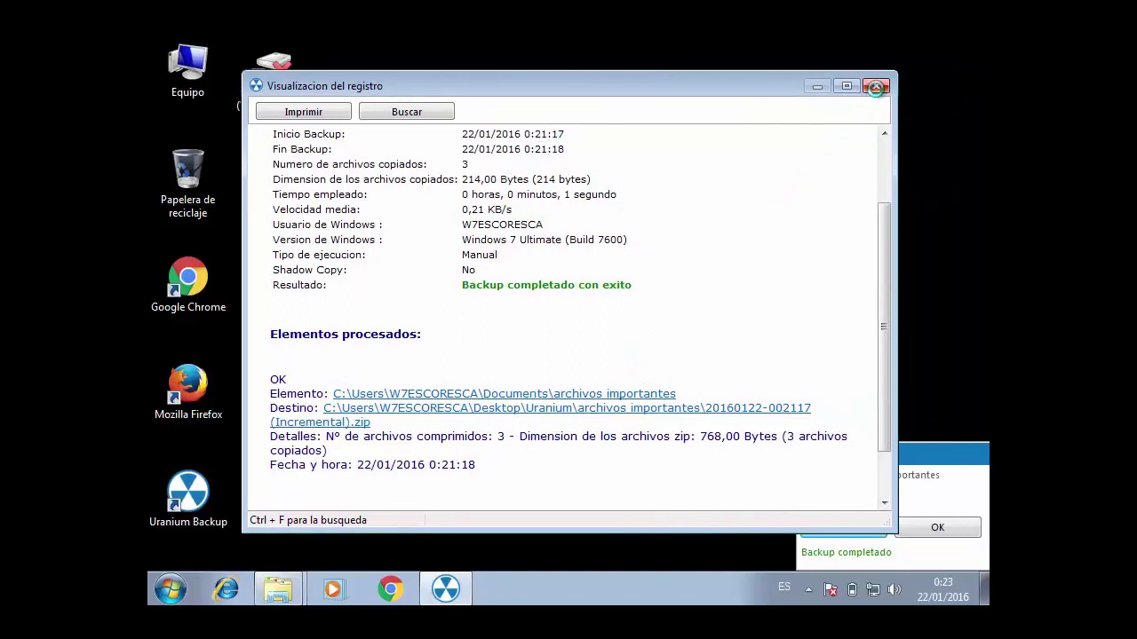
click(876, 87)
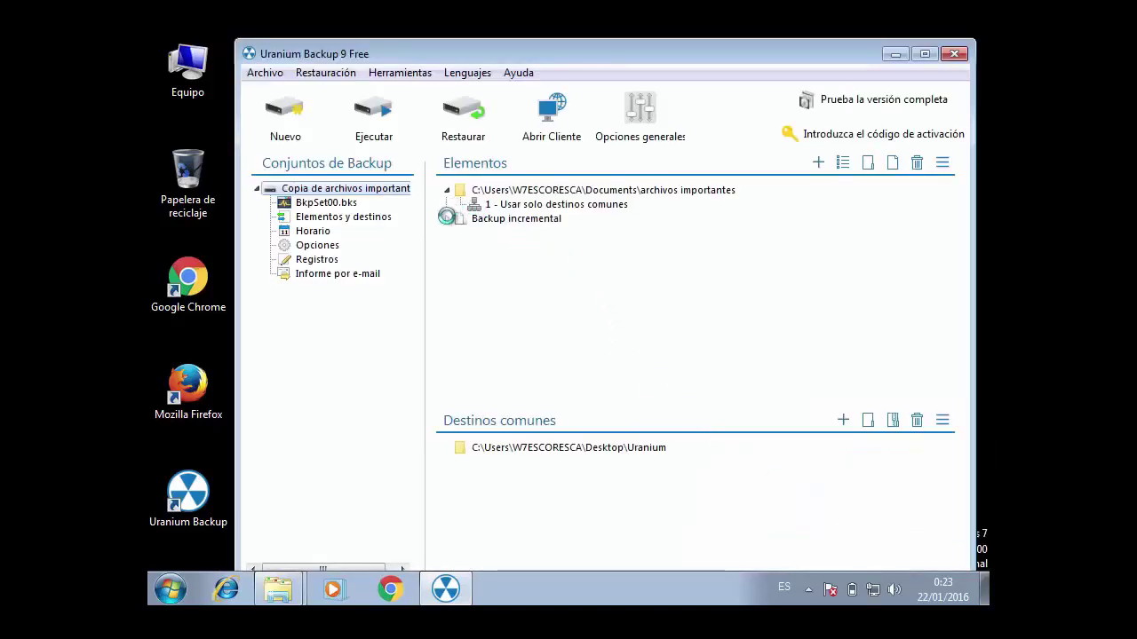
right_click(496, 218)
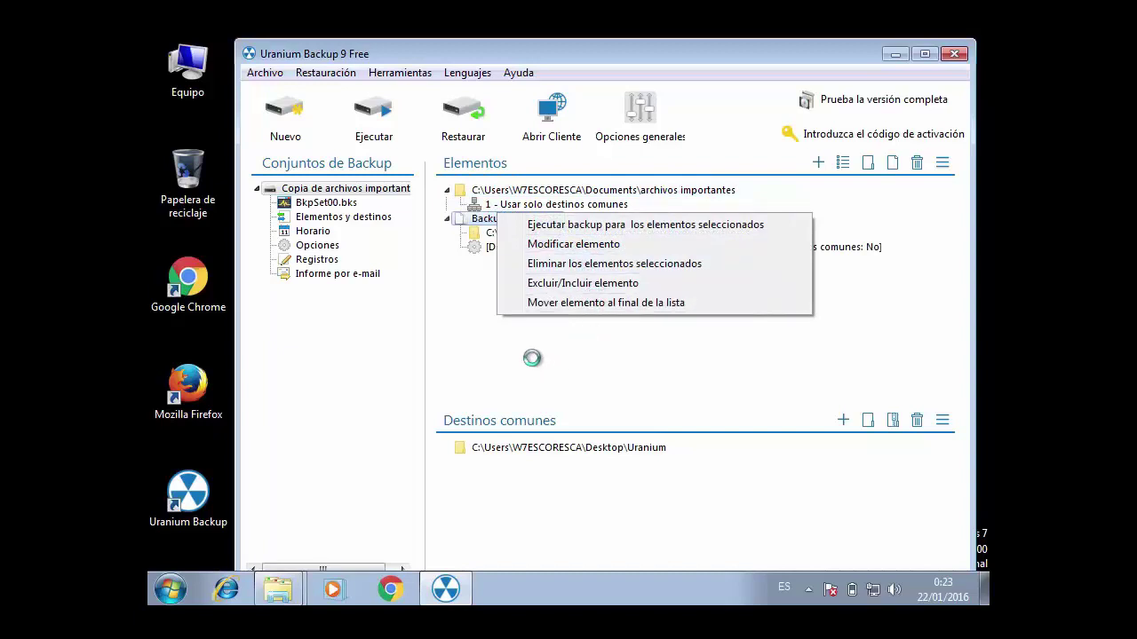
click(463, 301)
click(394, 73)
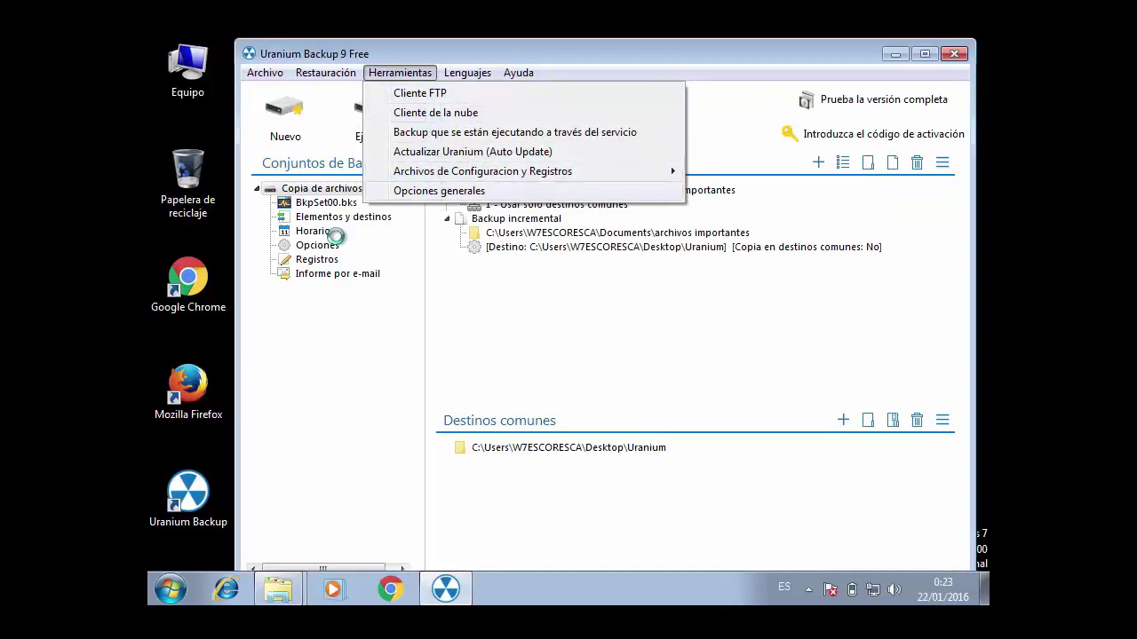
Step: Examine the backup set's Horario scheduling options, trying Días de la semana and Días del mes
click(316, 230)
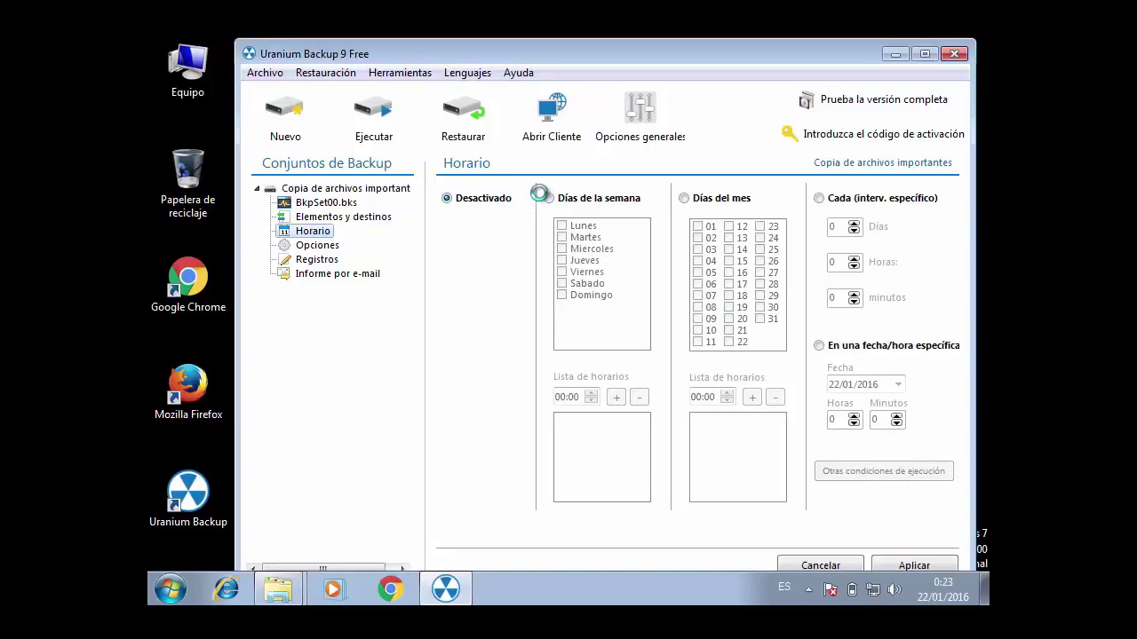
click(560, 200)
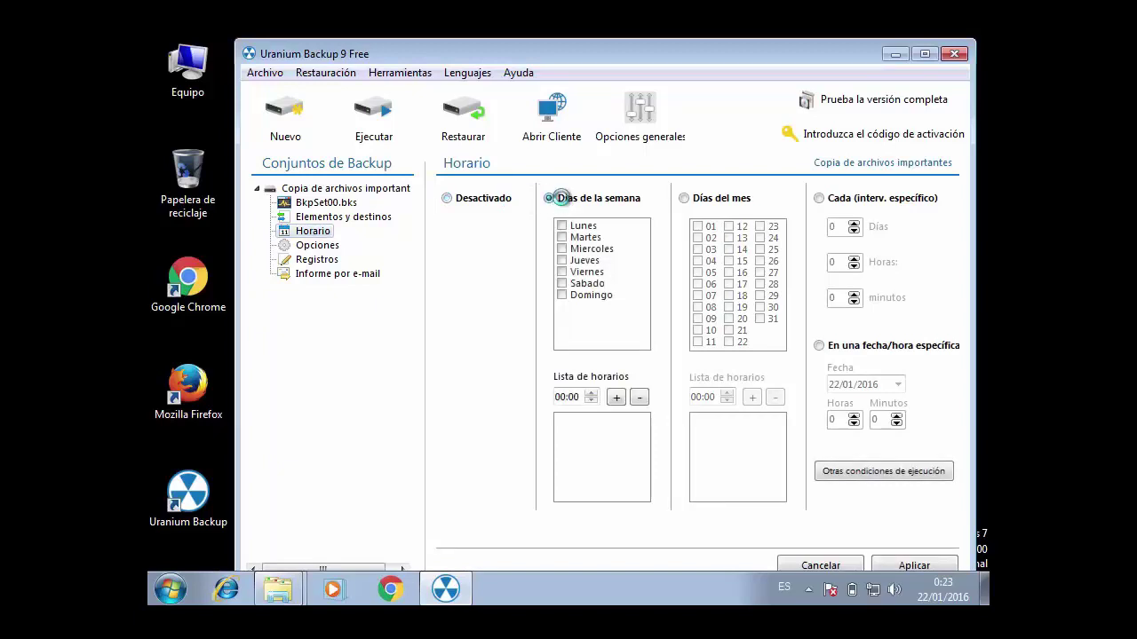
click(684, 198)
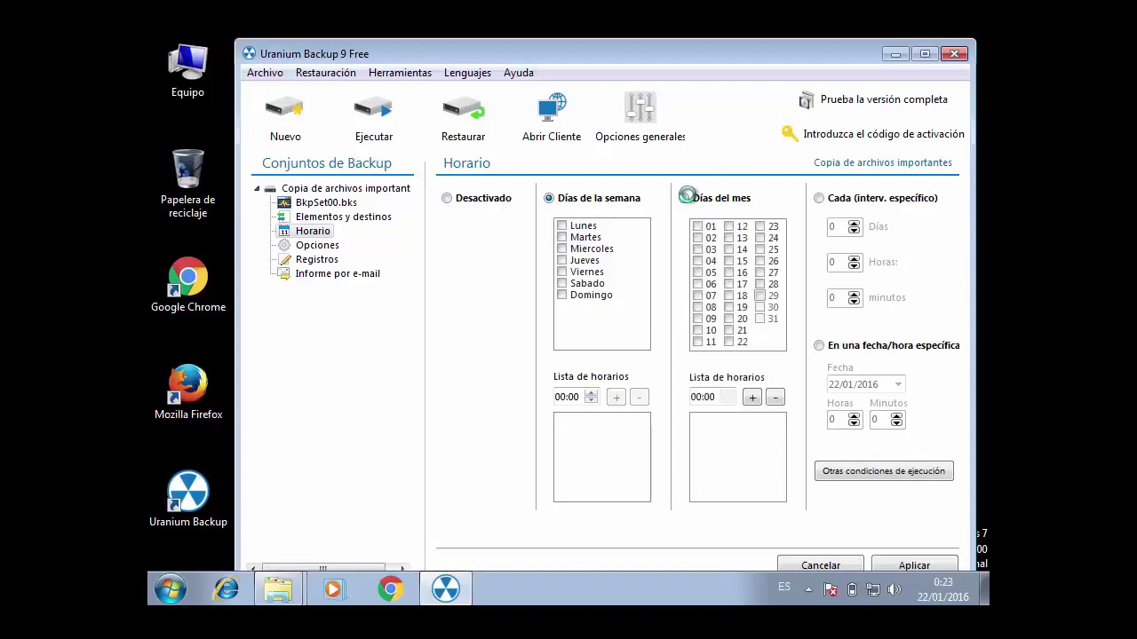
click(578, 200)
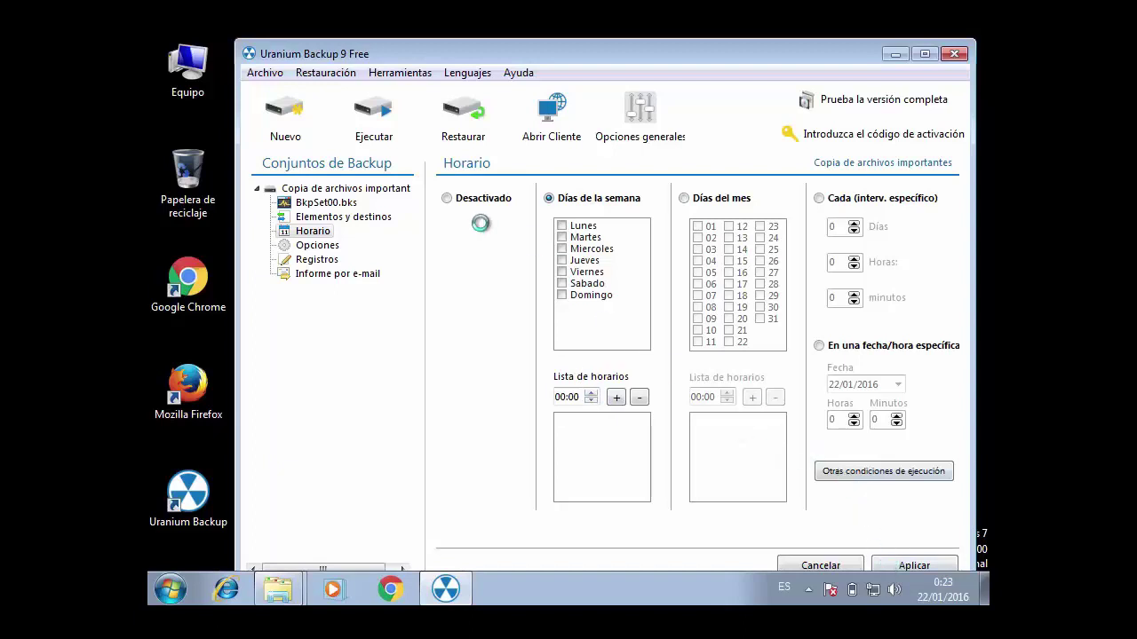
Step: Review the backup set's Transferencias FTP options from overwrite rules to port limits, and leave them discarding all modifications
click(330, 244)
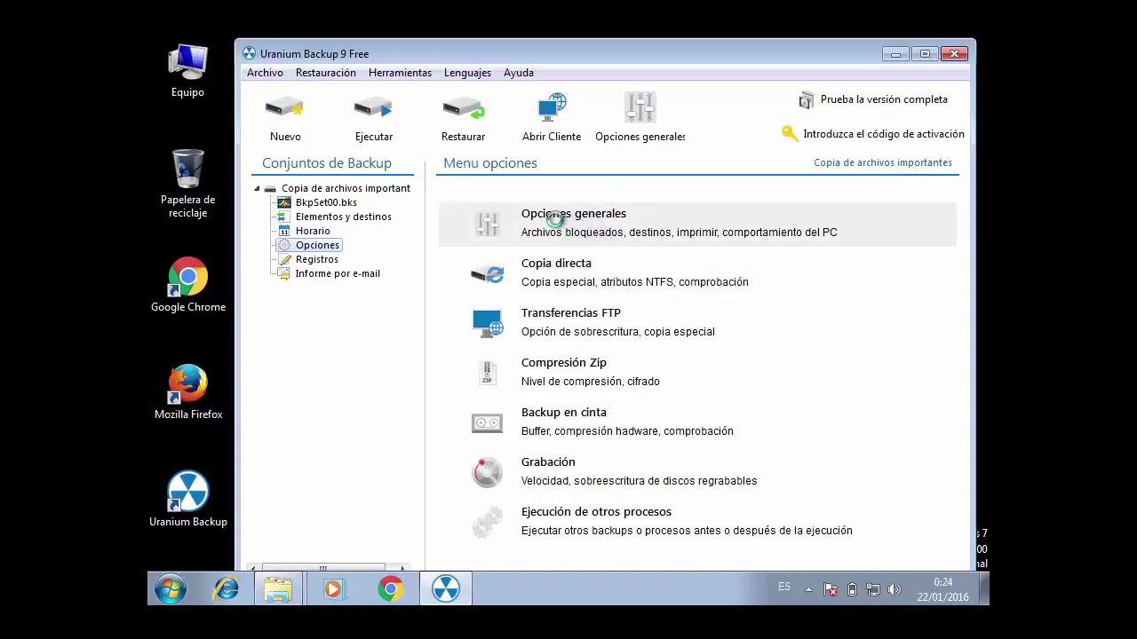
click(619, 317)
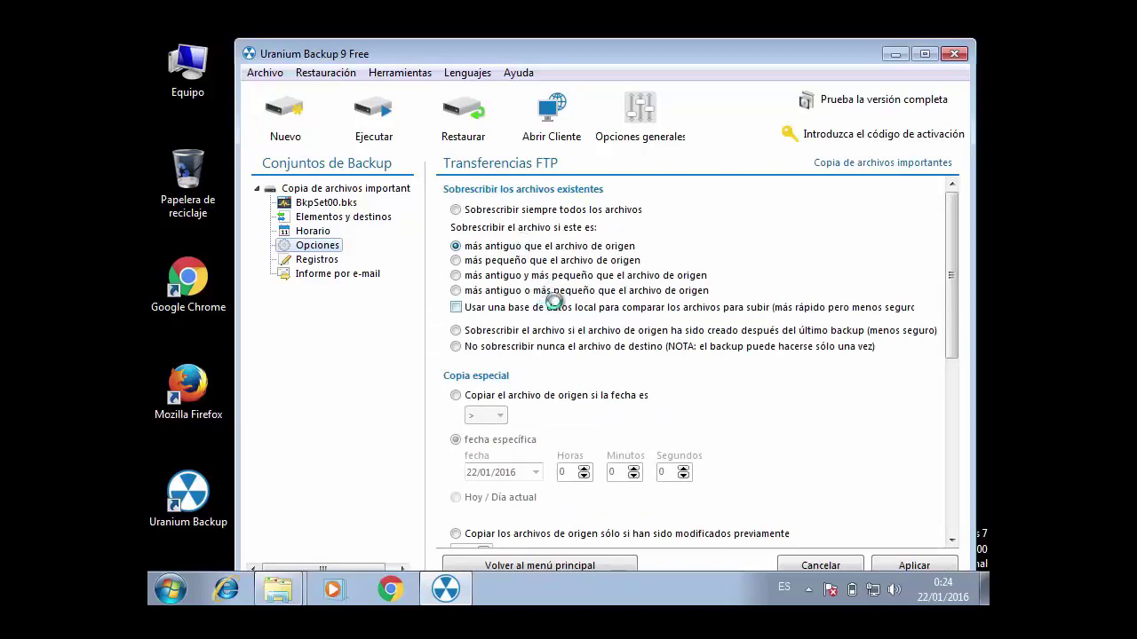
scroll(553, 300, down, 10)
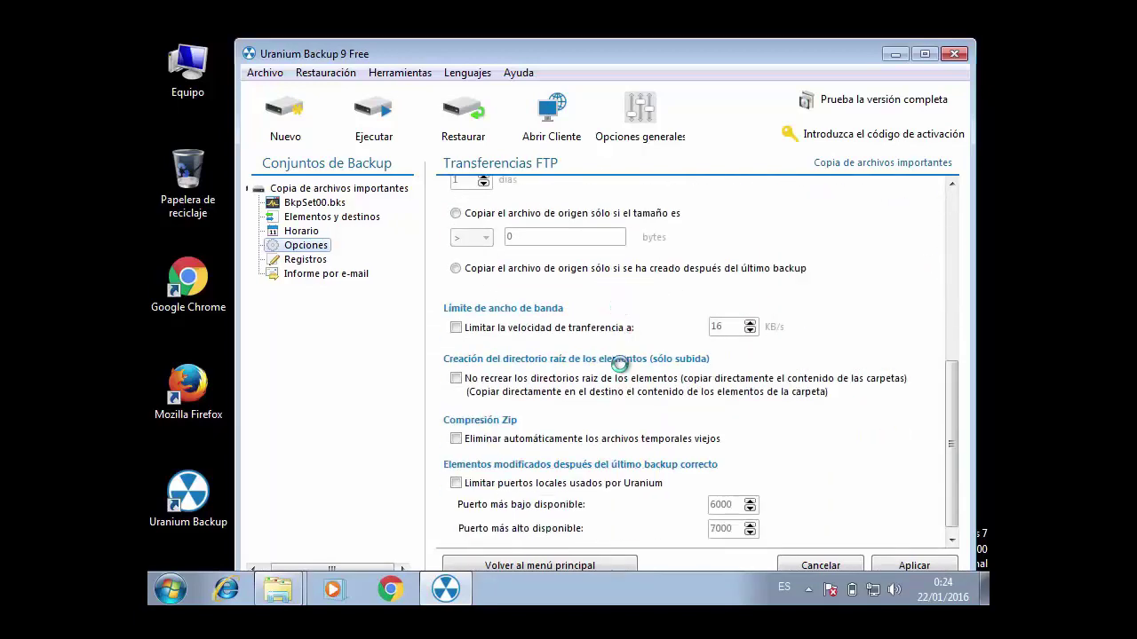
scroll(586, 379, down, 1)
scroll(540, 427, up, 10)
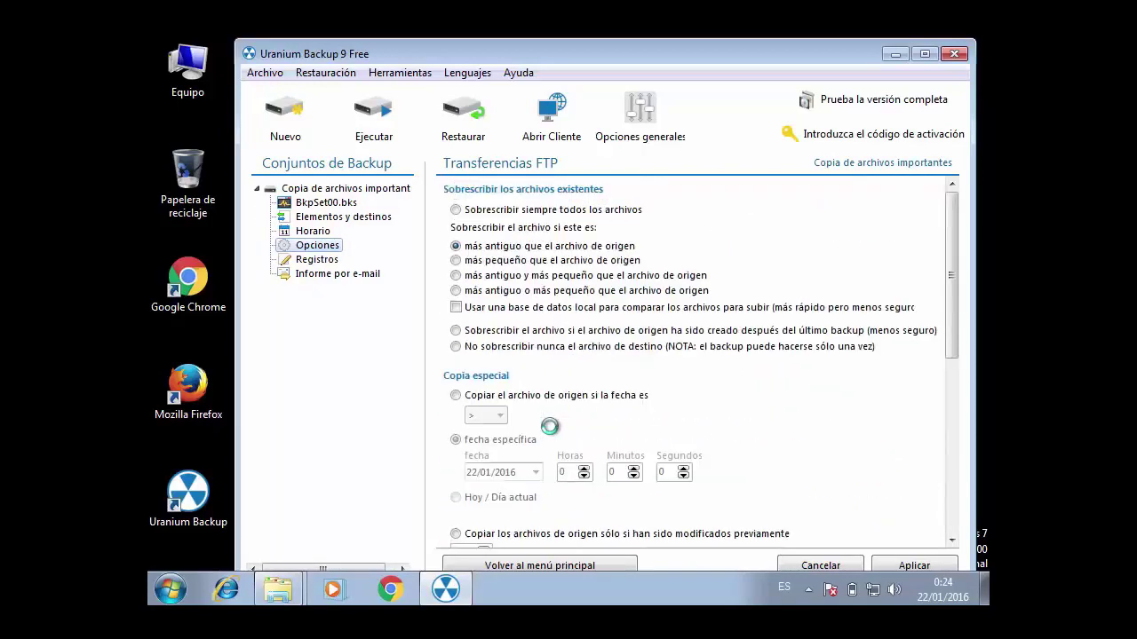
click(818, 565)
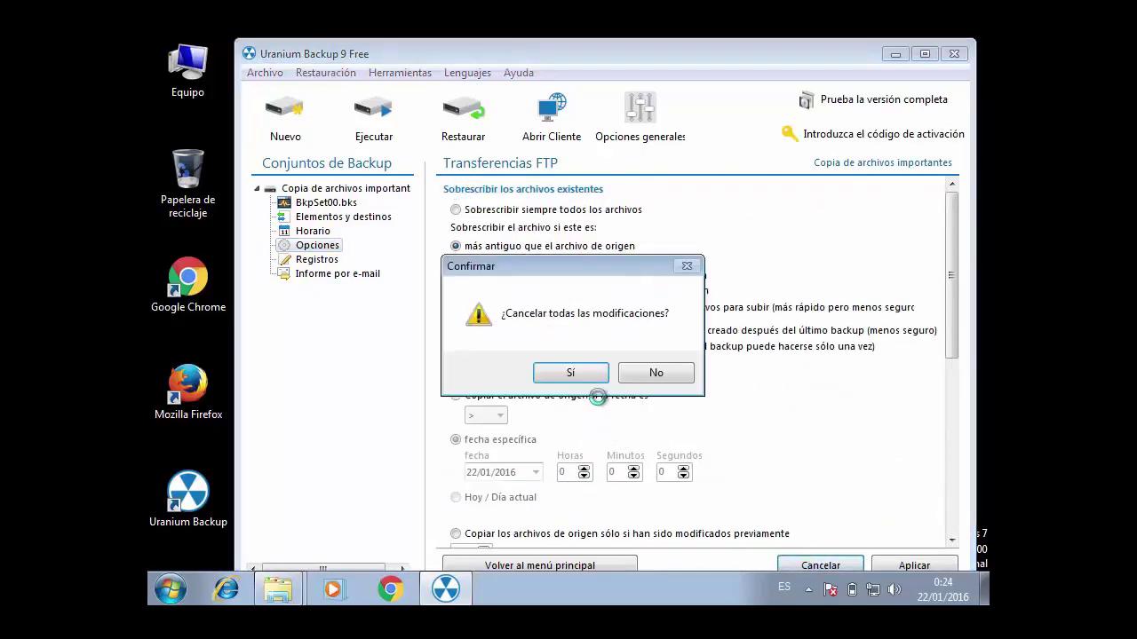
click(638, 377)
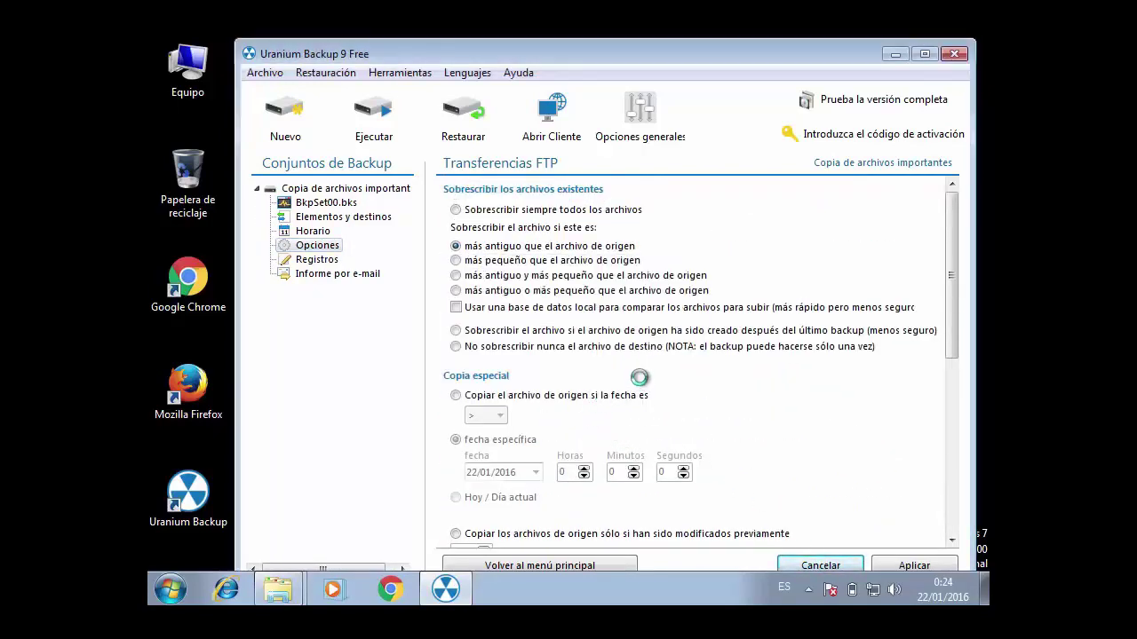
click(835, 566)
click(577, 373)
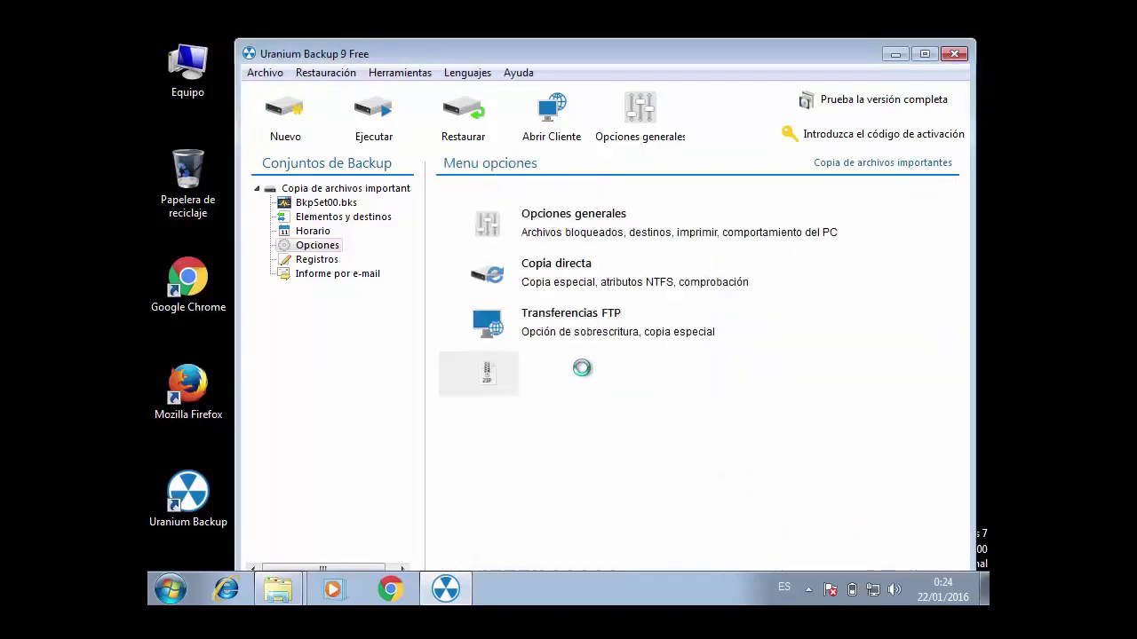
Step: Add a new incremental or differential element to the Copia de archivos importantes set, with Mis documentos\archivos importantes as its source folder
click(358, 216)
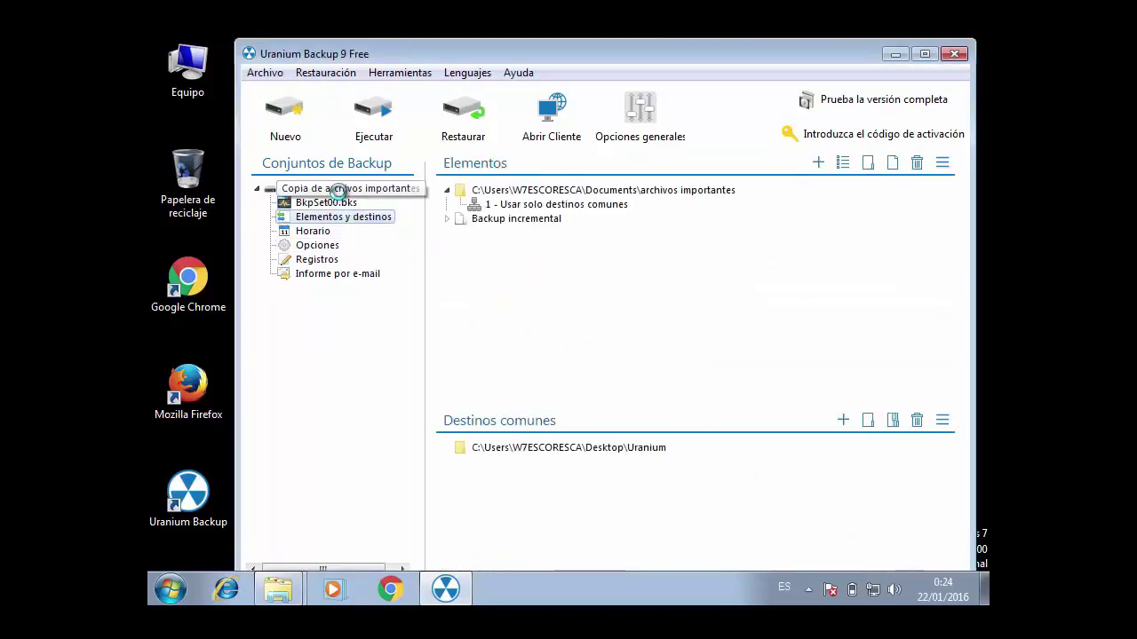
click(337, 189)
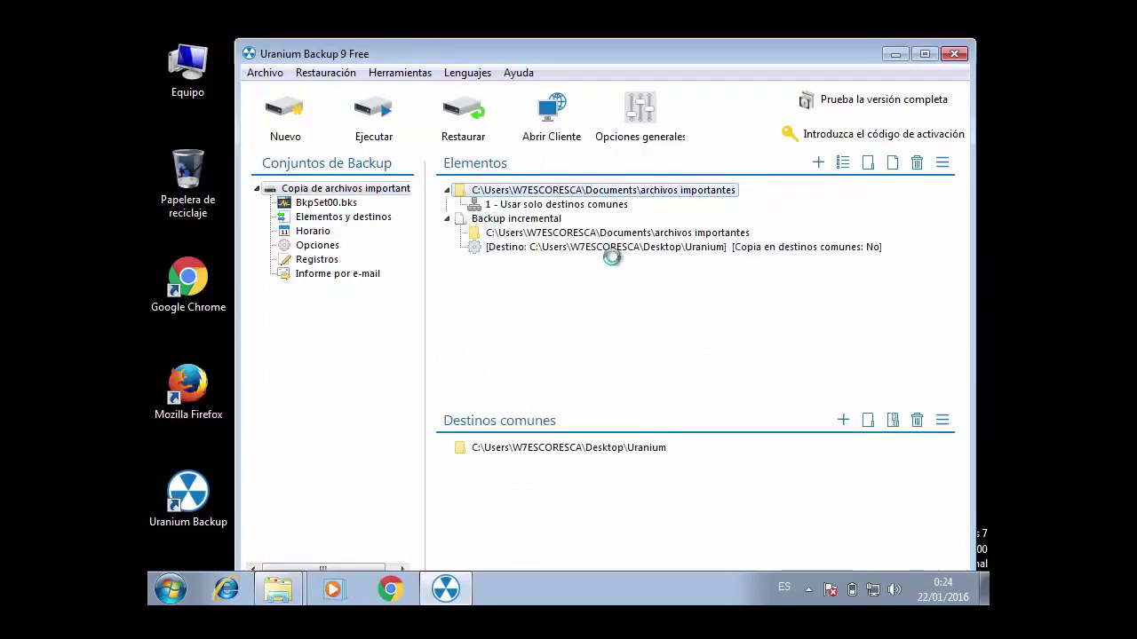
click(818, 162)
click(823, 178)
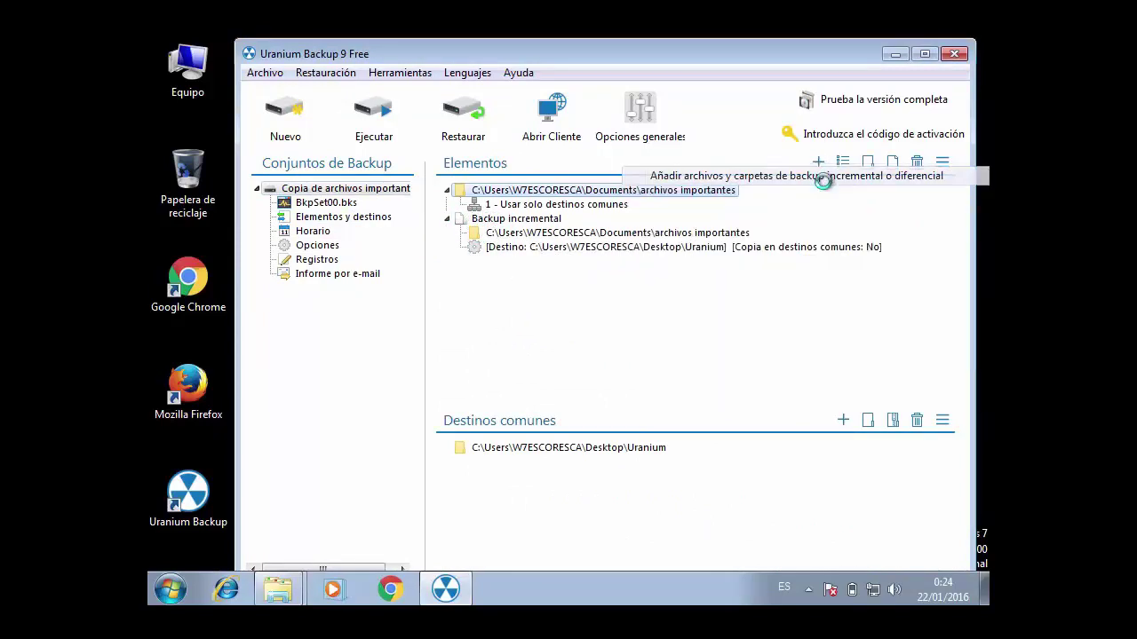
click(473, 464)
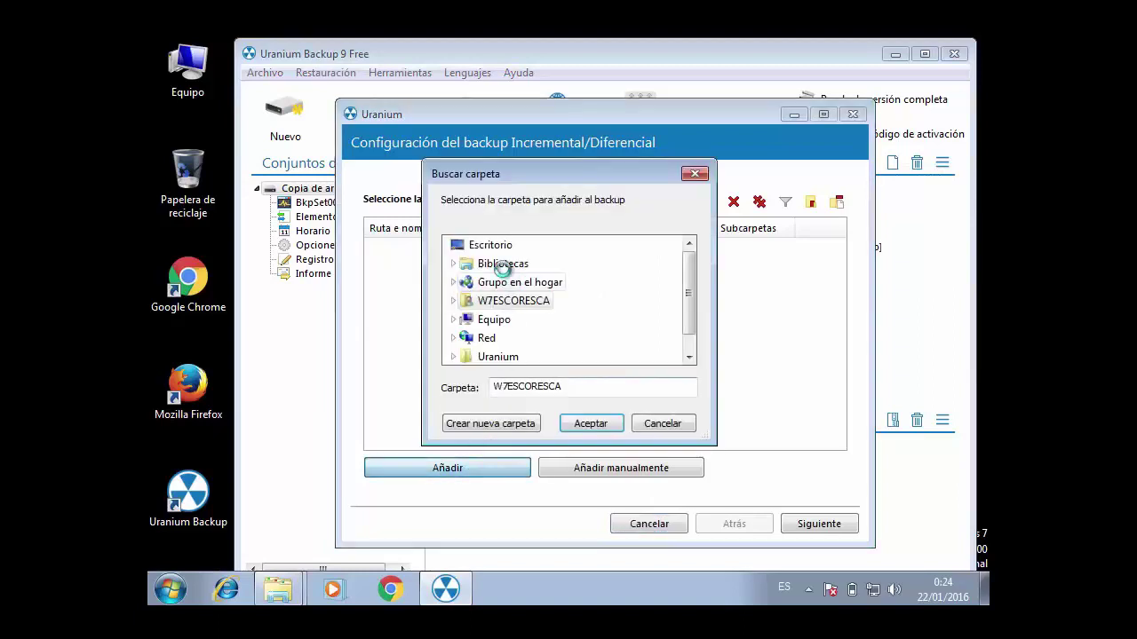
click(453, 263)
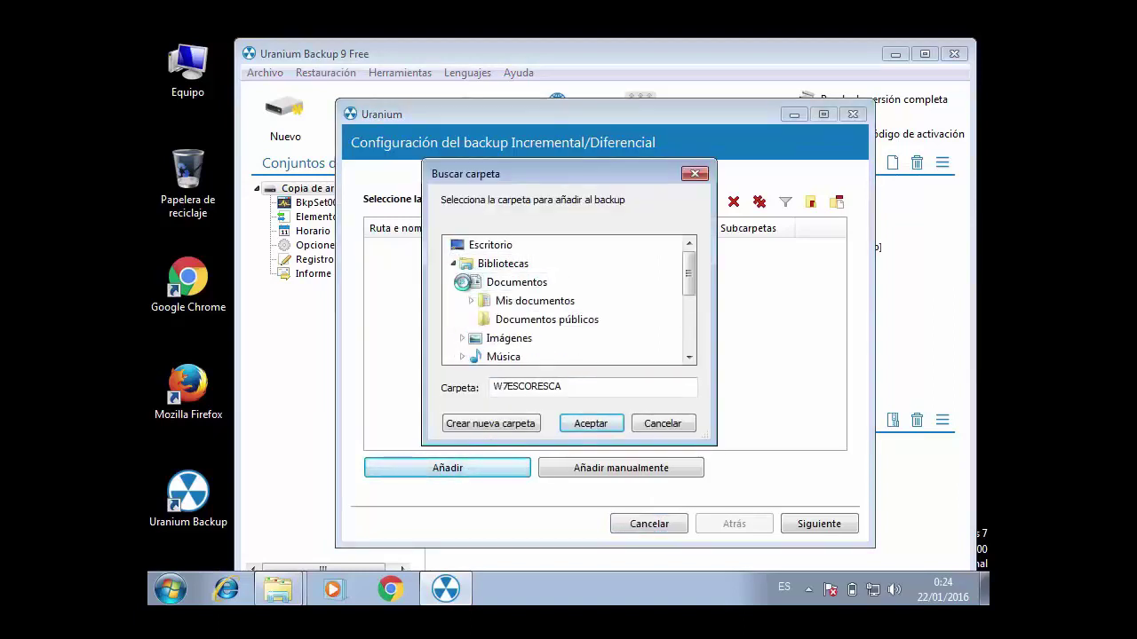
click(472, 301)
click(515, 319)
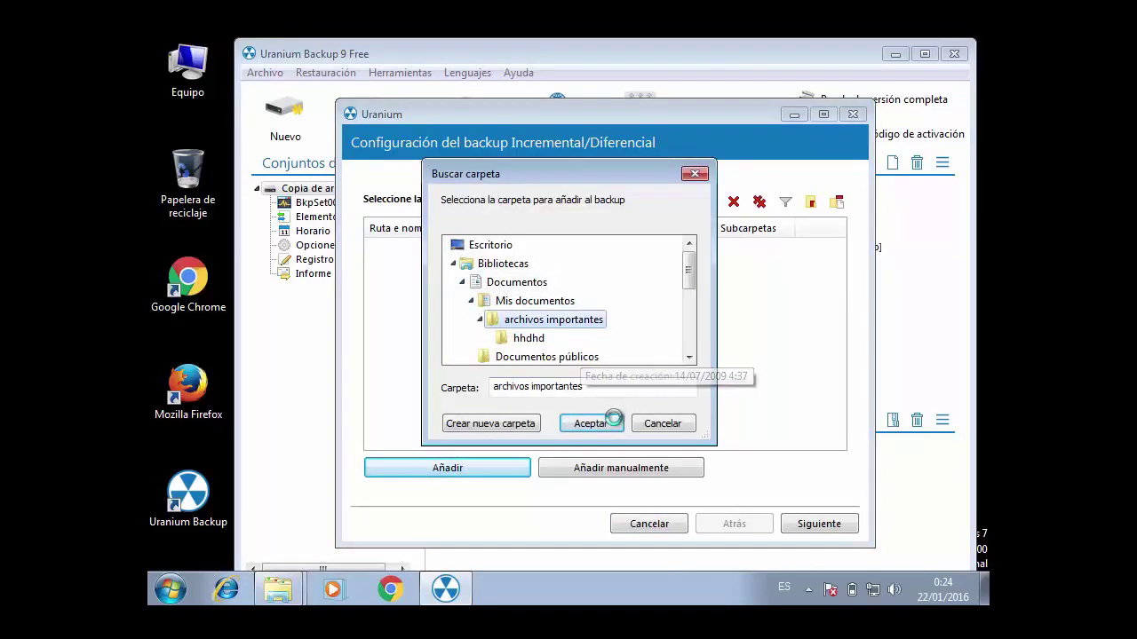
click(613, 417)
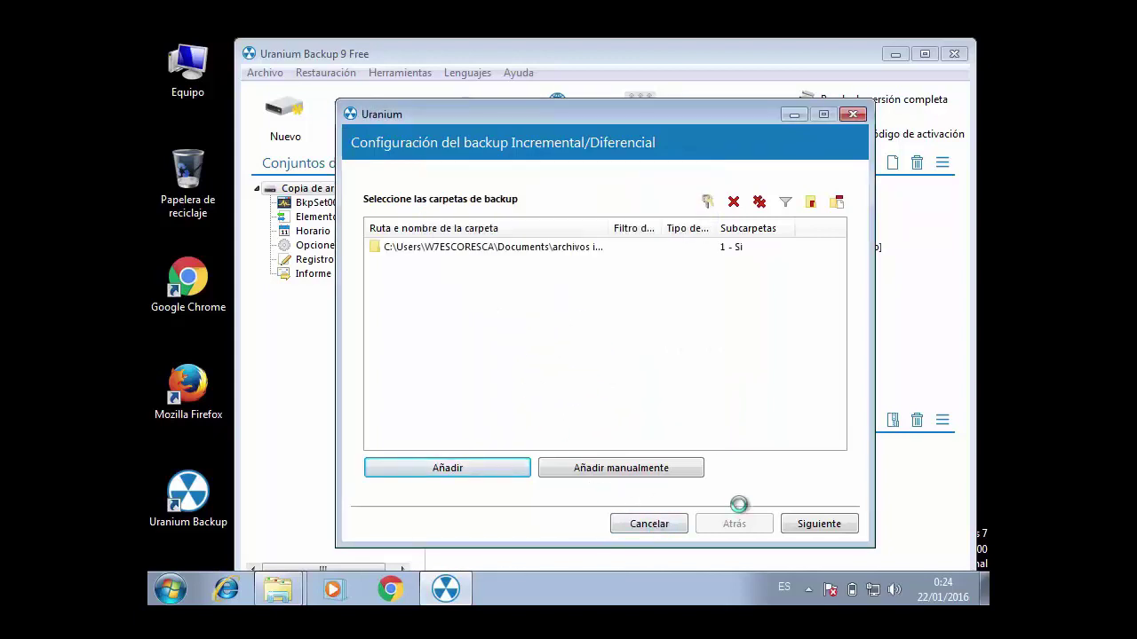
Step: Configure the element as a Diferencial backup to the desktop's Uranium folder, compressed and encrypted, keeping 2 complete copies, and save it
click(808, 523)
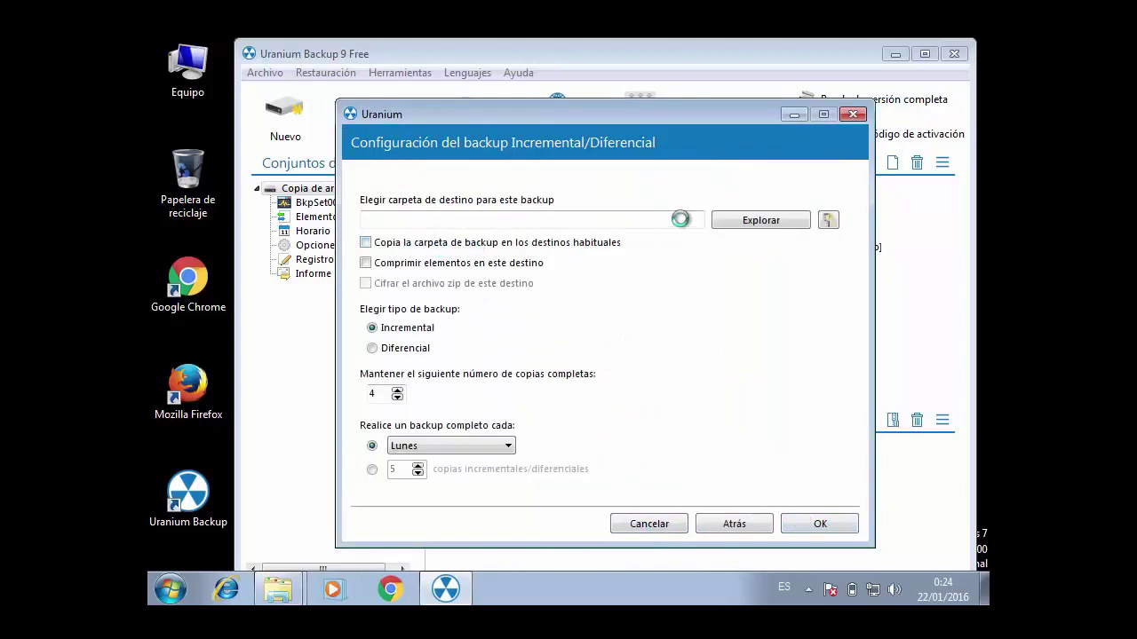
click(499, 338)
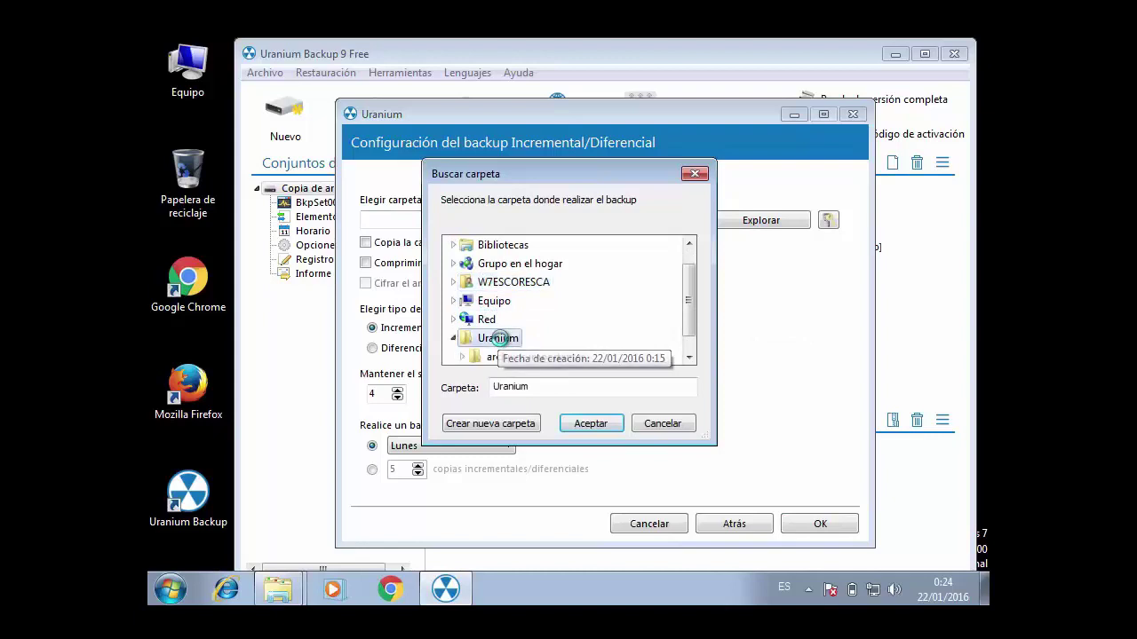
click(590, 423)
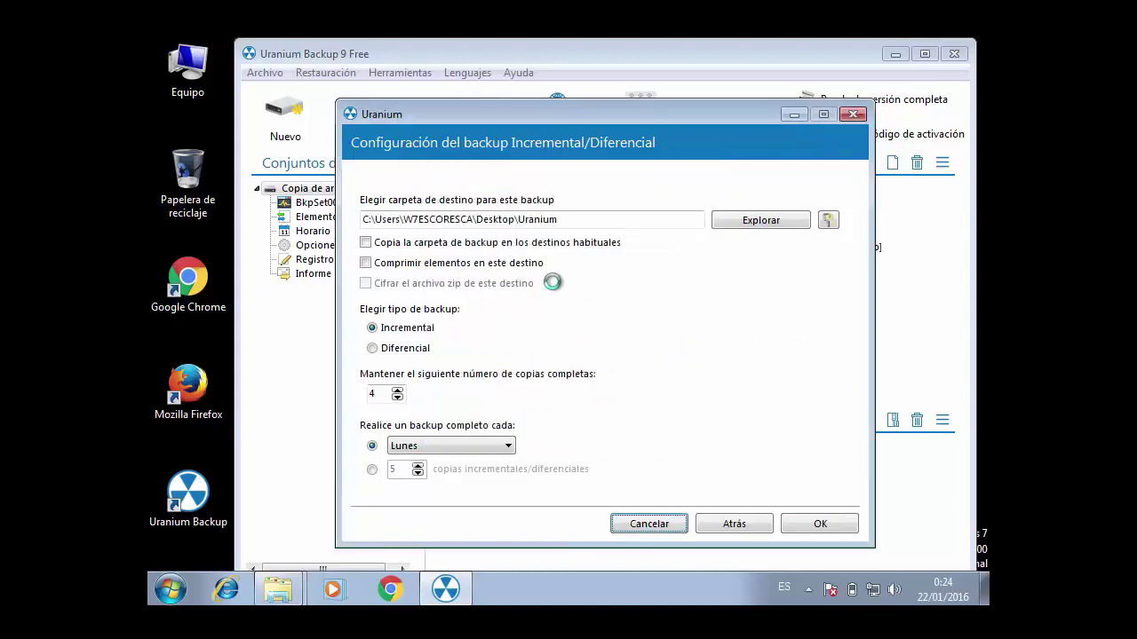
click(381, 264)
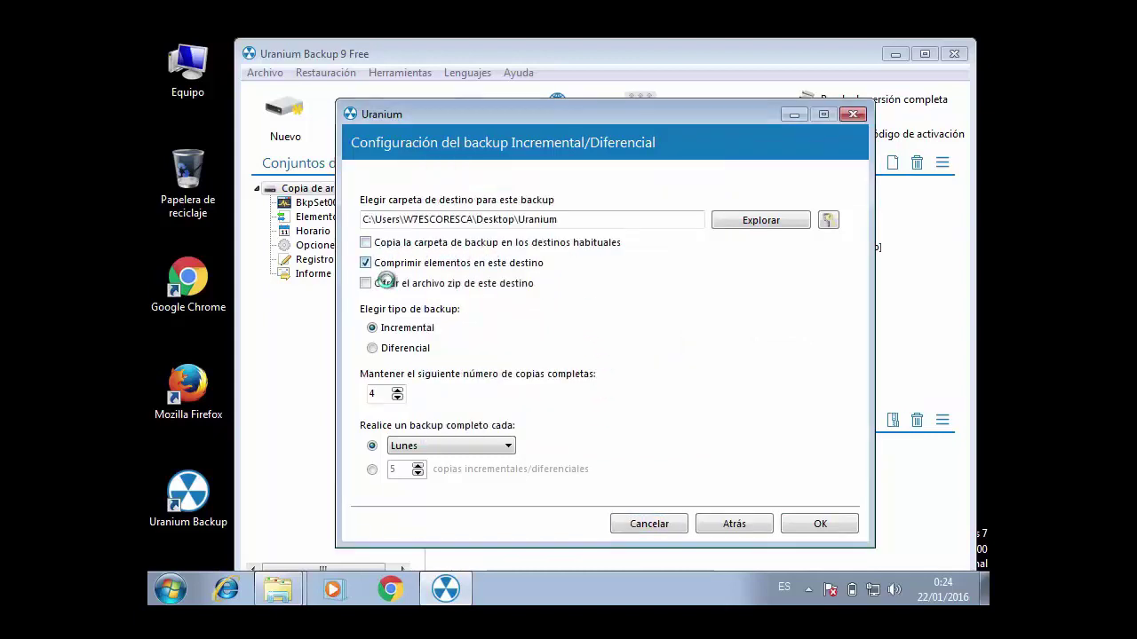
click(397, 348)
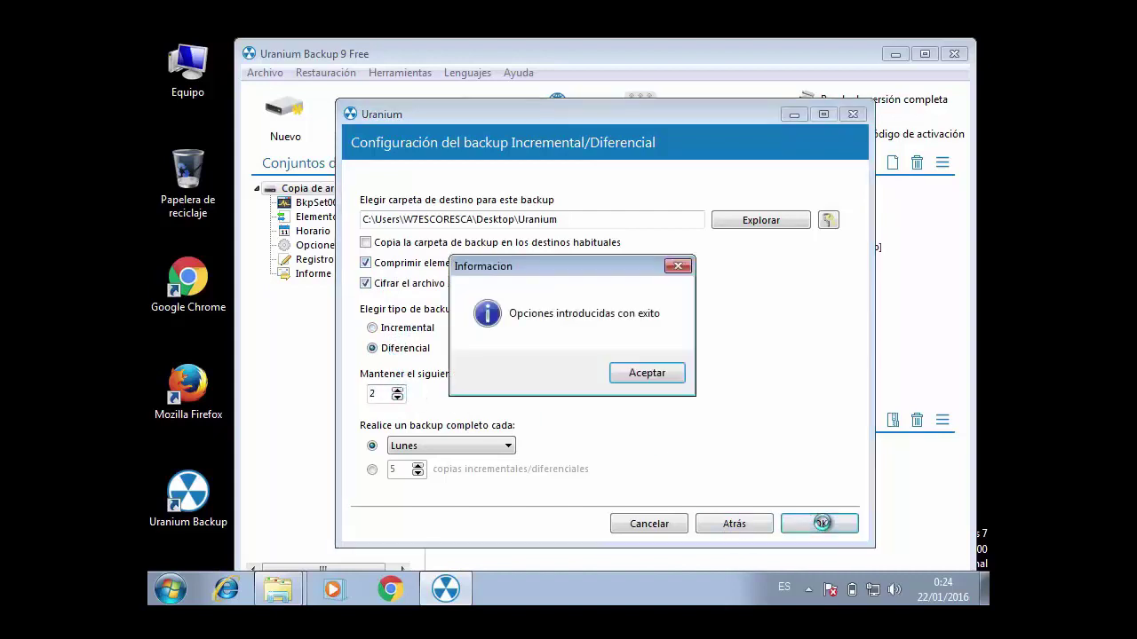
click(635, 377)
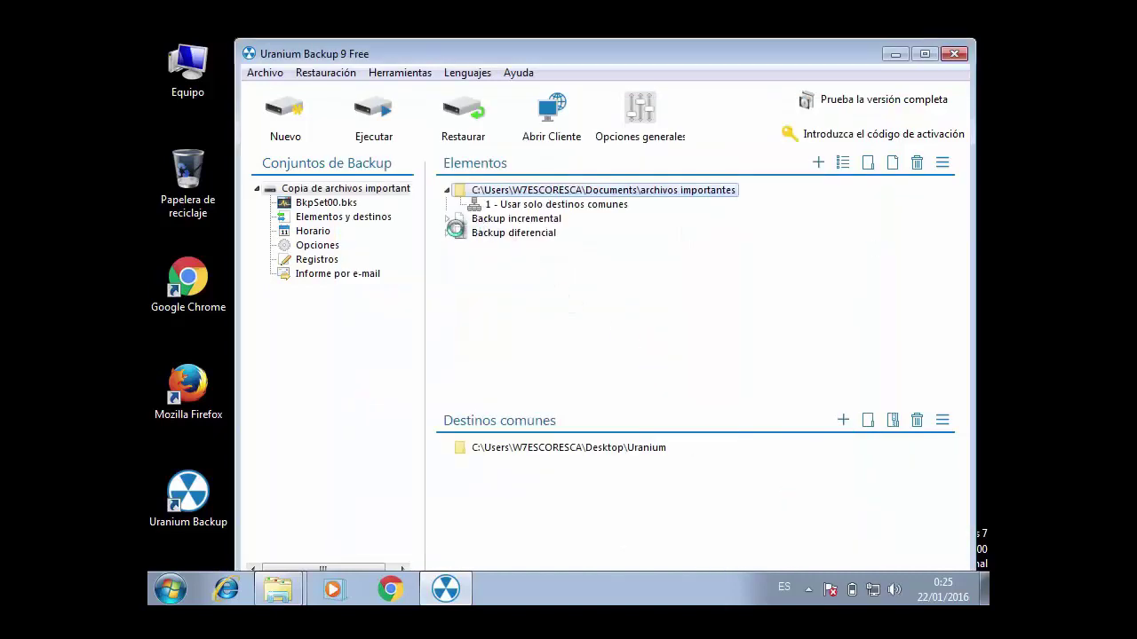
Step: Expand the incremental and differential elements, run the Backup diferencial element on its own, and dismiss its completion notice
click(447, 232)
click(447, 218)
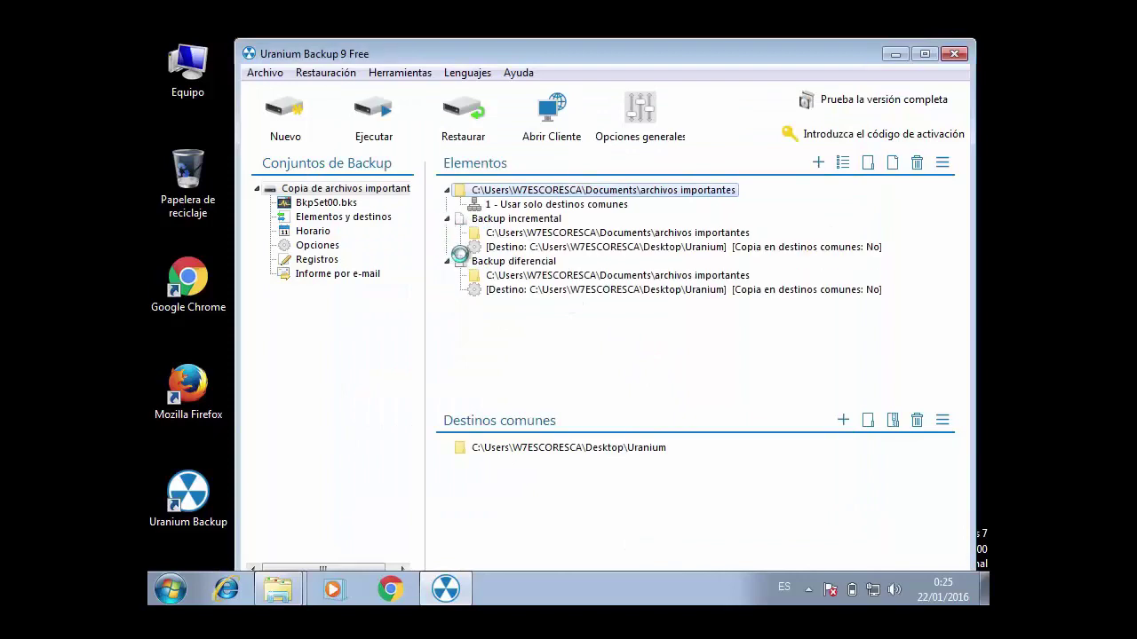
right_click(491, 261)
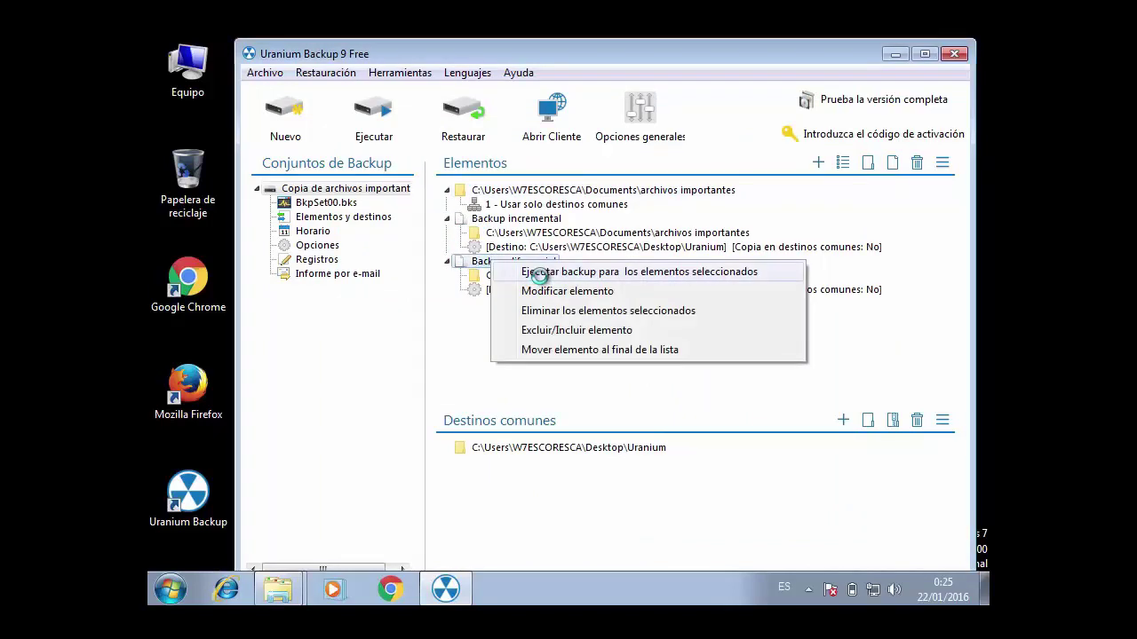
click(540, 271)
click(604, 373)
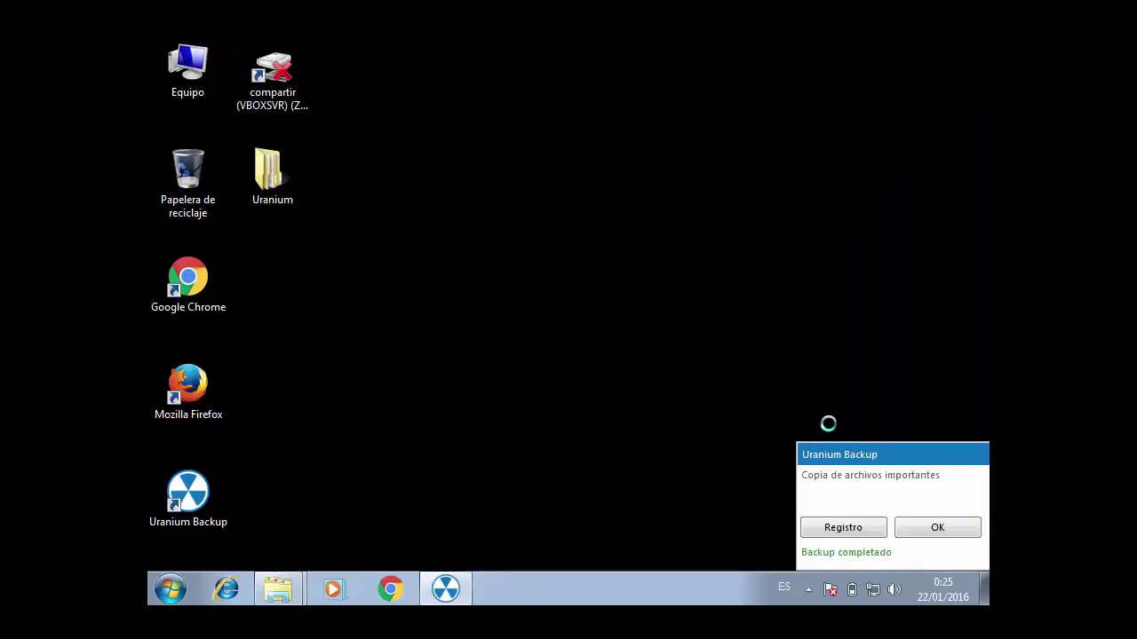
click(924, 526)
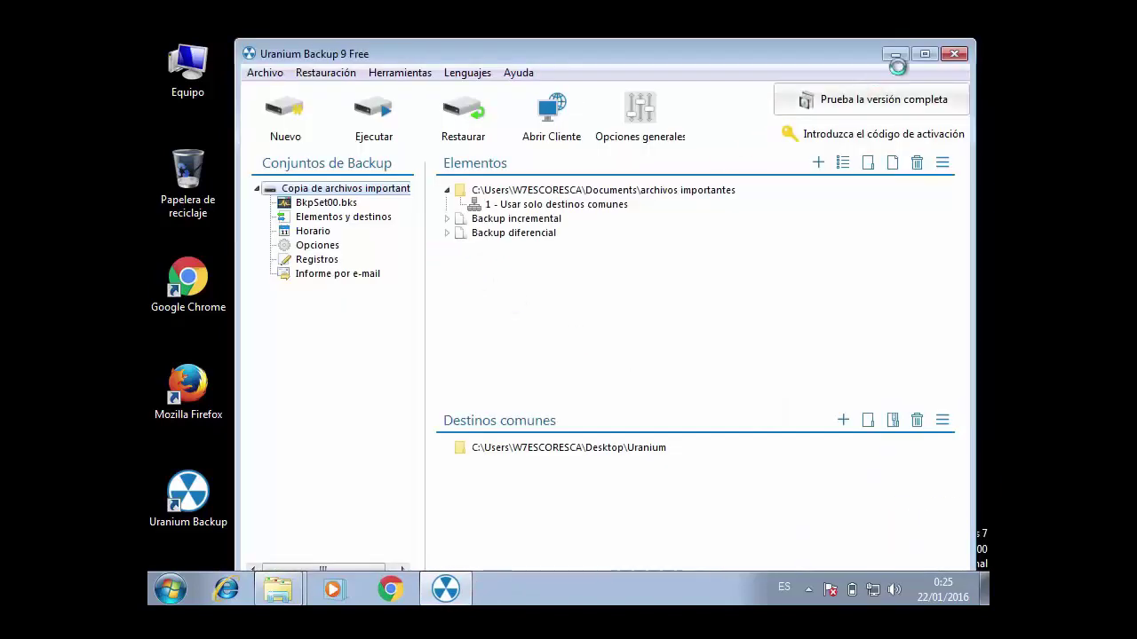
Step: Inspect the Diferencial and Incremental archives in the desktop's Uranium\archivos importantes folder
click(895, 55)
double_click(272, 174)
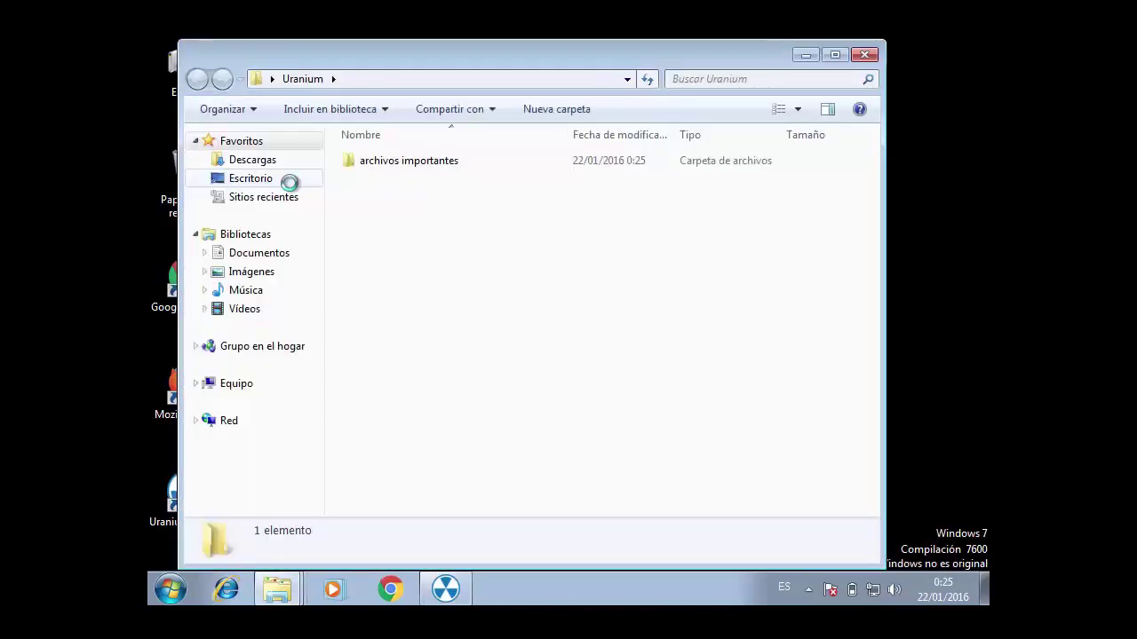
double_click(416, 162)
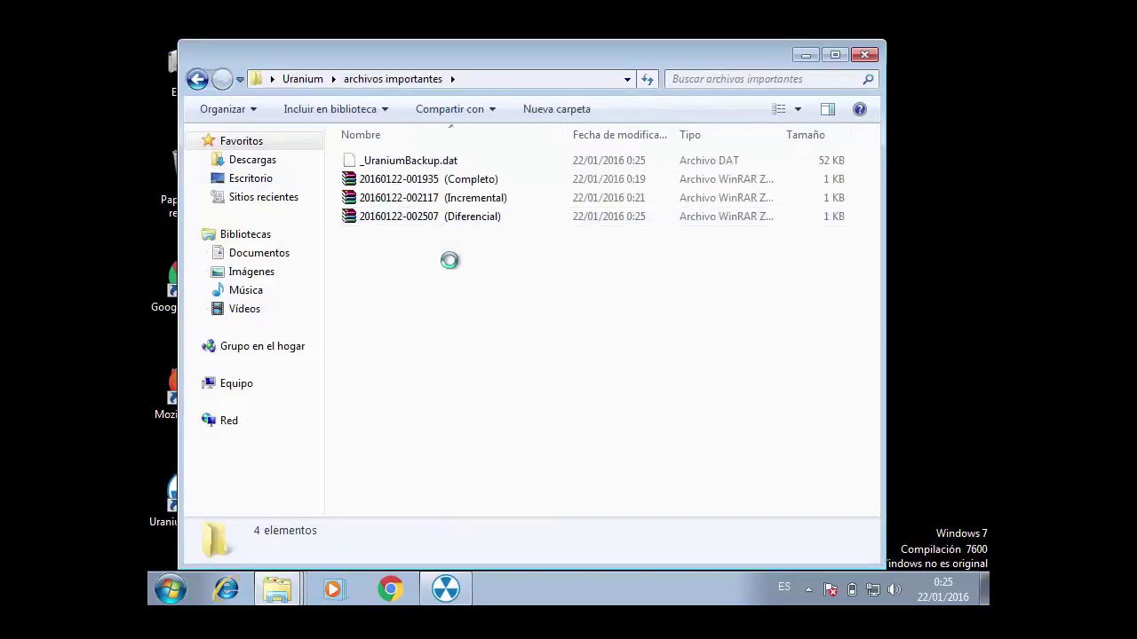
click(437, 216)
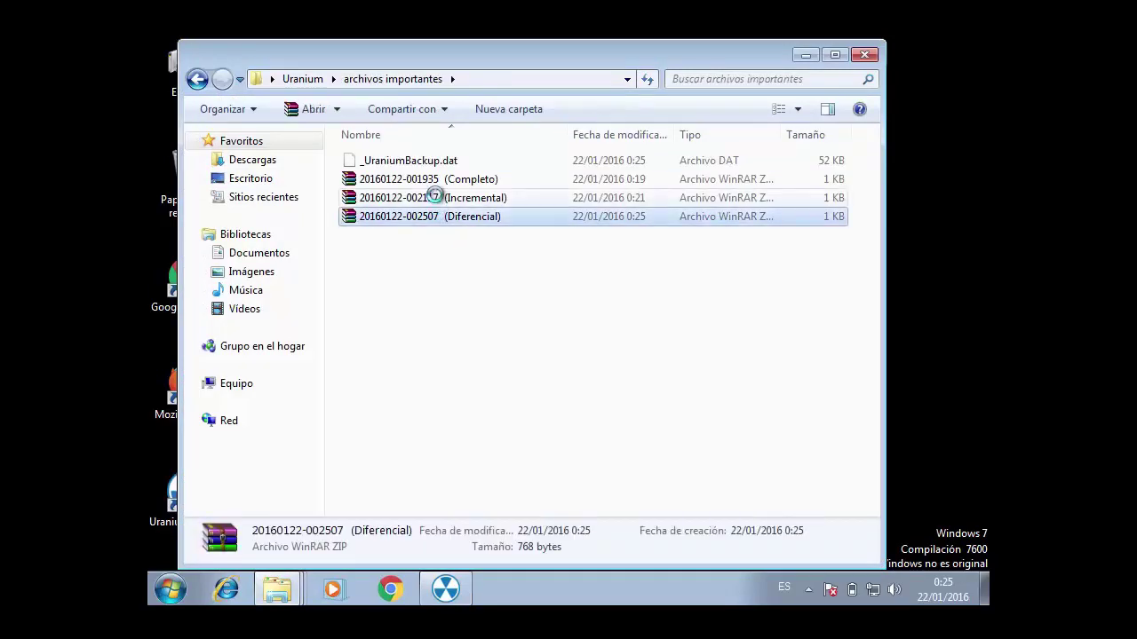
click(436, 197)
click(435, 216)
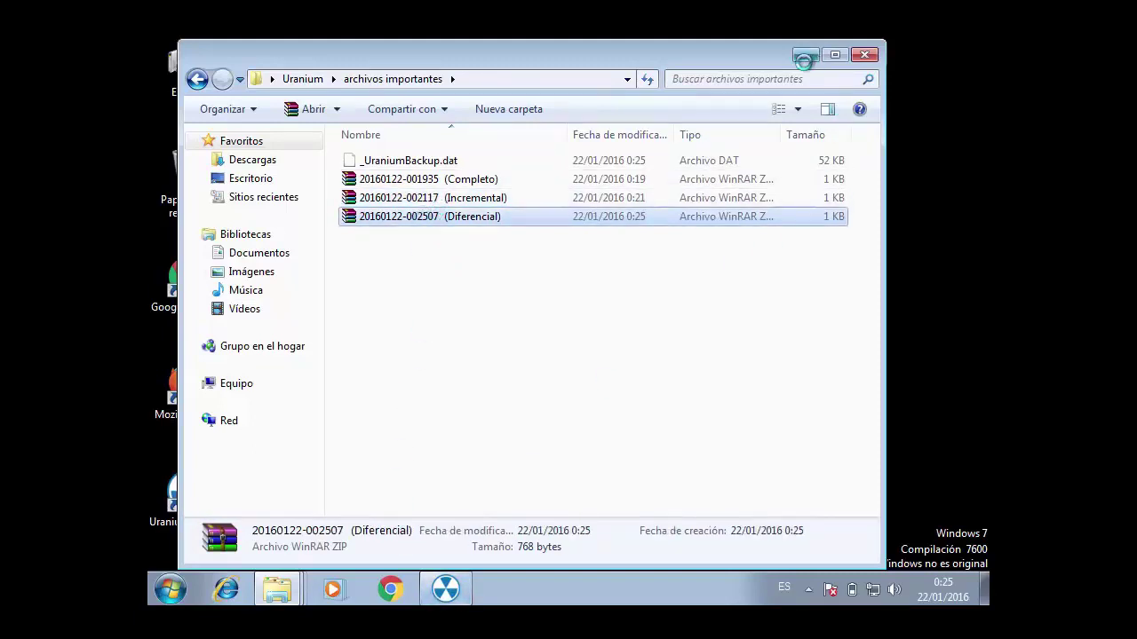
Step: Close both open archivos importantes folder windows, keeping the Documentos window open
click(293, 579)
right_click(293, 579)
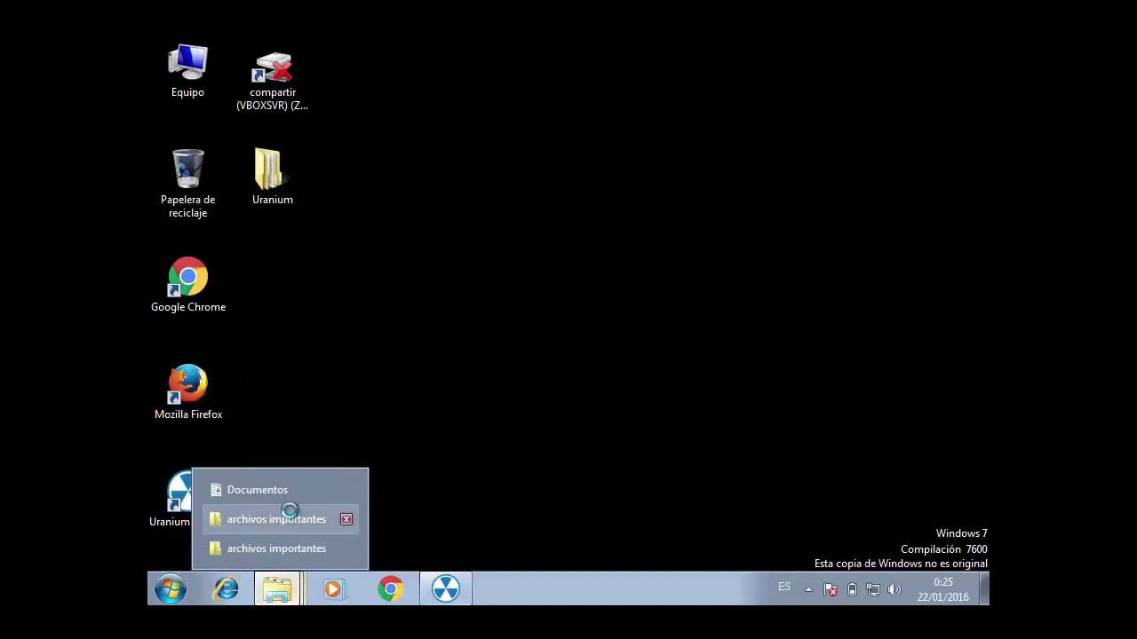
click(280, 549)
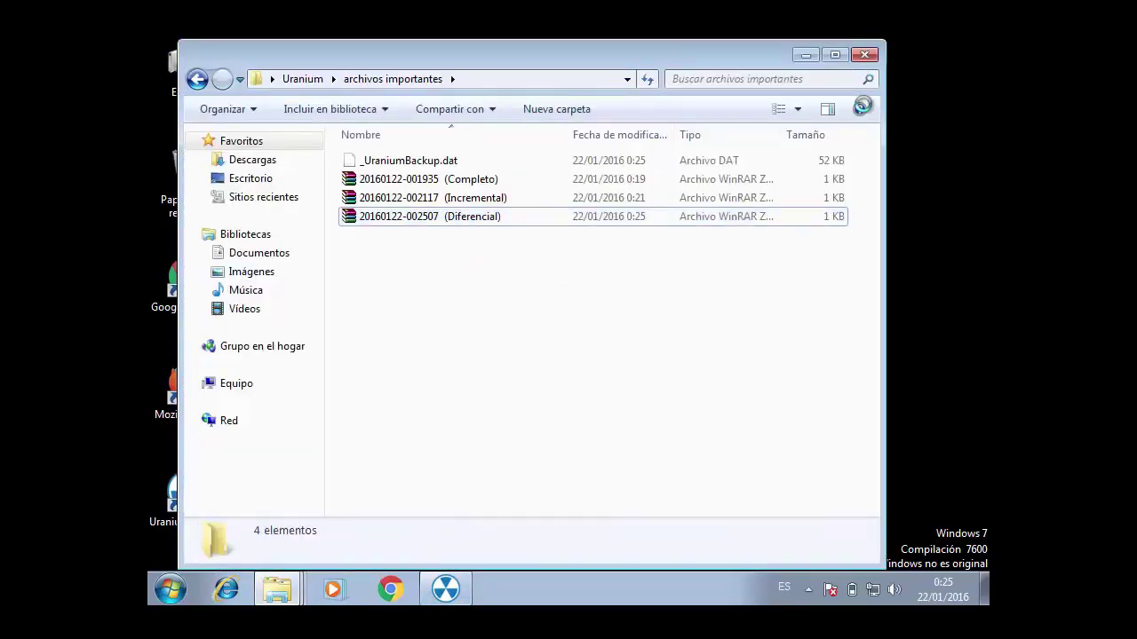
click(866, 54)
right_click(277, 588)
click(287, 546)
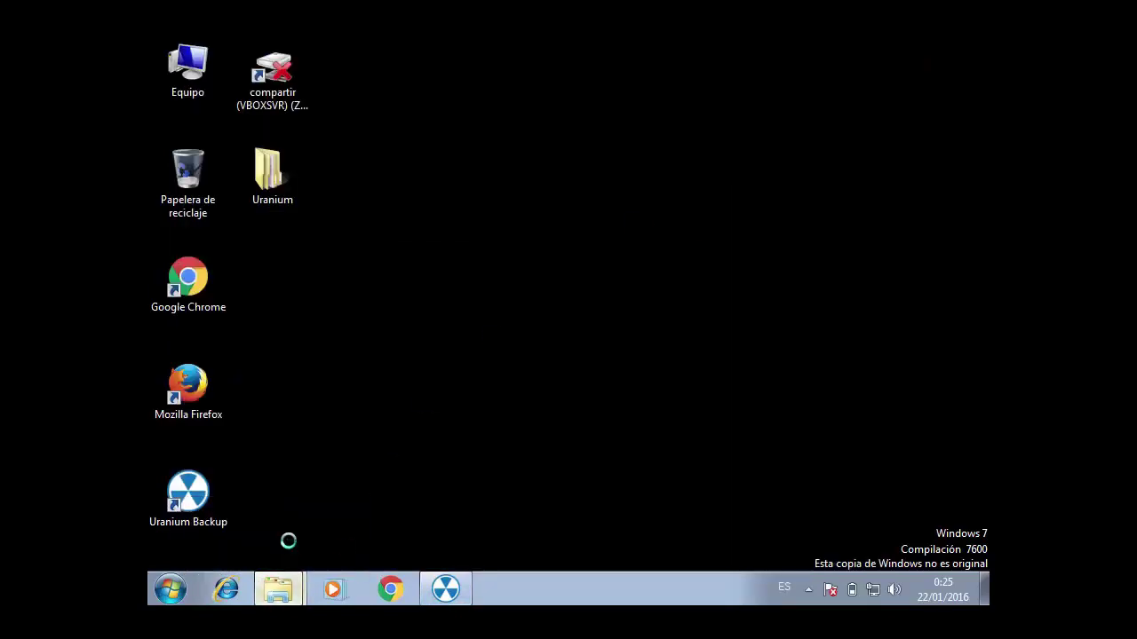
click(864, 54)
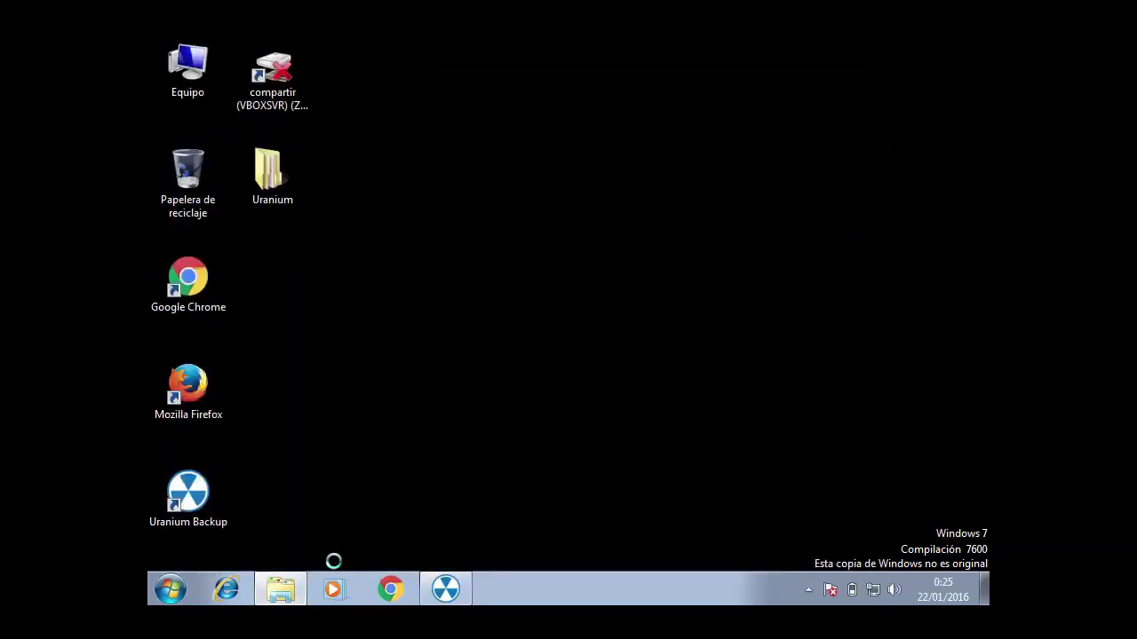
Step: Create a new folder named fdfdsfvd inside the archivos importantes folder of the Documentos library
click(280, 588)
double_click(426, 216)
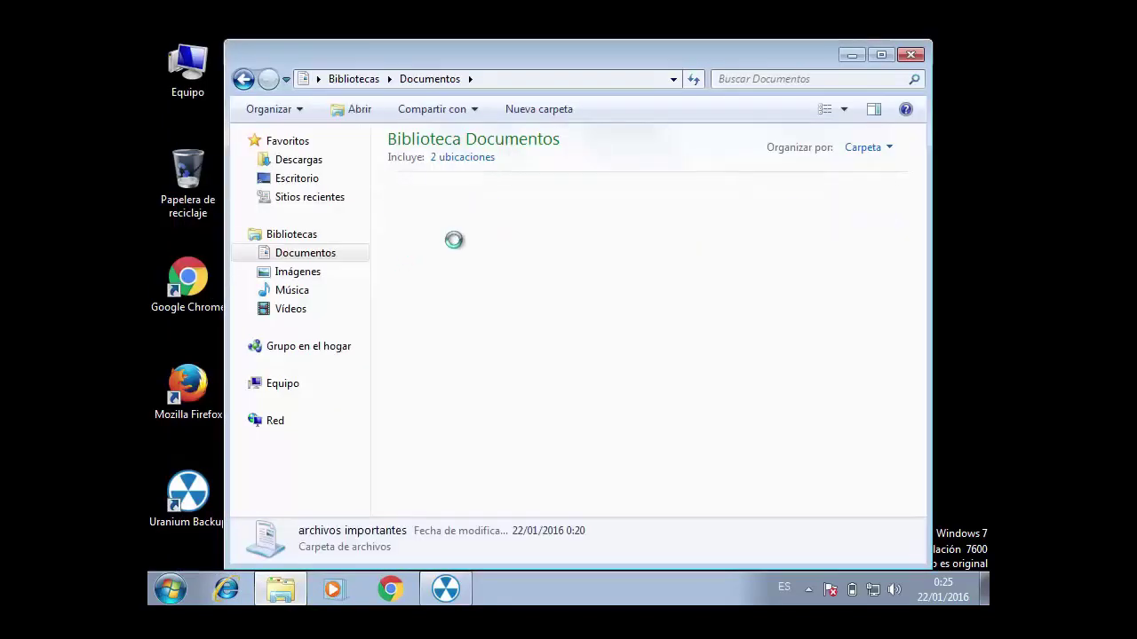
right_click(445, 301)
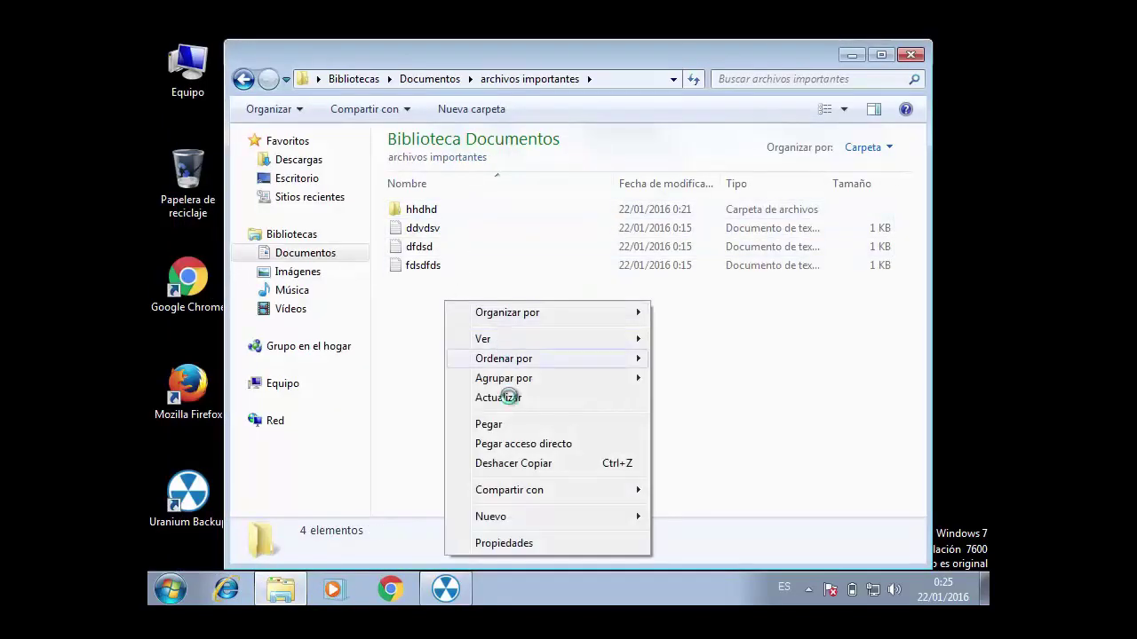
mouse_move(506, 509)
click(695, 348)
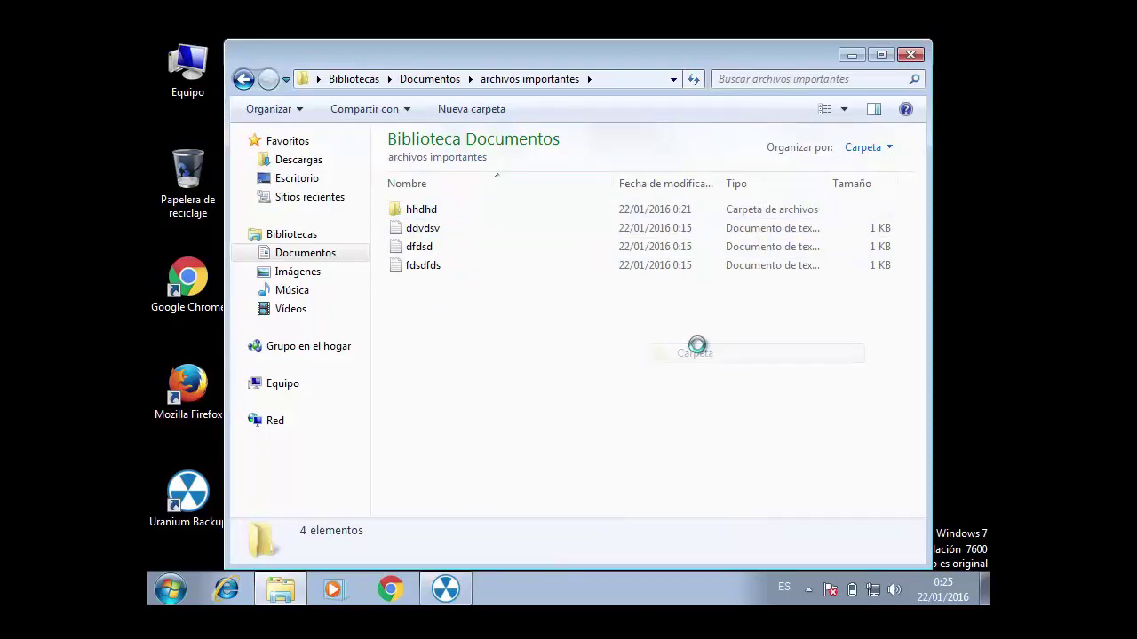
text(fdfdsfvd)
click(482, 394)
Step: Copy the ddvdsv, dfdsd and fdsdfds text files from the hhdhd folder into fdfdsfvd and close the folder window
click(426, 209)
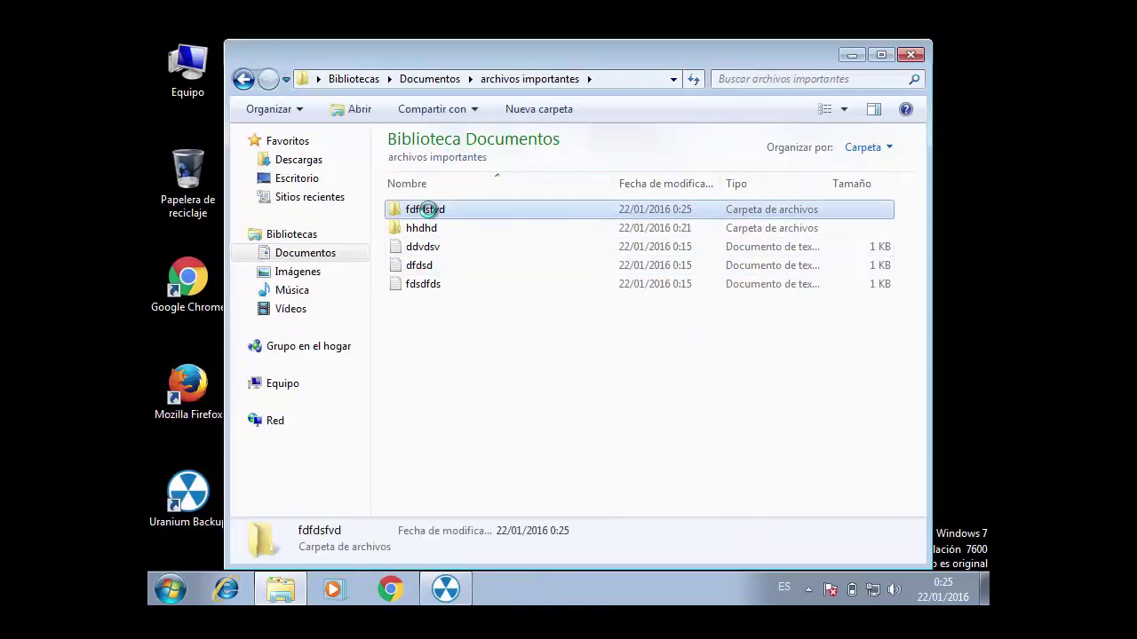
double_click(426, 227)
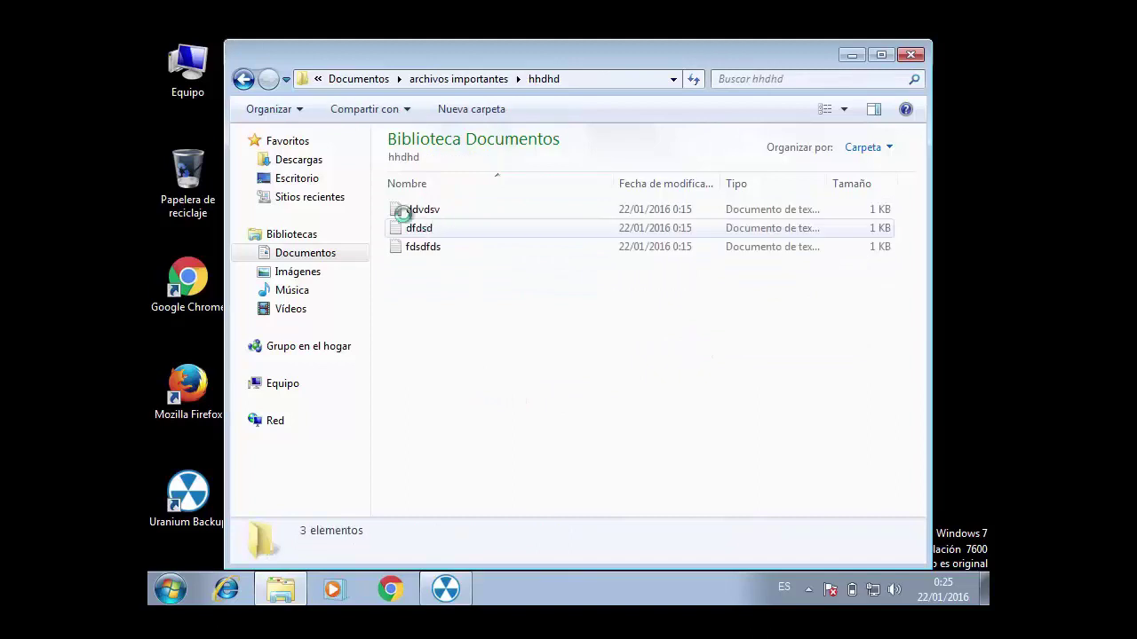
click(244, 79)
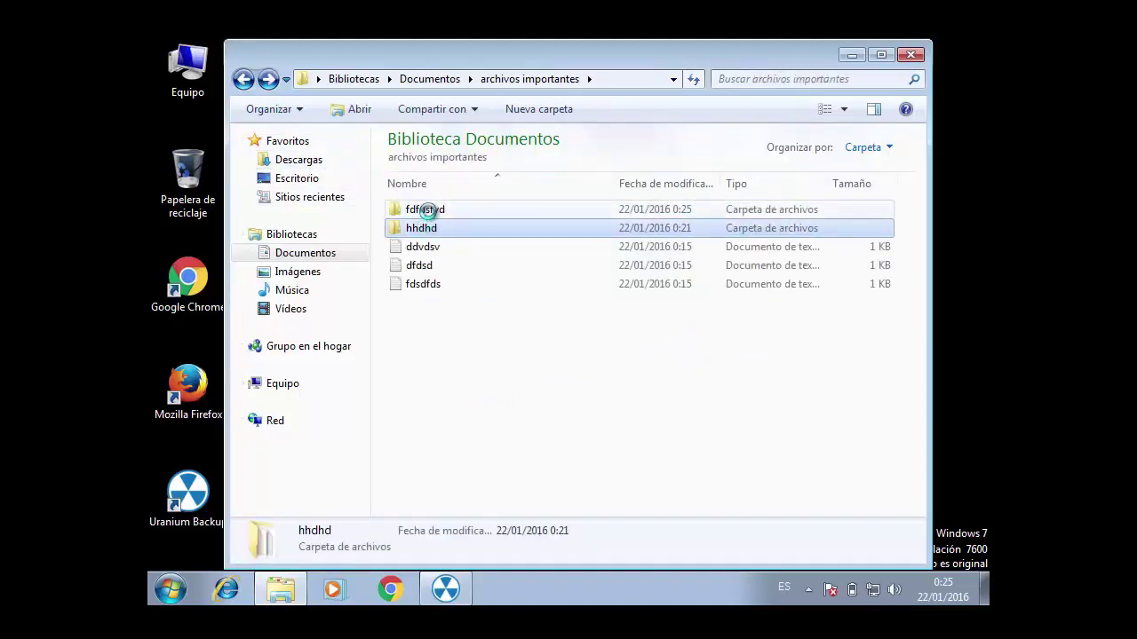
double_click(430, 210)
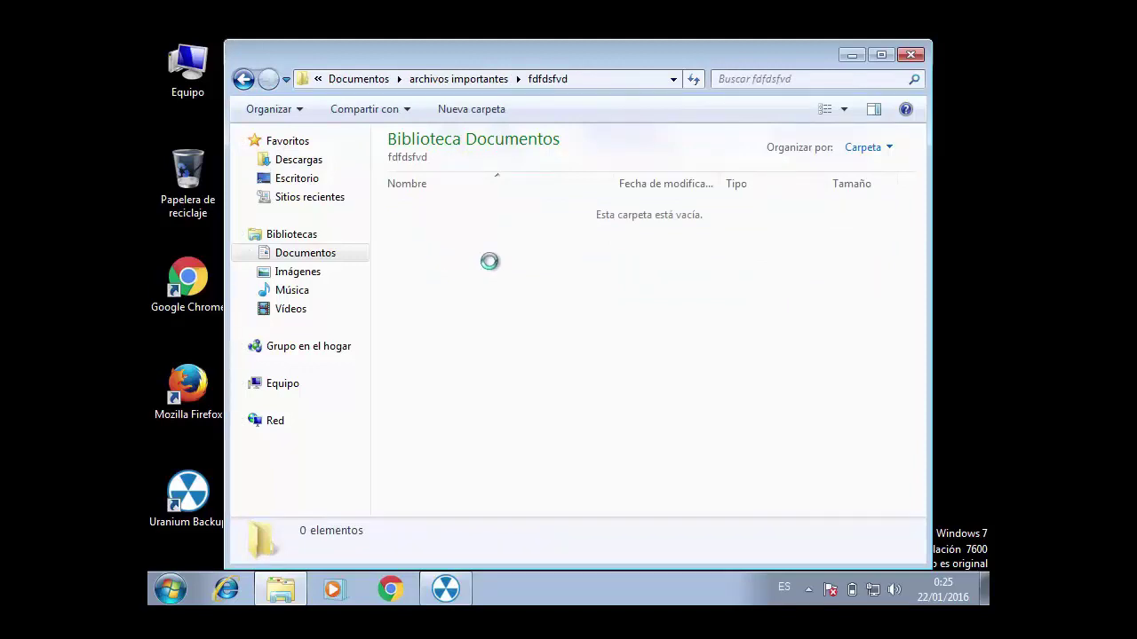
click(912, 55)
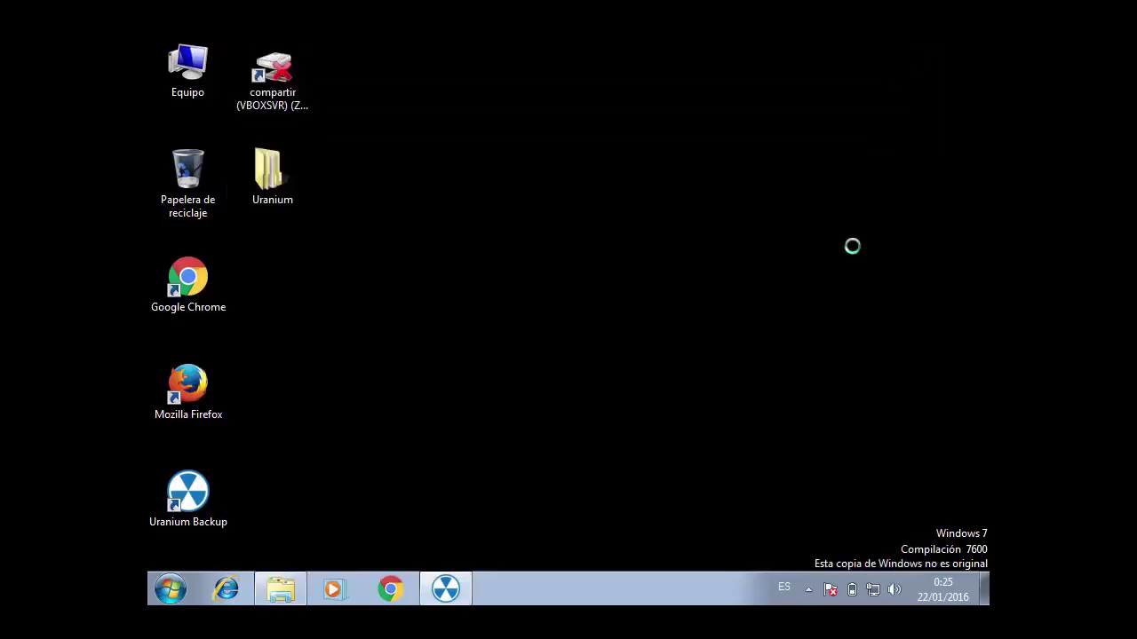
Step: Switch to Uranium Backup and run the Backup diferencial element again for the changed source folder
click(445, 589)
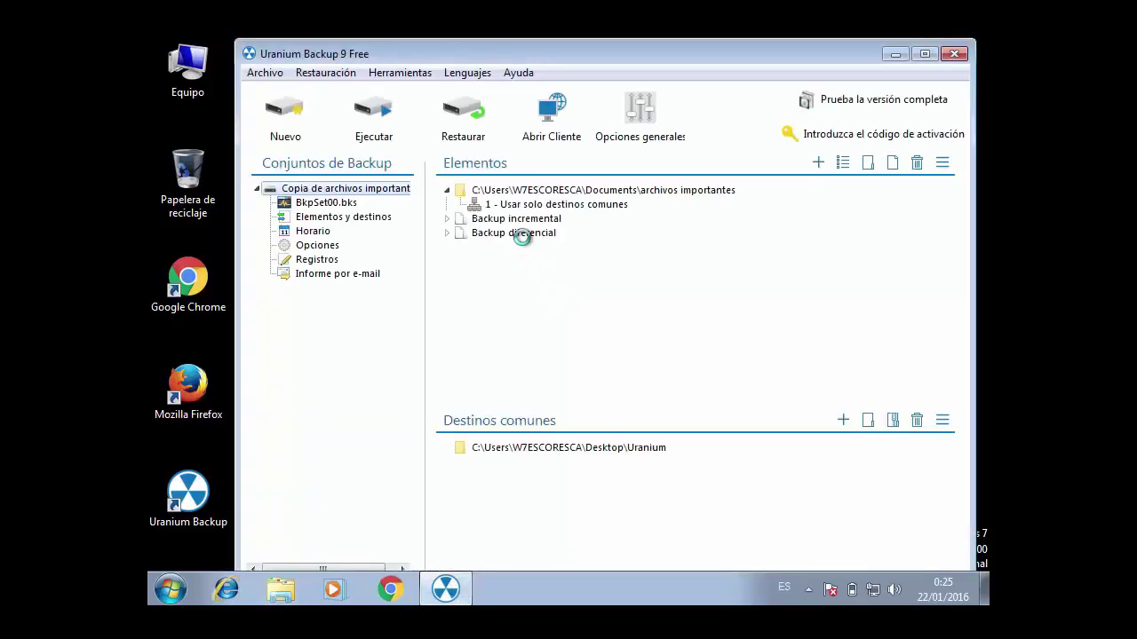
click(447, 232)
right_click(479, 234)
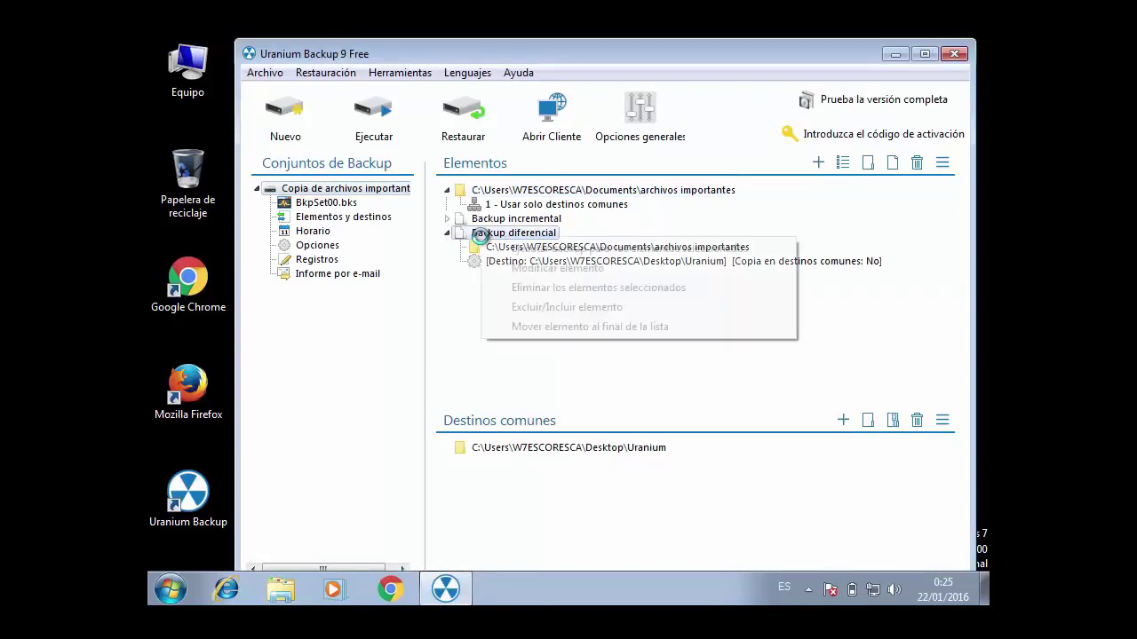
click(527, 249)
click(603, 377)
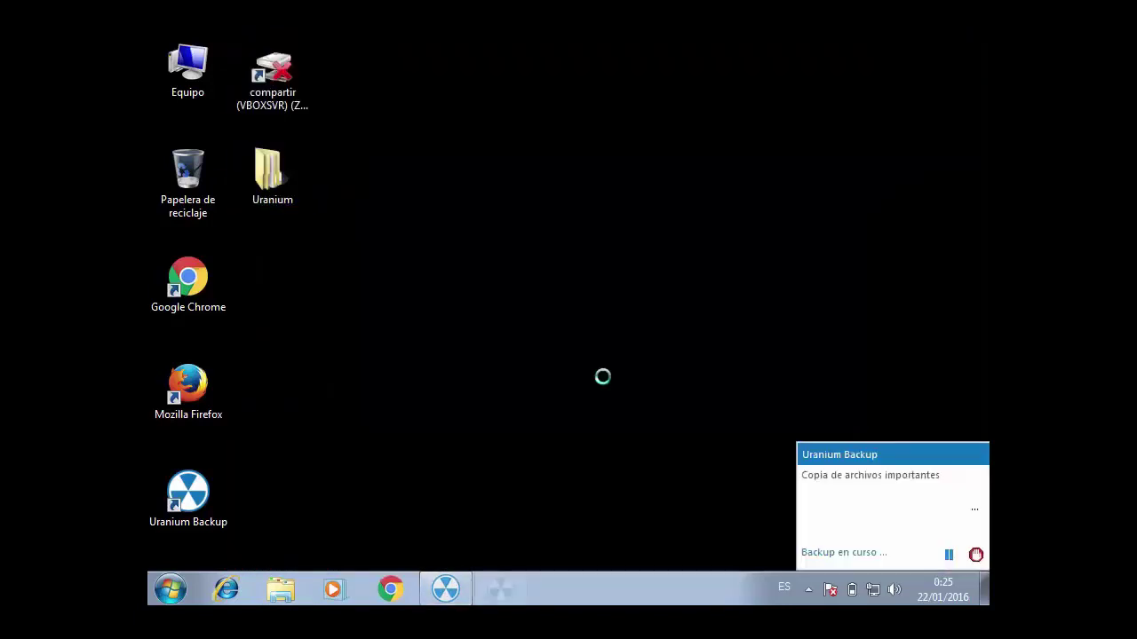
Step: Review the finished backup's log down to its processed elements, and close both the log and the completion notice
click(852, 527)
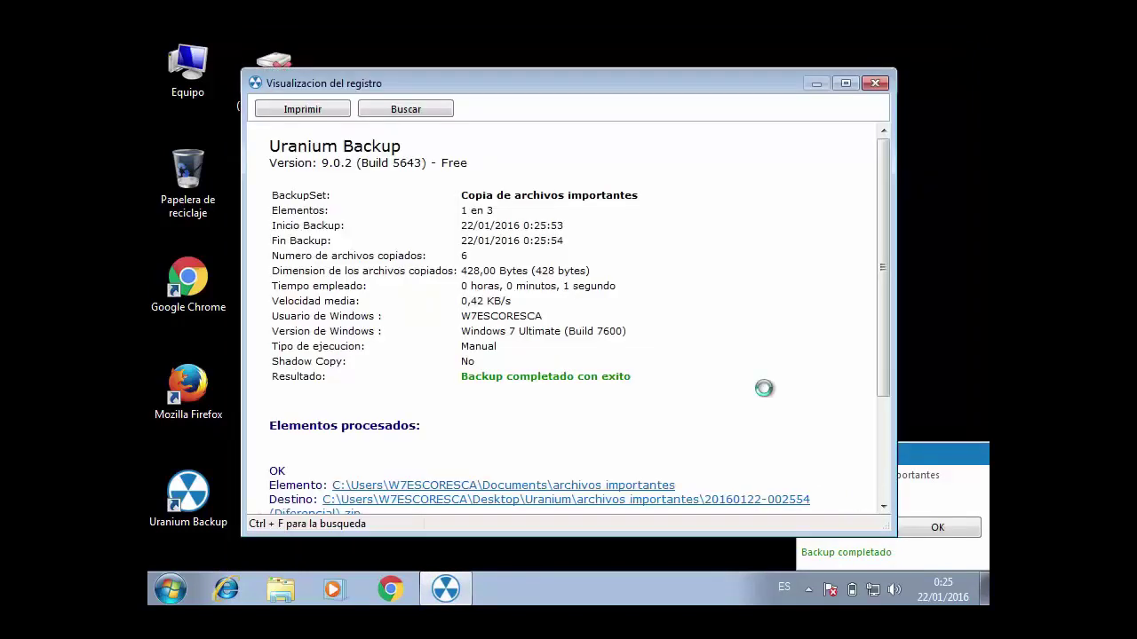
scroll(663, 351, down, 3)
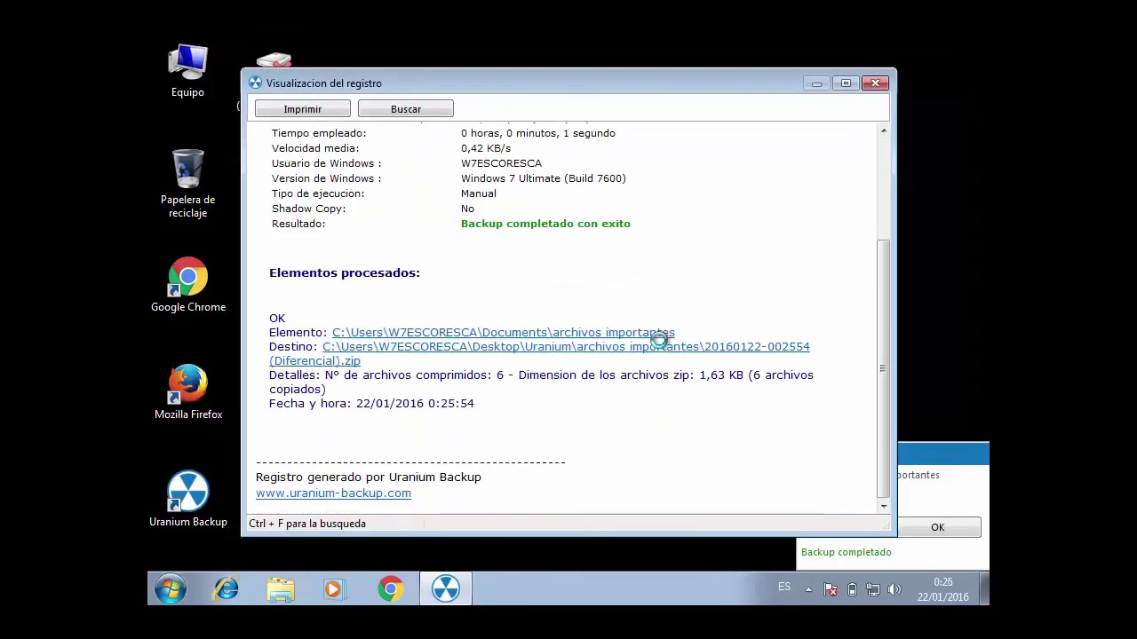
click(871, 83)
click(935, 527)
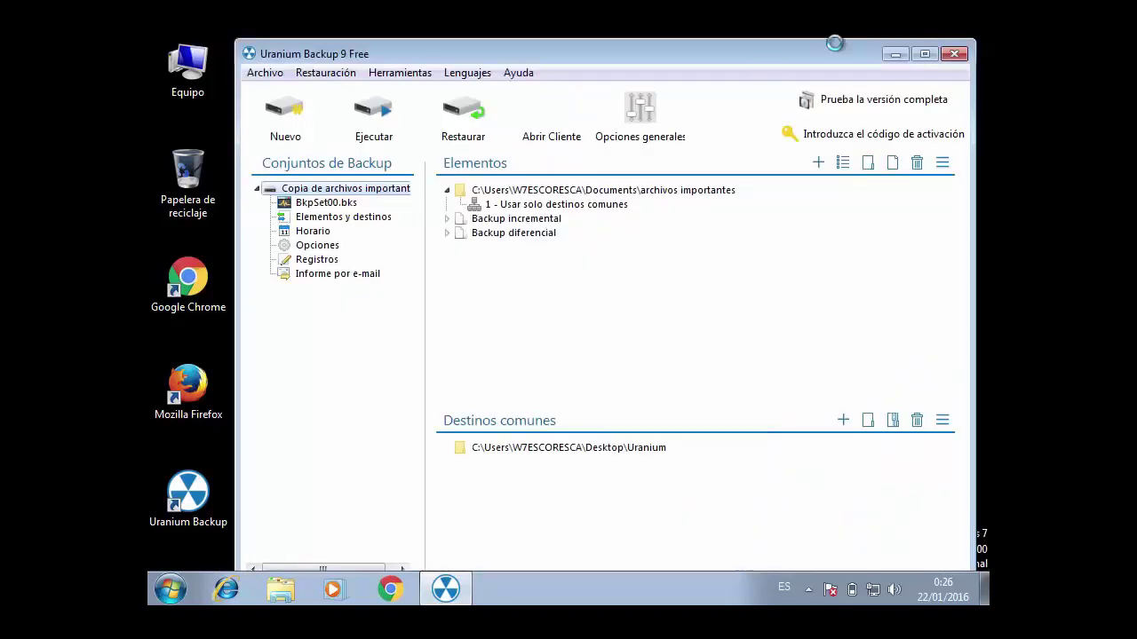
Step: Compare the file details of the two Diferencial archives in the desktop's Uranium\archivos importantes folder
click(923, 44)
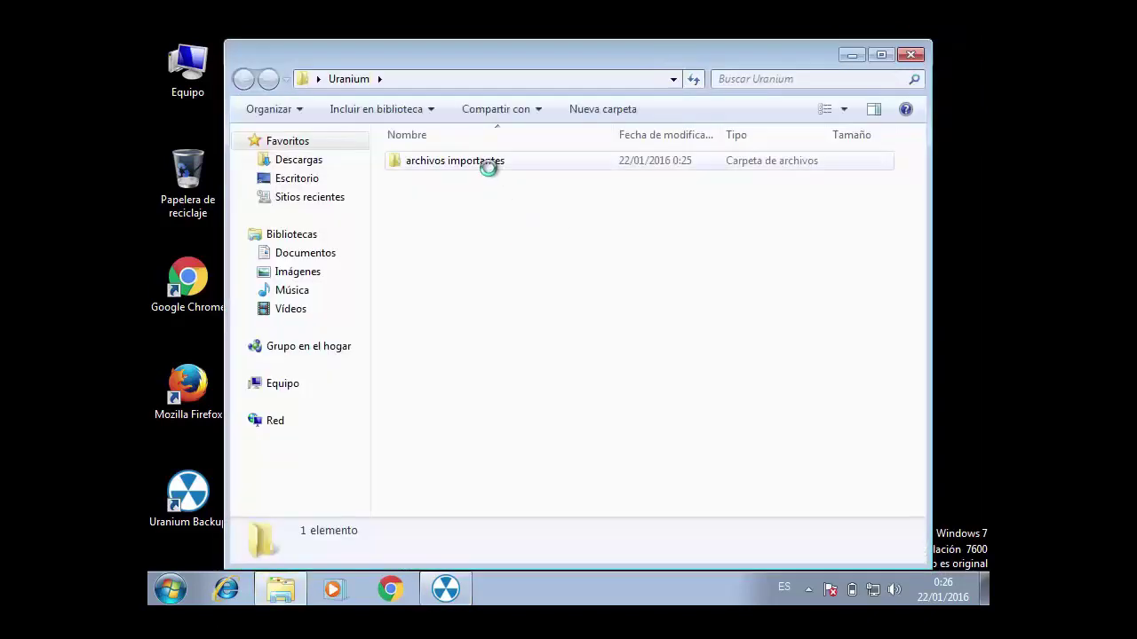
double_click(490, 160)
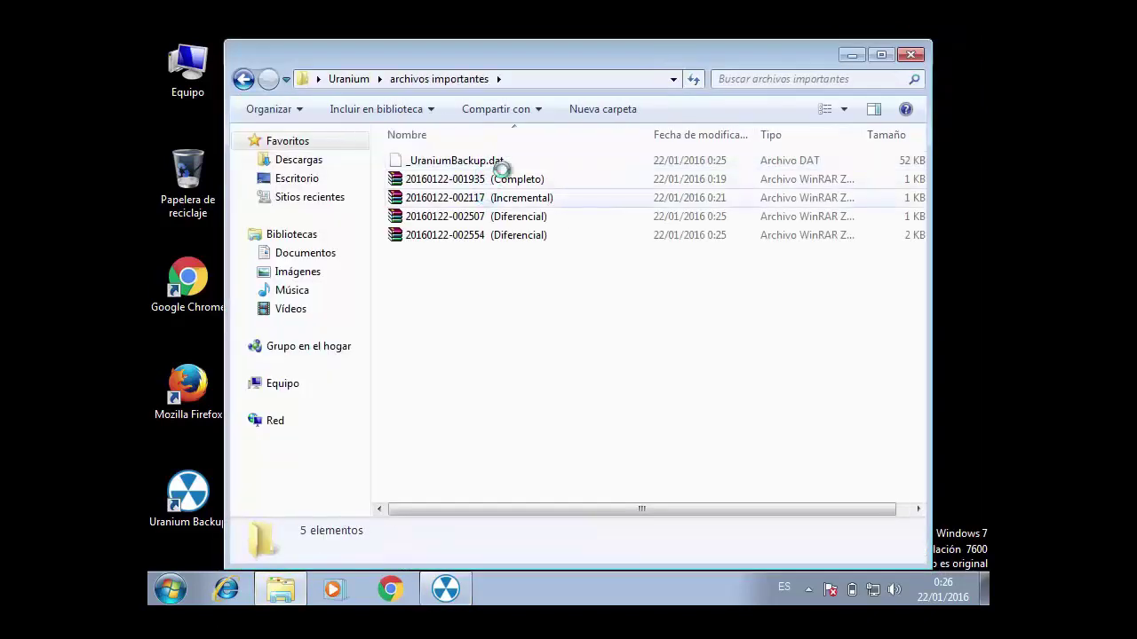
click(535, 234)
click(522, 215)
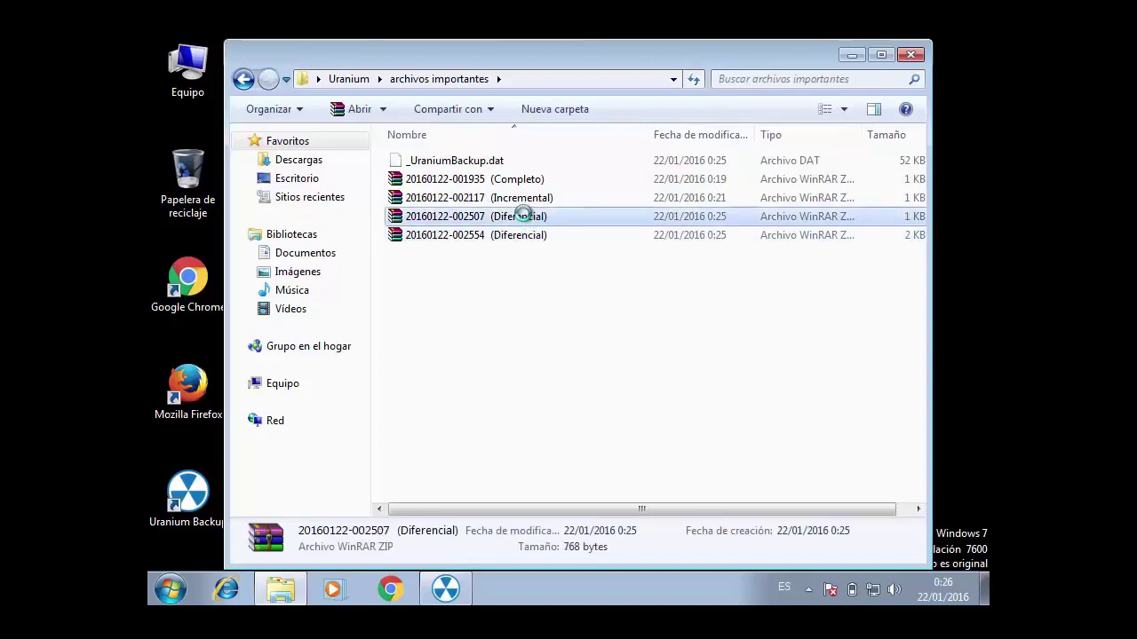
click(521, 233)
click(520, 219)
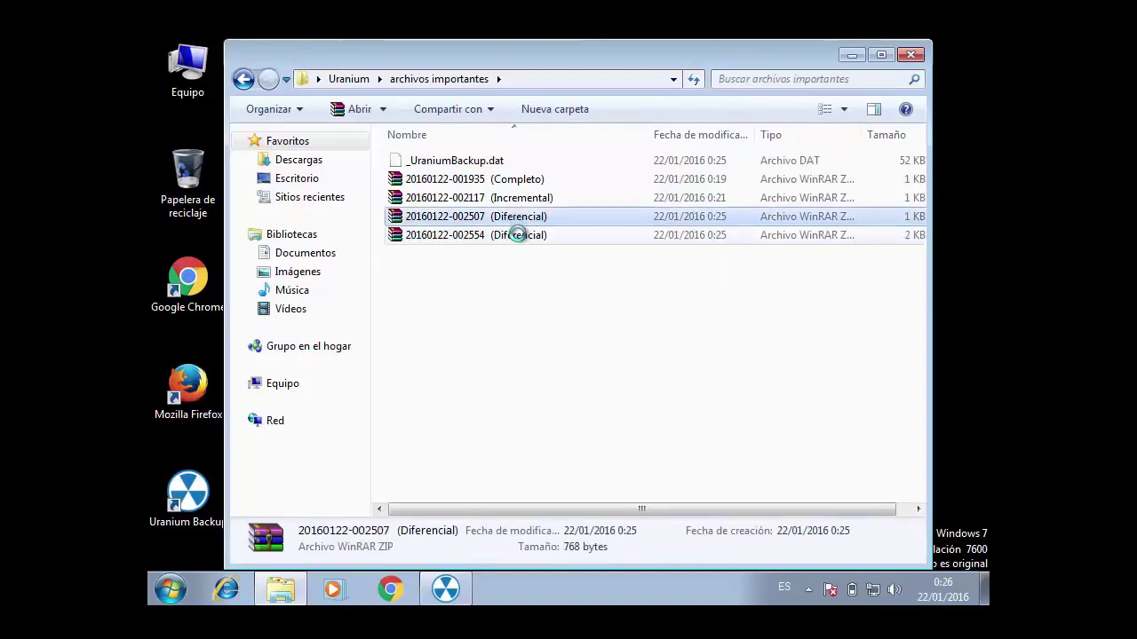
click(518, 235)
click(503, 216)
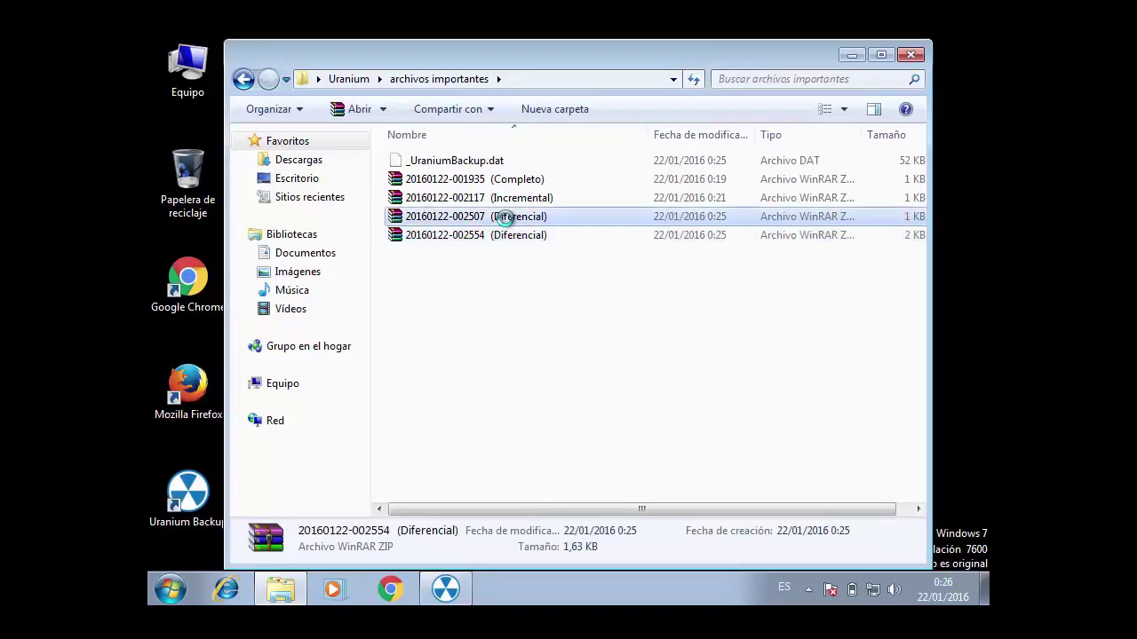
Step: Compare the Incremental and Completo archives' file details, and clear the folder and backup windows off the desktop
click(500, 197)
click(504, 179)
click(500, 197)
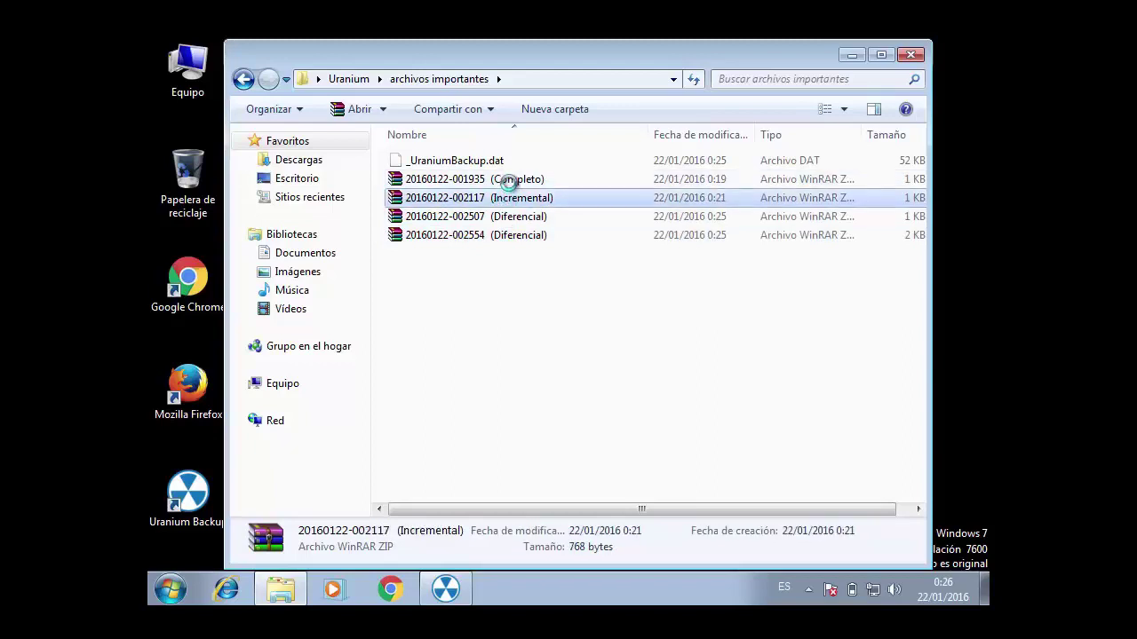
click(506, 179)
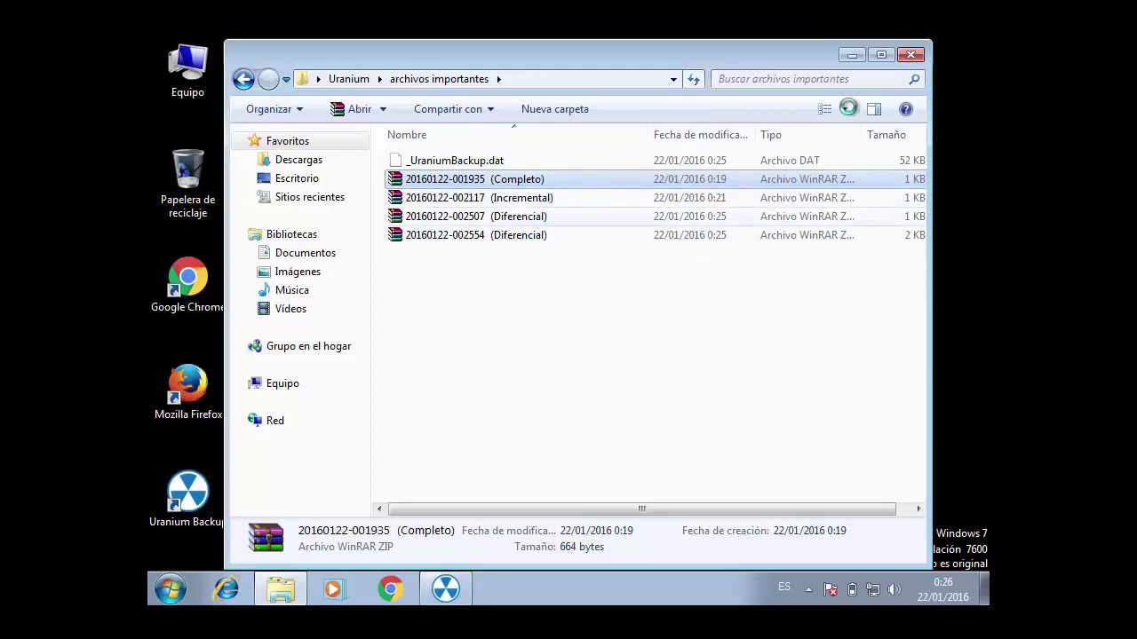
click(907, 56)
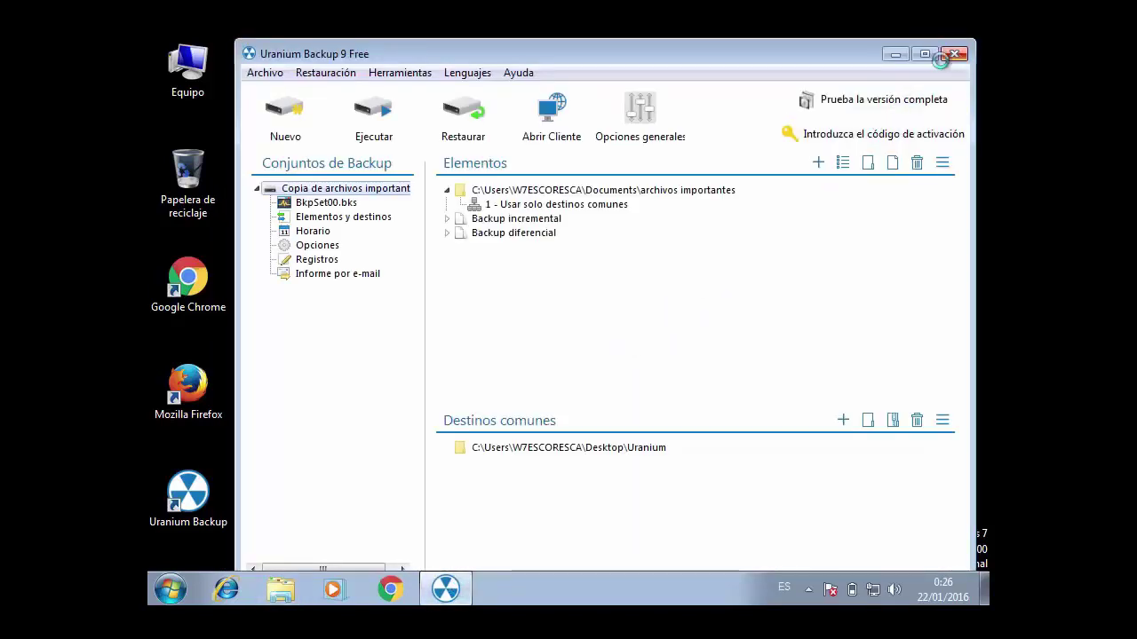
click(896, 54)
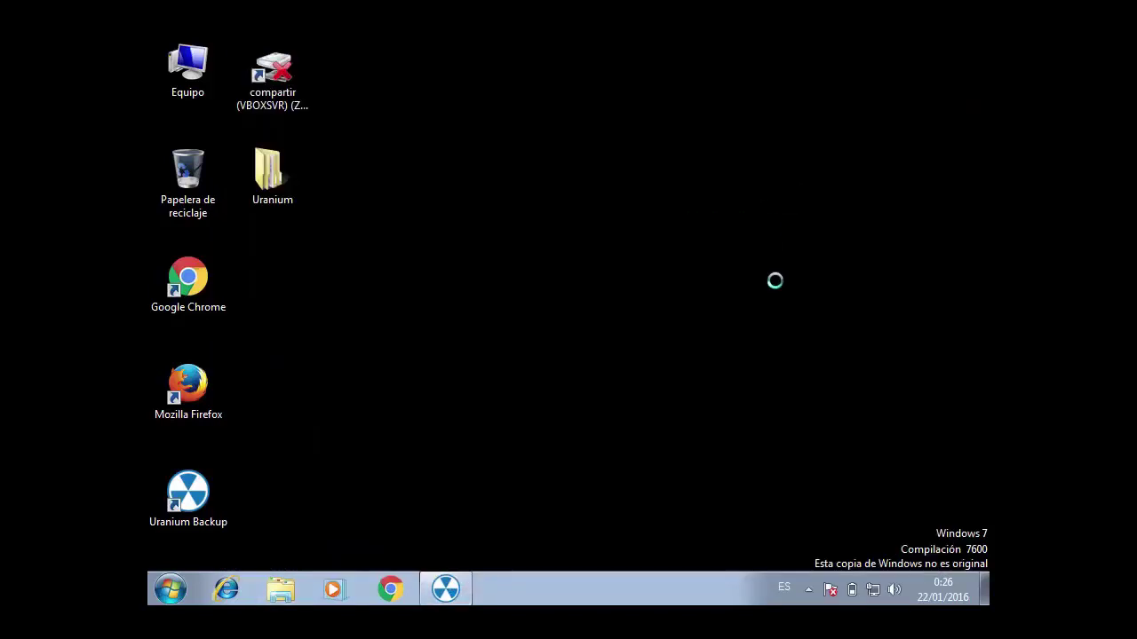